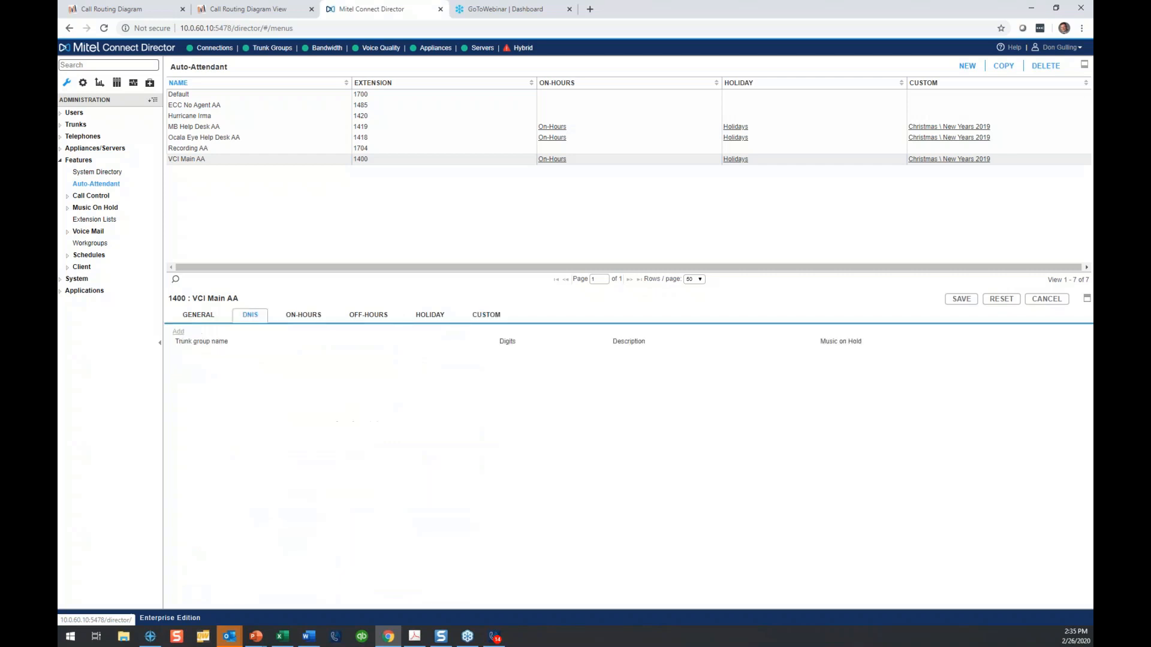
Open the on-hours settings of the VCI Main AA auto-attendant in full view and review its prompt text and key destinations.
left_click(300, 314)
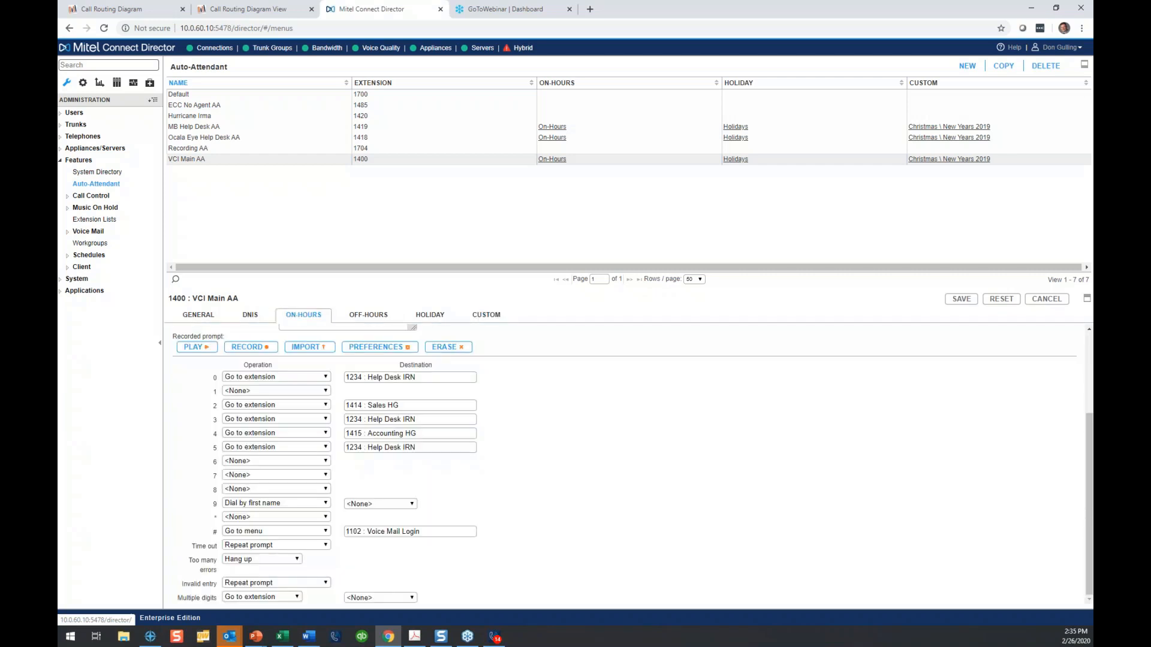
left_click(1087, 299)
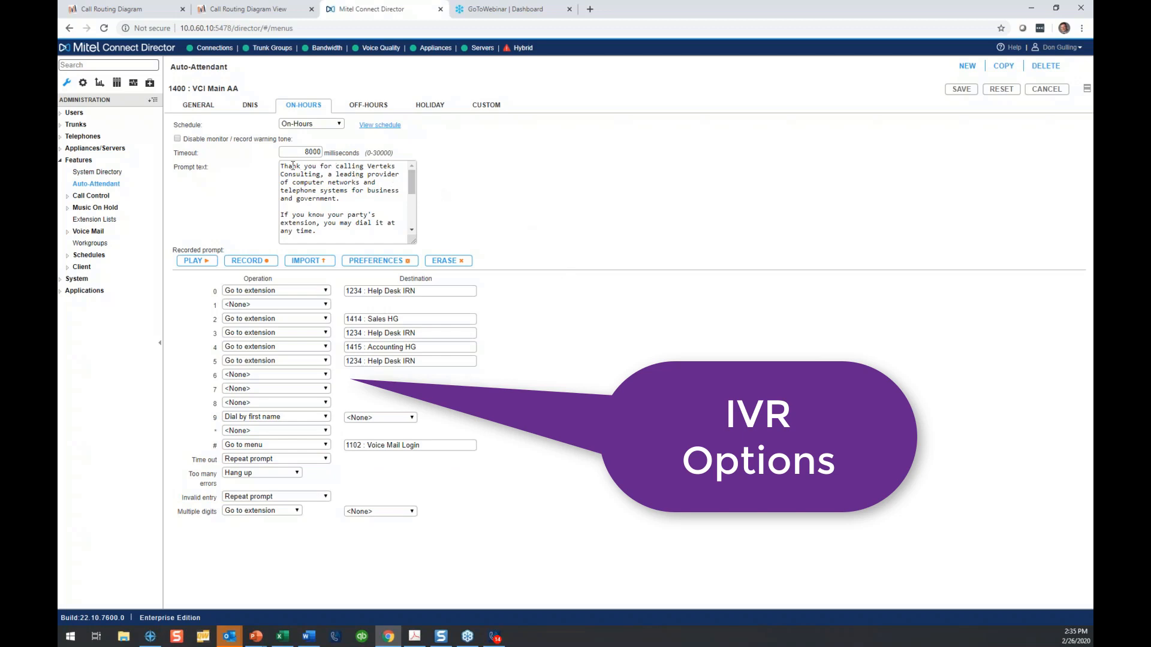
left_click_drag(292, 165, 412, 175)
left_click(367, 171)
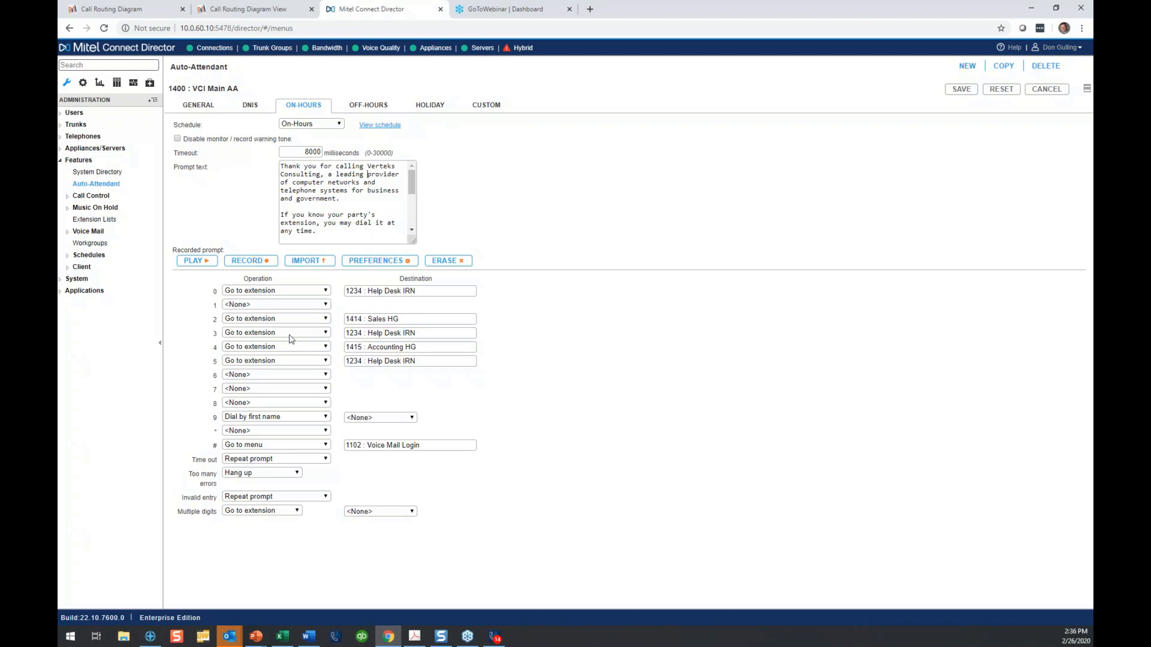
left_click(431, 334)
left_click(429, 347)
left_click(422, 365)
Set key 6 of the on-hours options to Go to extension, with the administrator's cordless phone as the destination.
left_click(310, 378)
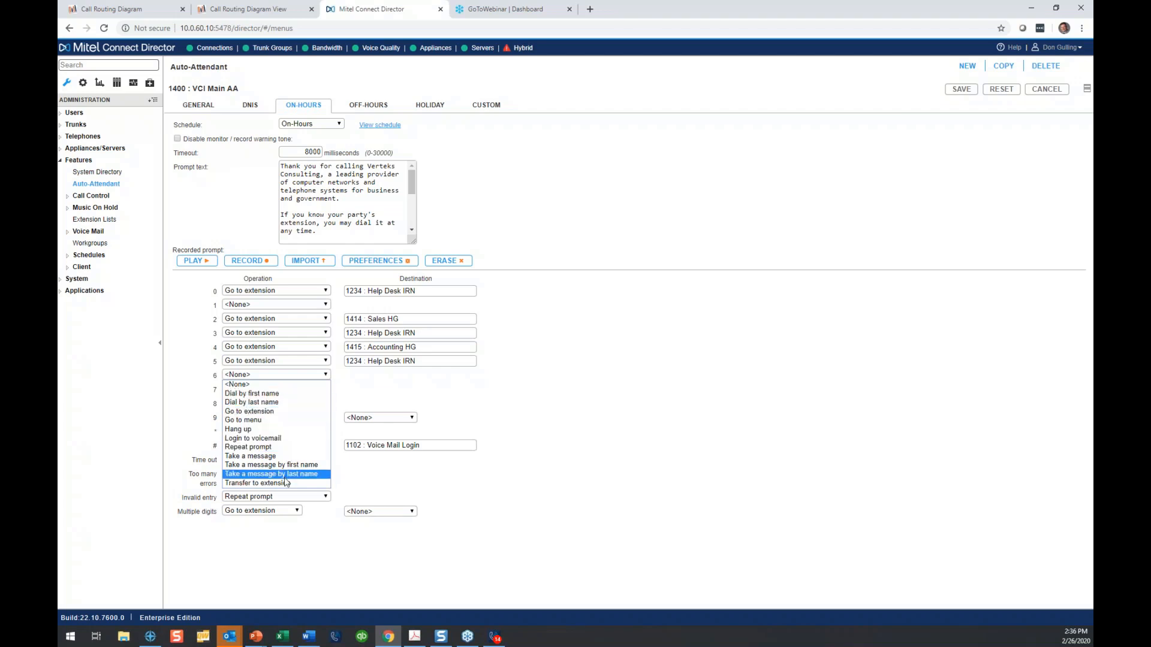
left_click(286, 413)
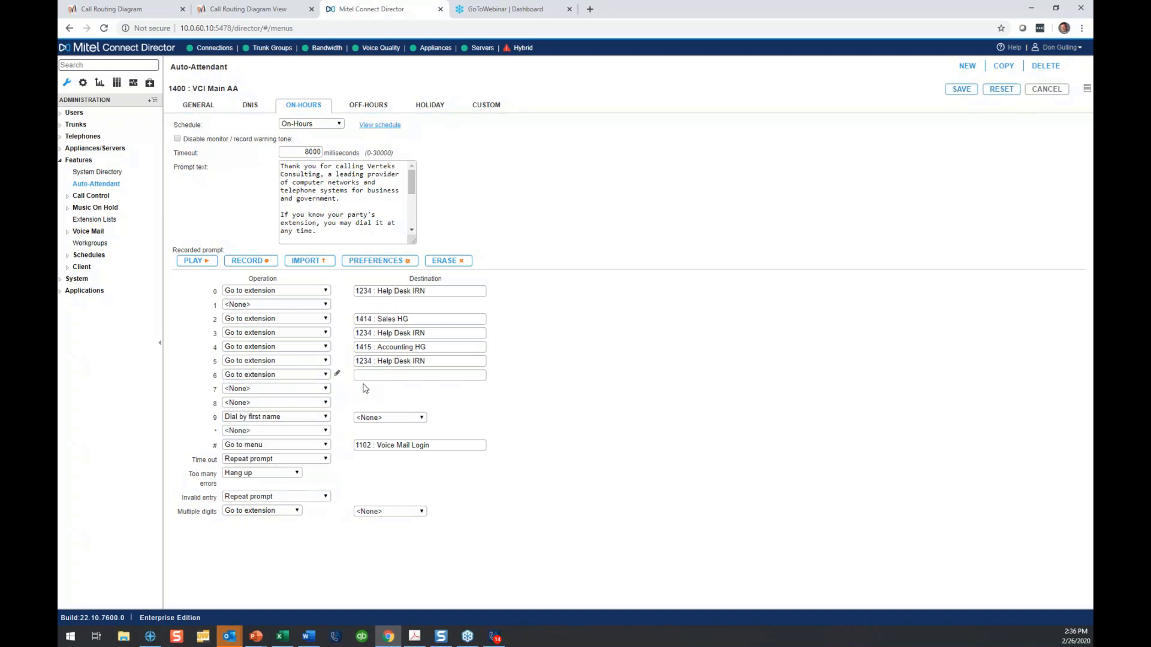
left_click(379, 375)
type("don's co")
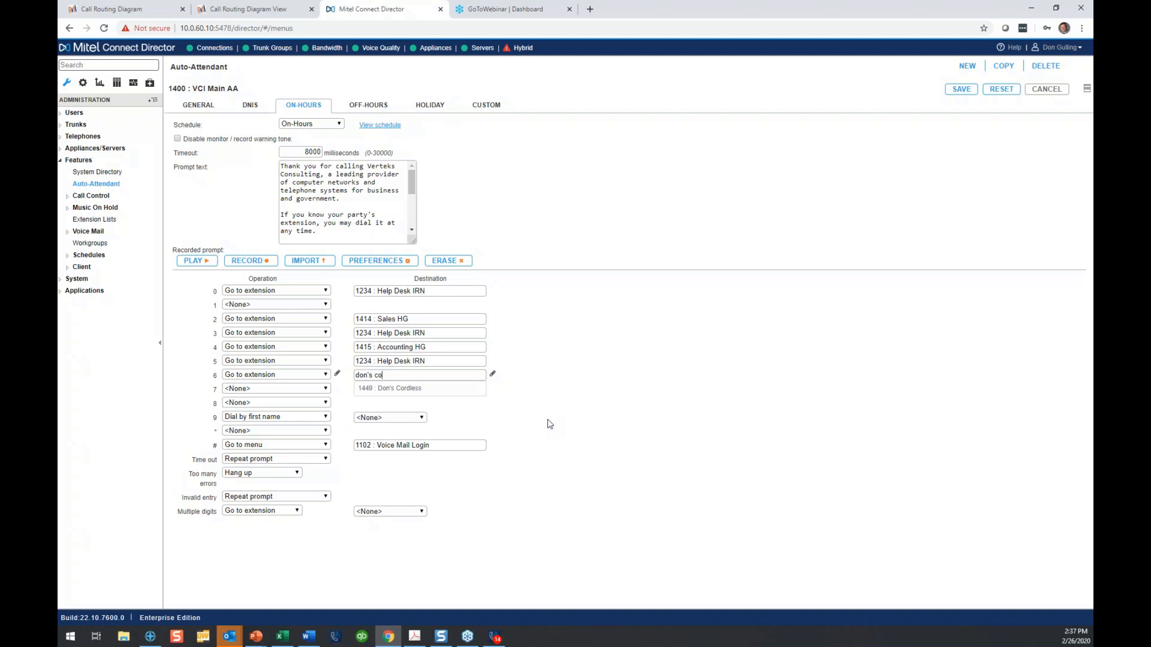
left_click(412, 389)
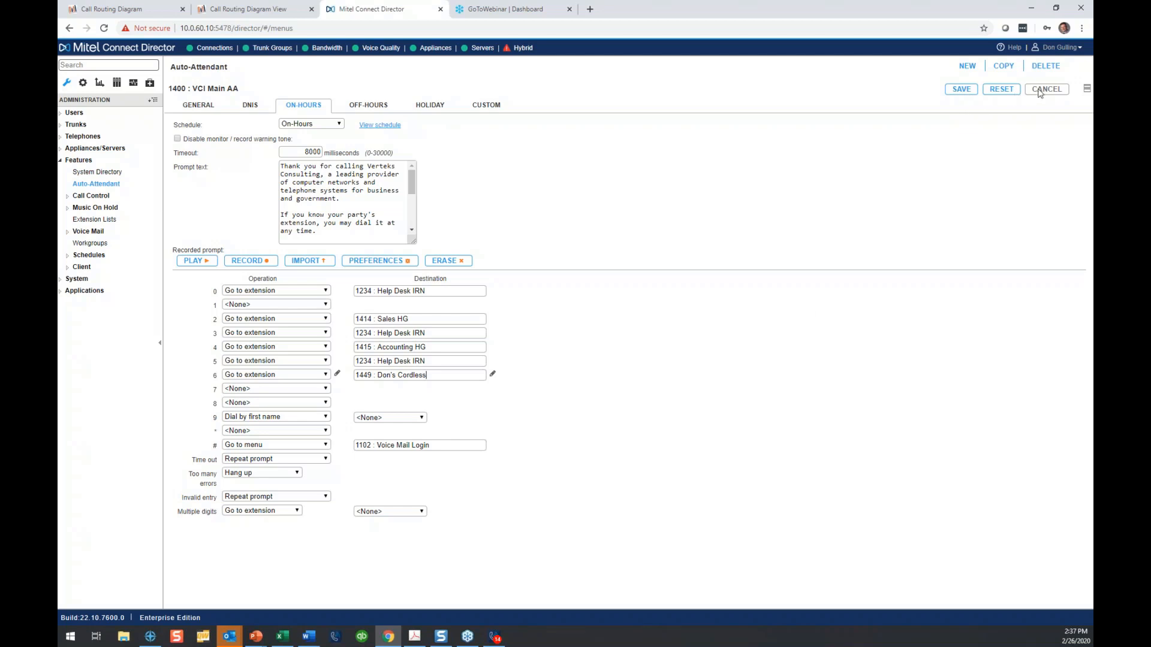
Examine the off-hours key options of VCI Main AA, including the # key and its destination.
left_click(368, 105)
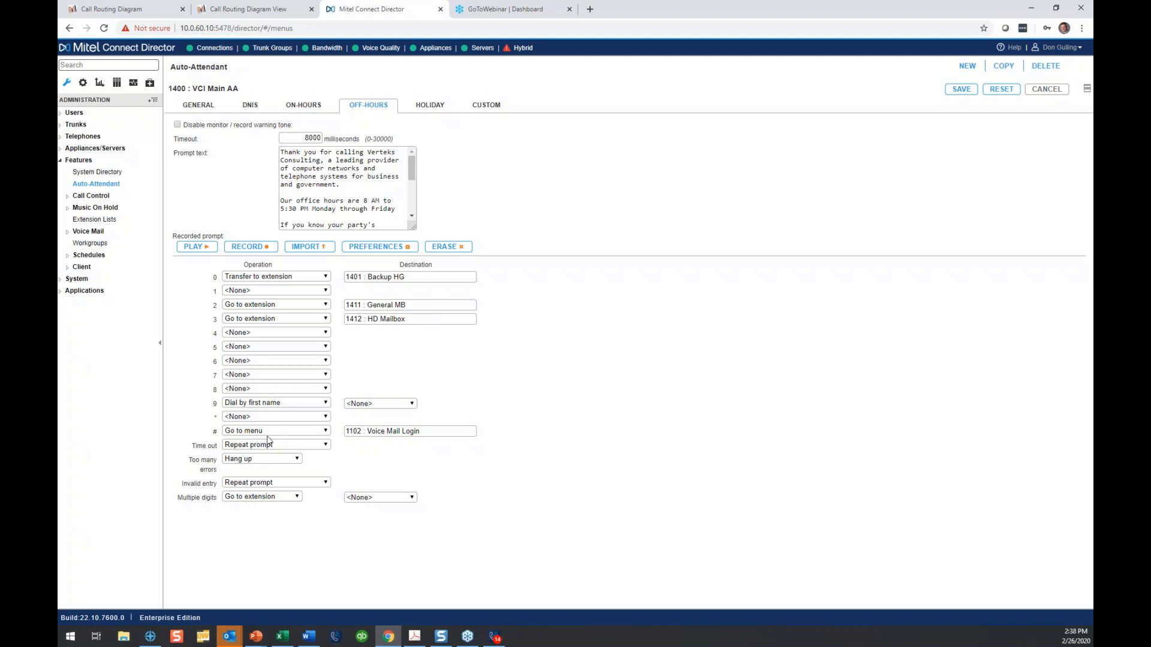
left_click_drag(215, 437, 217, 437)
left_click(513, 430)
Compare the schedule settings of the on-hours, off-hours and holiday modes of VCI Main AA.
left_click(304, 105)
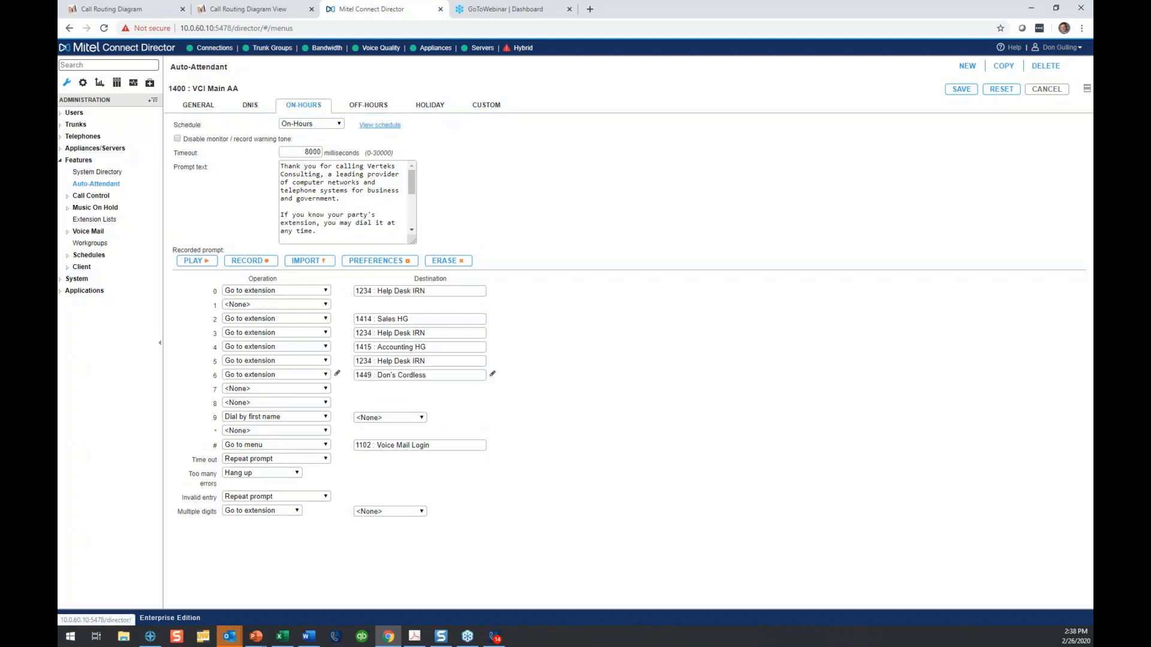
double_click(187, 127)
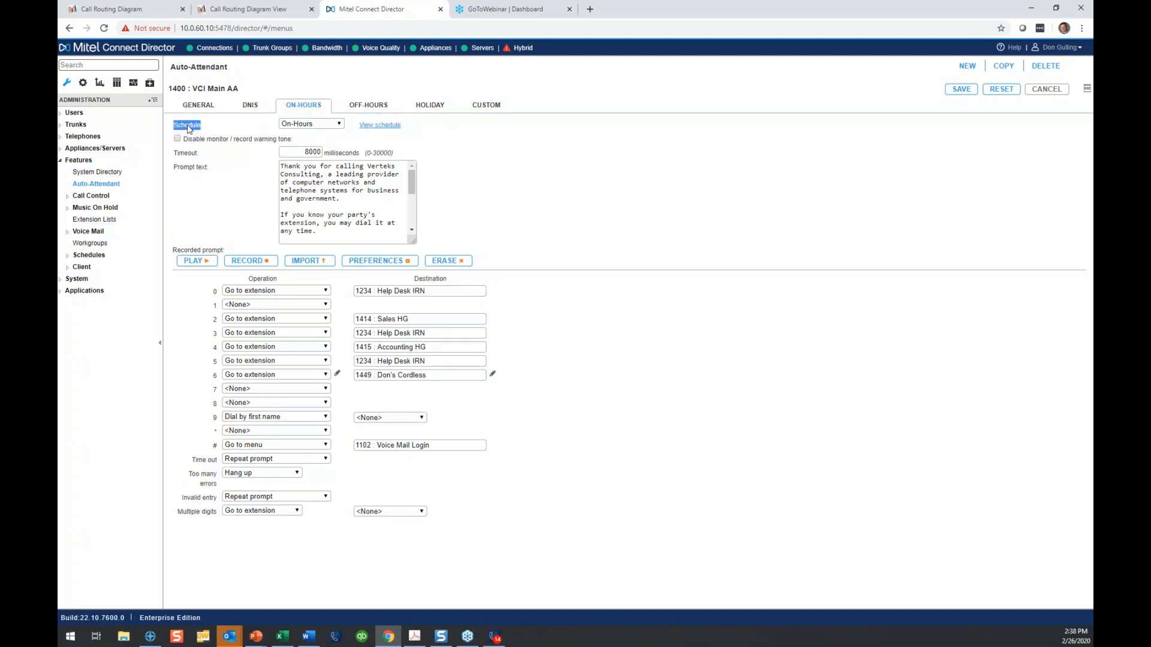
left_click(354, 111)
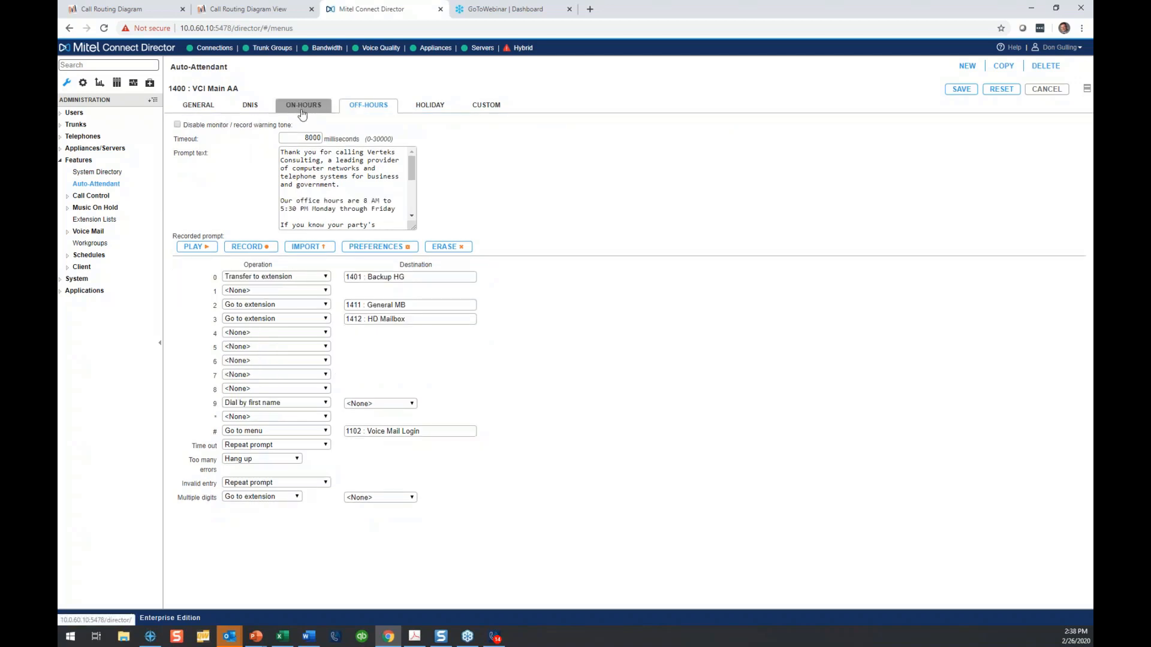
left_click(415, 108)
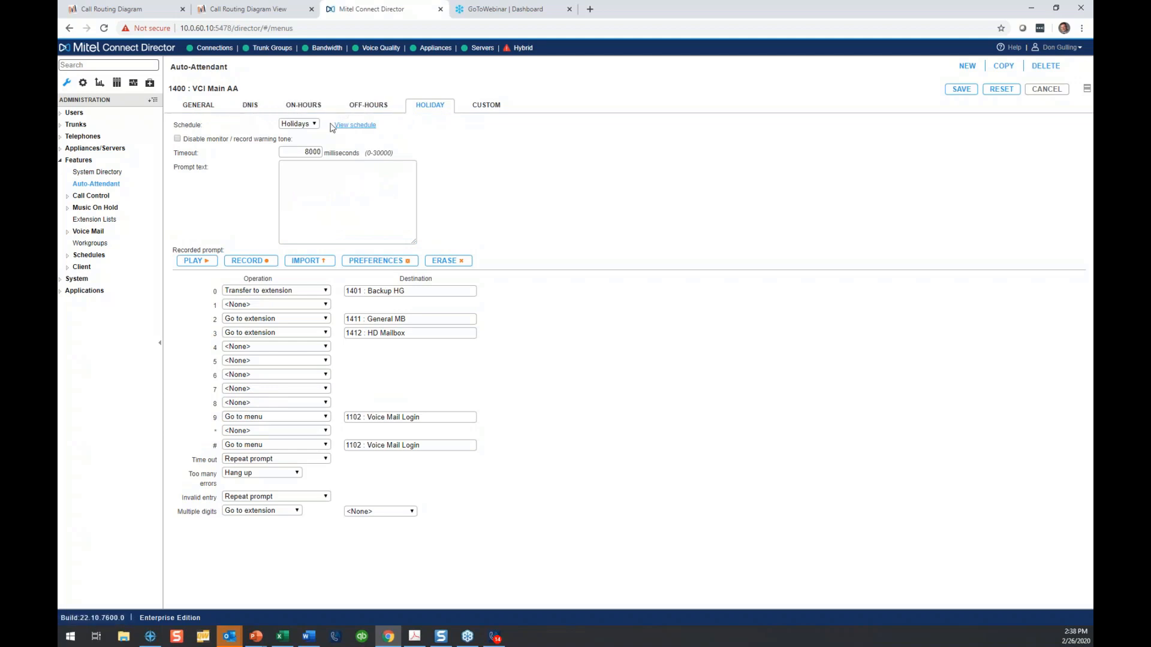
double_click(311, 107)
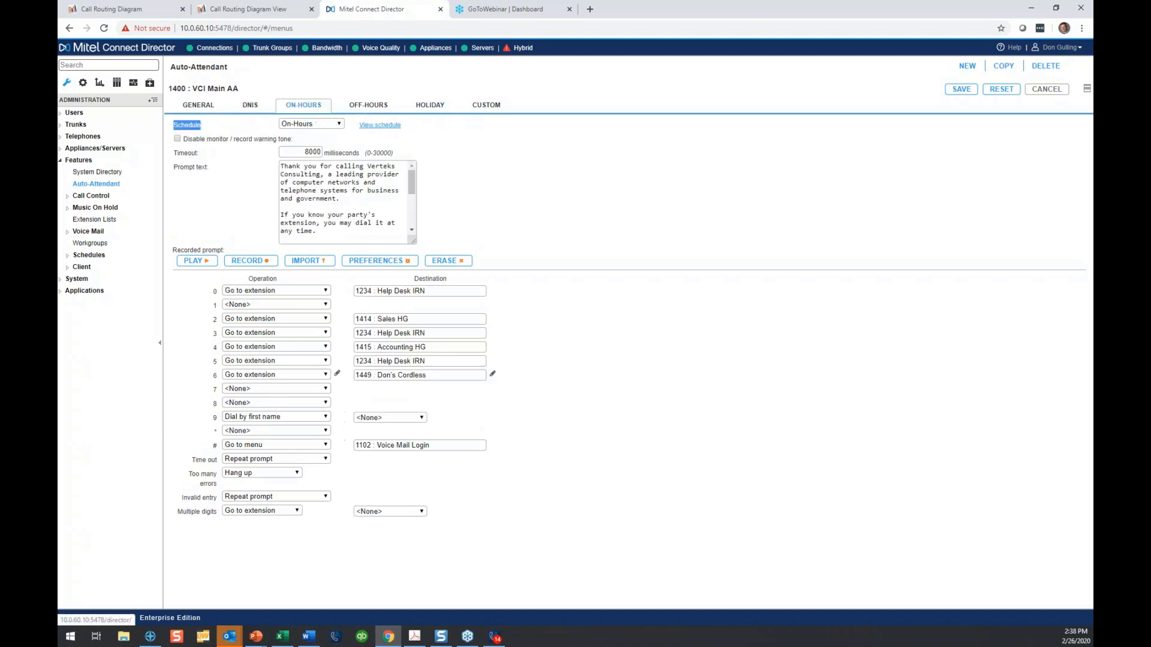
View the schedule assigned to the on-hours mode, discarding the unsaved auto-attendant changes, and enlarge its details for reading.
left_click(377, 126)
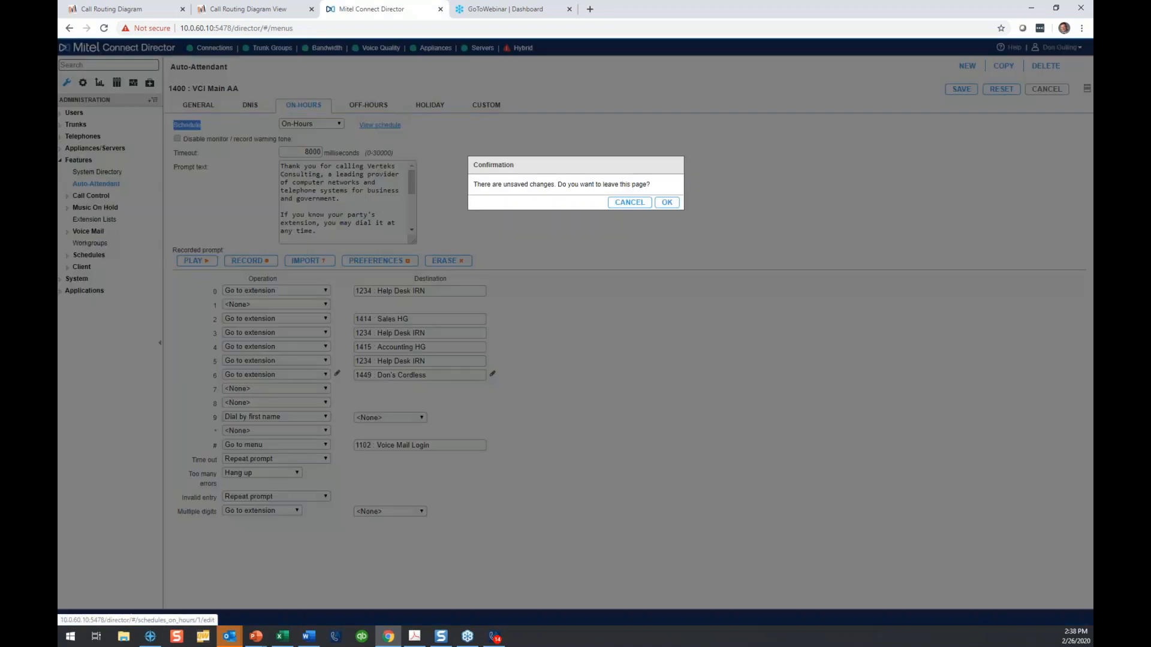
left_click(668, 204)
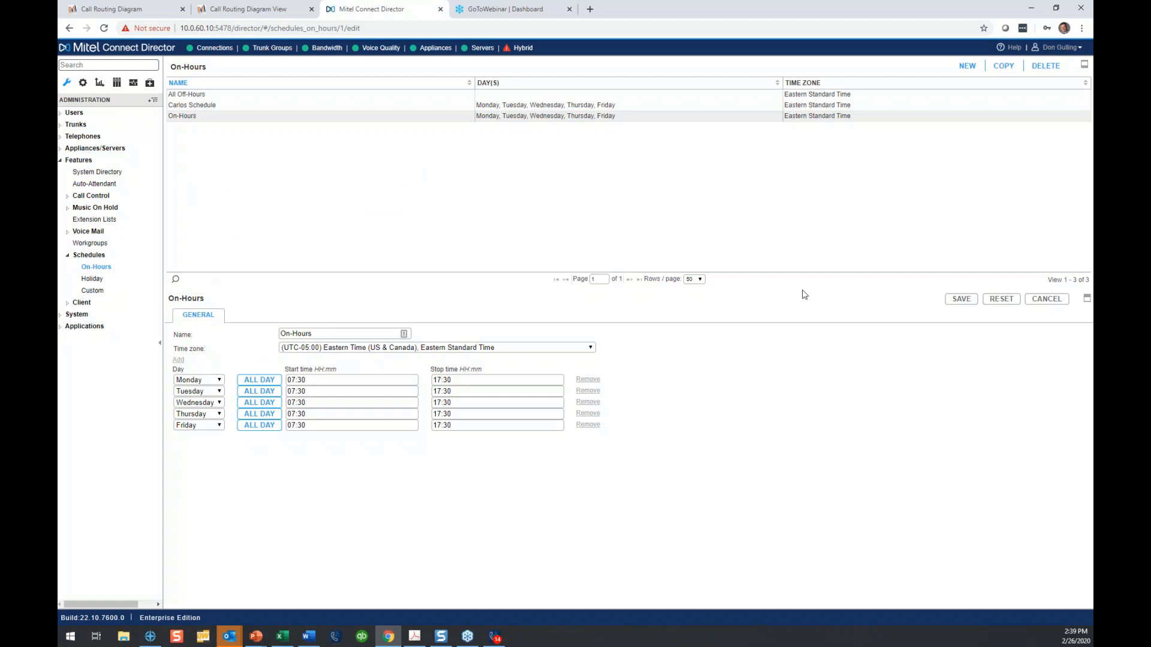
left_click(1087, 302)
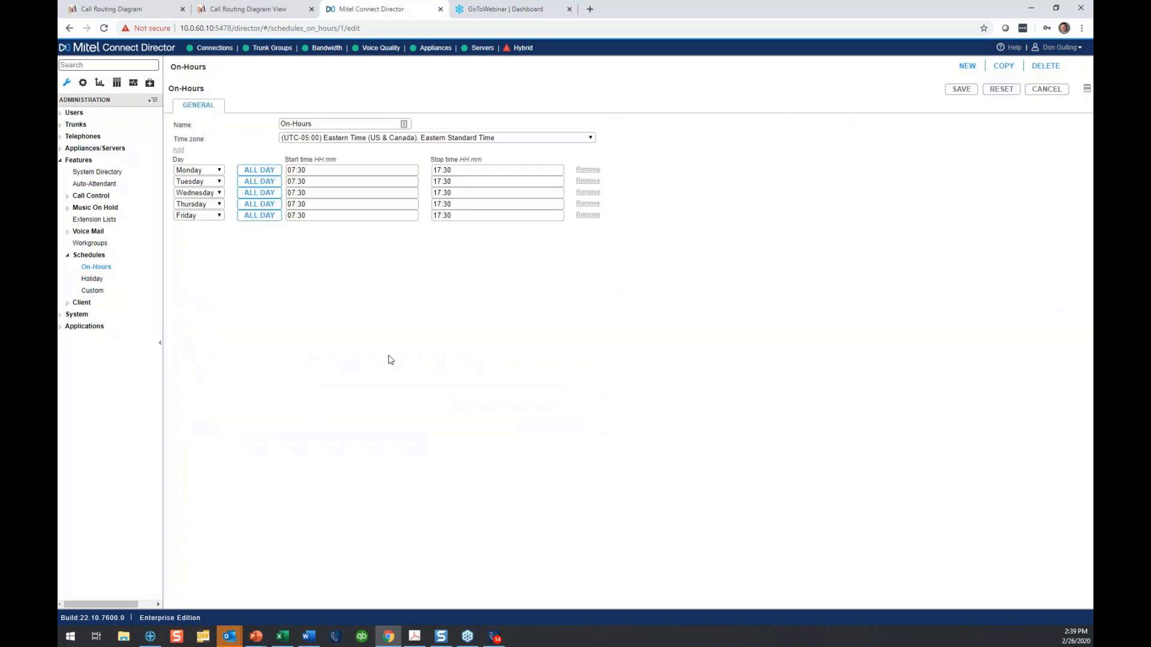
key("ctrl+plus")
key("ctrl+plus")
key("ctrl+plus")
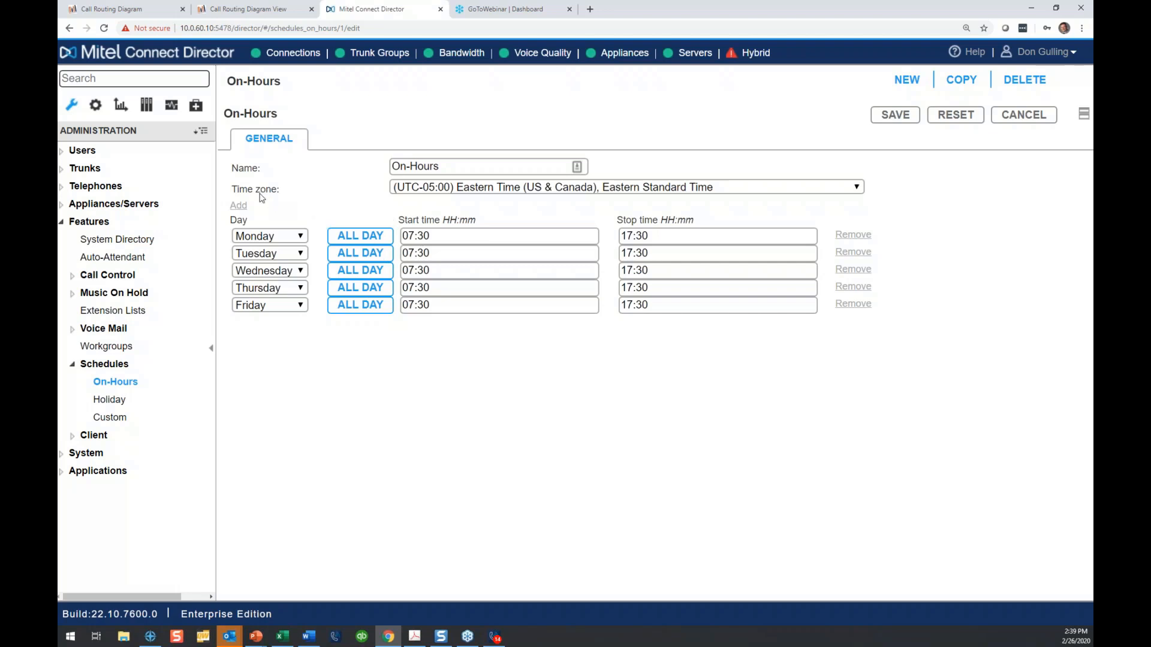
Add another day entry to the On-Hours schedule and return to the split list view at a smaller zoom.
left_click(242, 207)
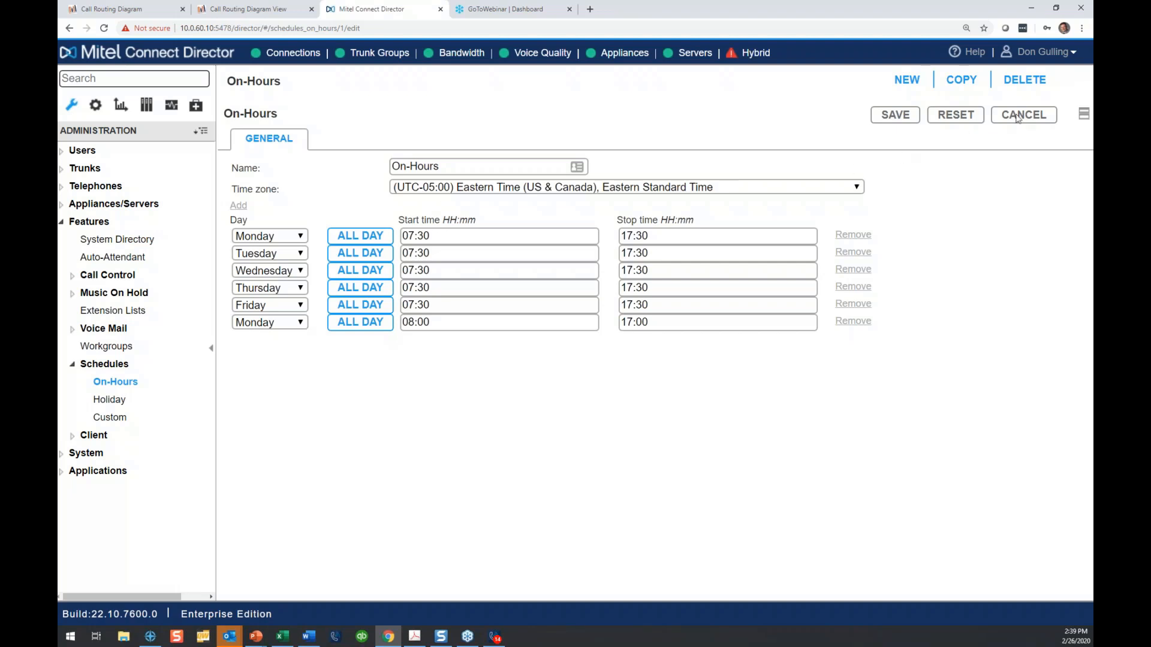
left_click(1083, 115)
key("ctrl+minus")
key("ctrl+minus")
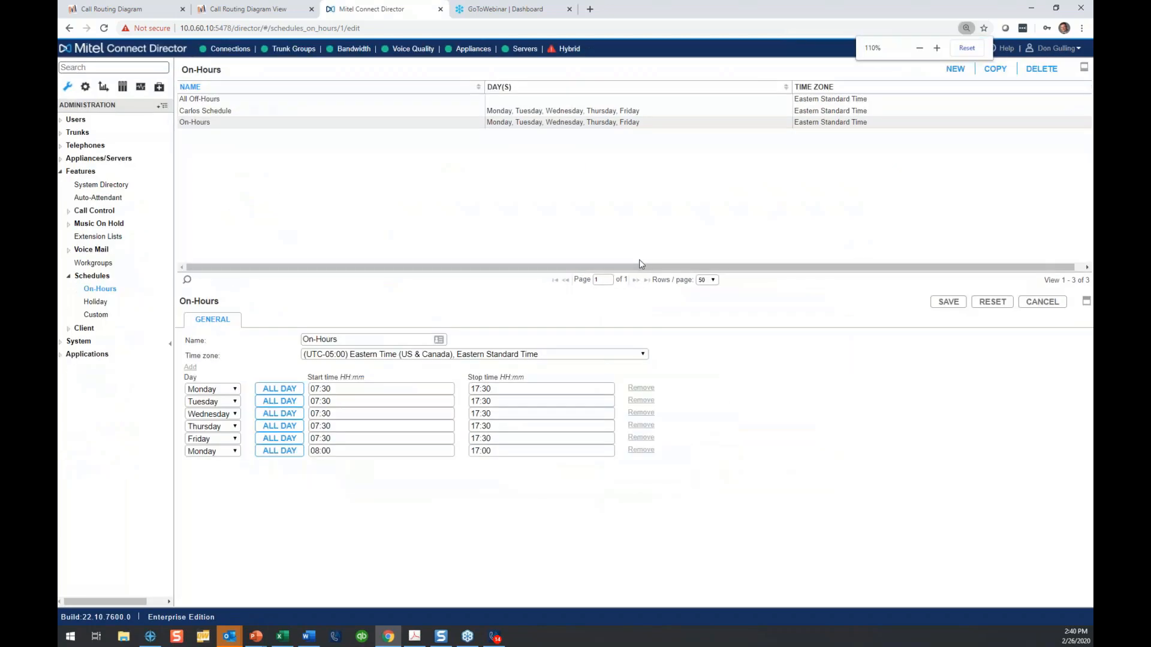
key("ctrl+plus")
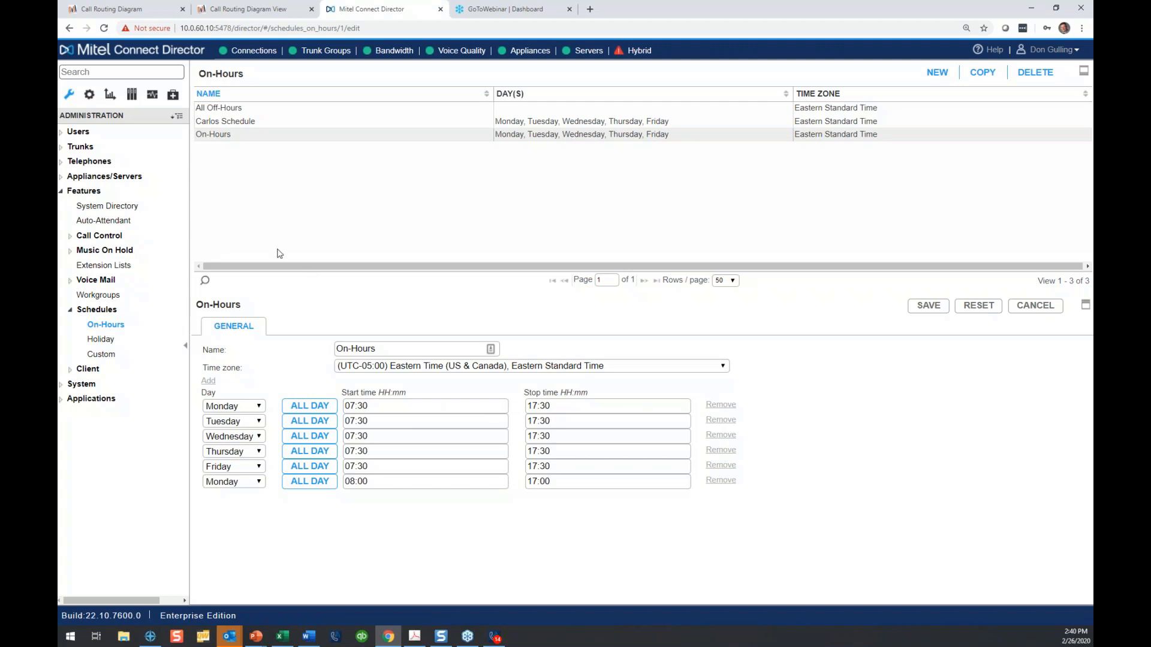
Reopen the VCI Main AA auto-attendant to view its off-hours settings and the schedule assigned to its holiday mode.
left_click(127, 223)
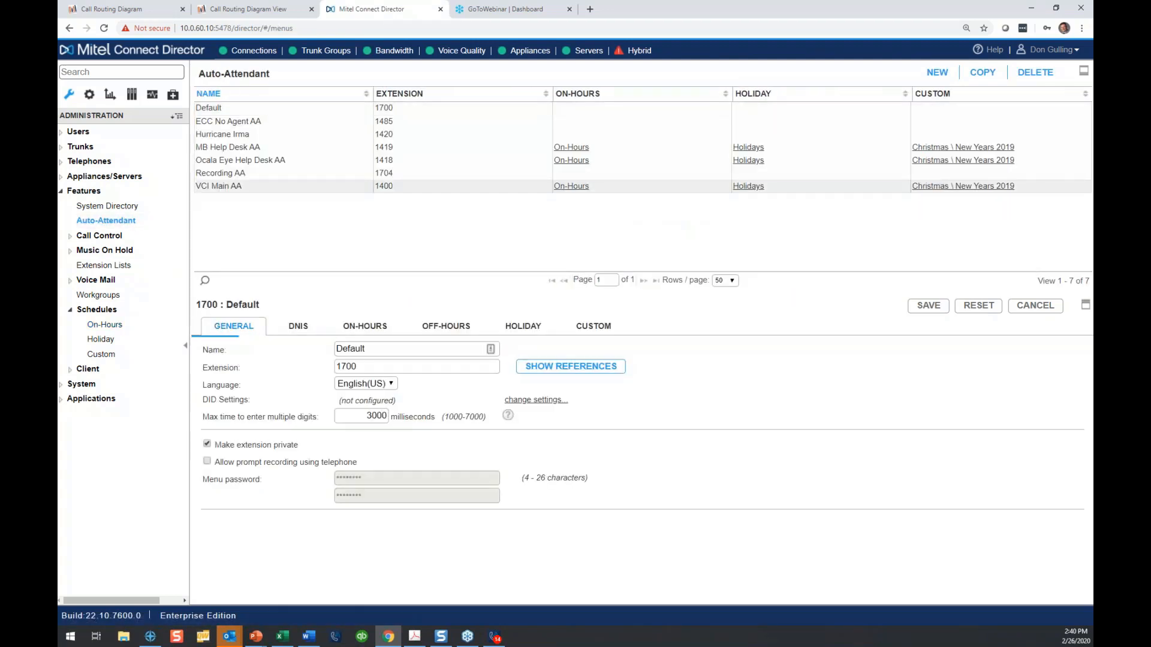
left_click(347, 187)
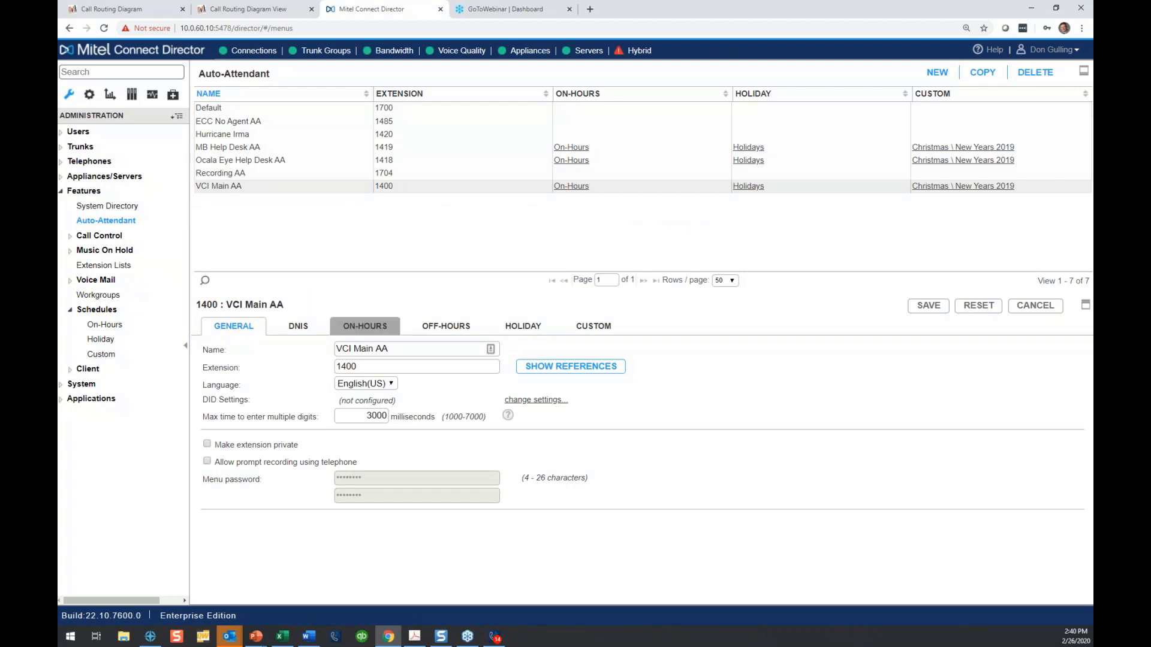
left_click(446, 326)
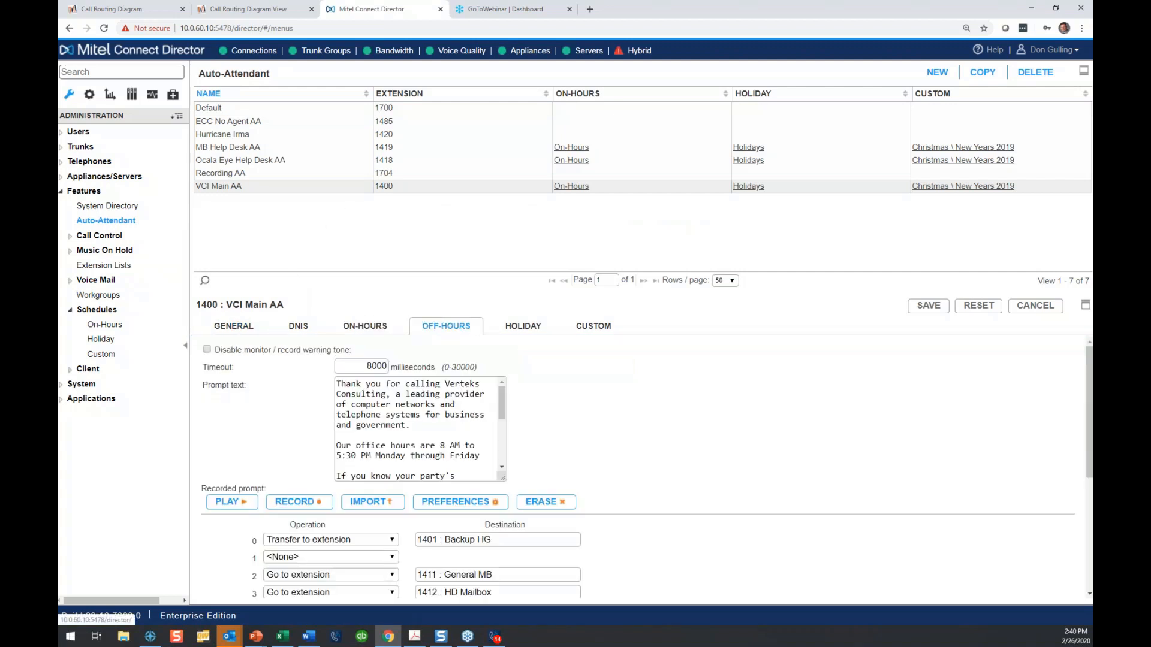
left_click(1084, 307)
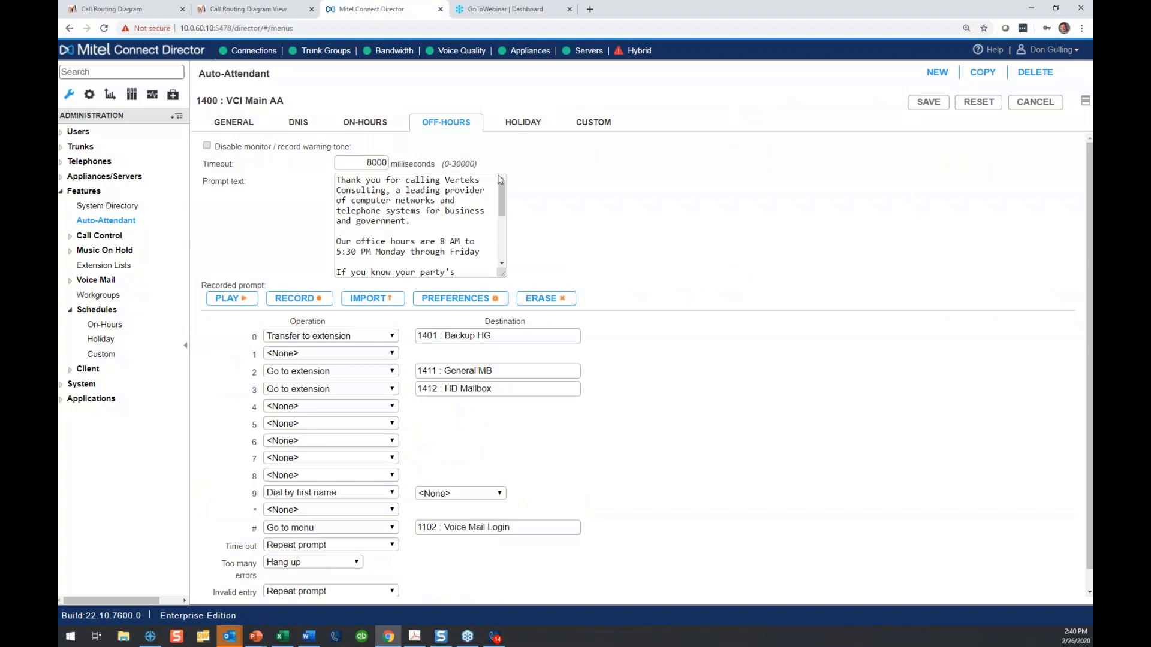
left_click(507, 123)
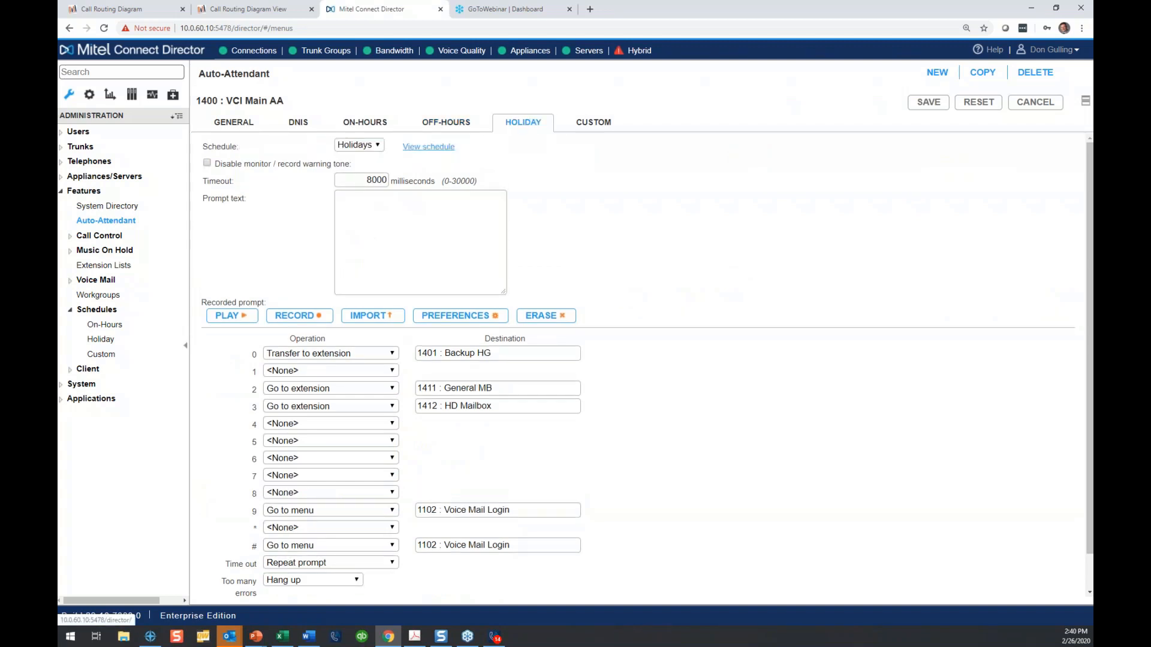
left_click(428, 149)
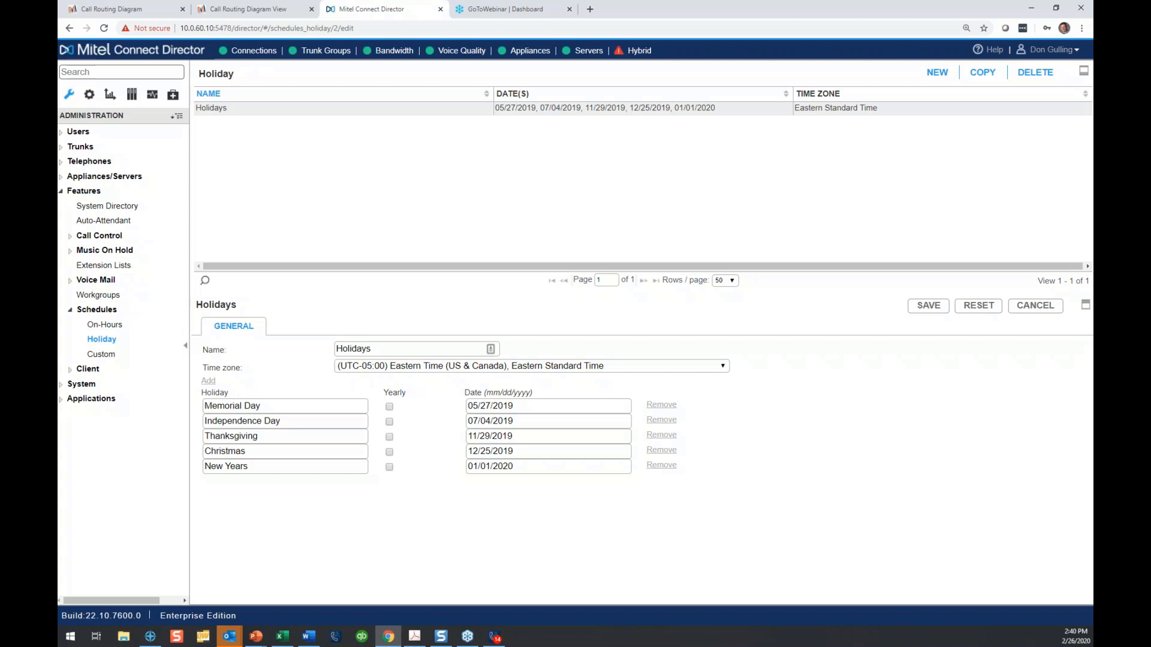
Select the On-Hours schedule in the Default auto-attendant's on-hours settings and open that schedule without saving the assignment.
left_click(119, 224)
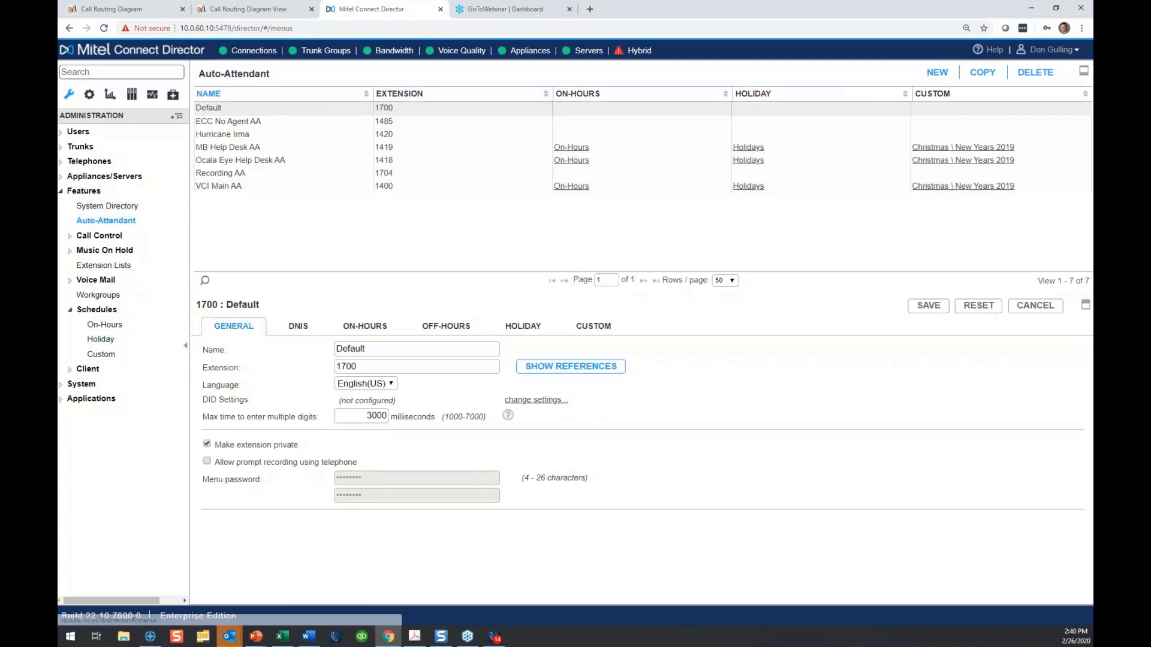
left_click(365, 326)
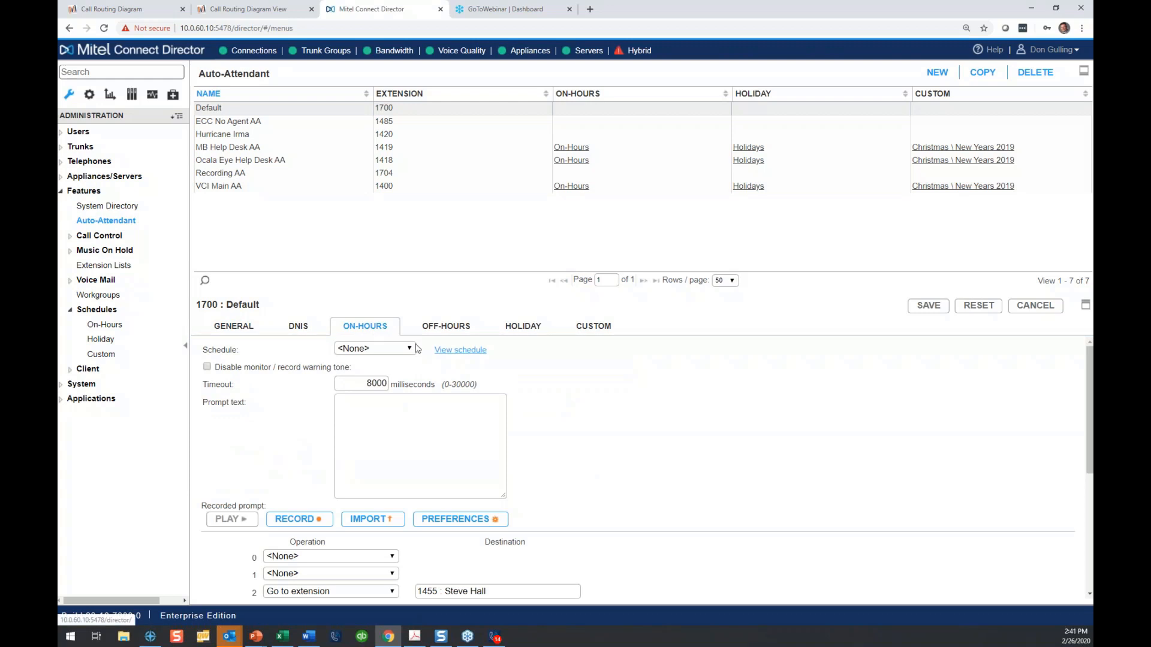
left_click(390, 351)
left_click(383, 368)
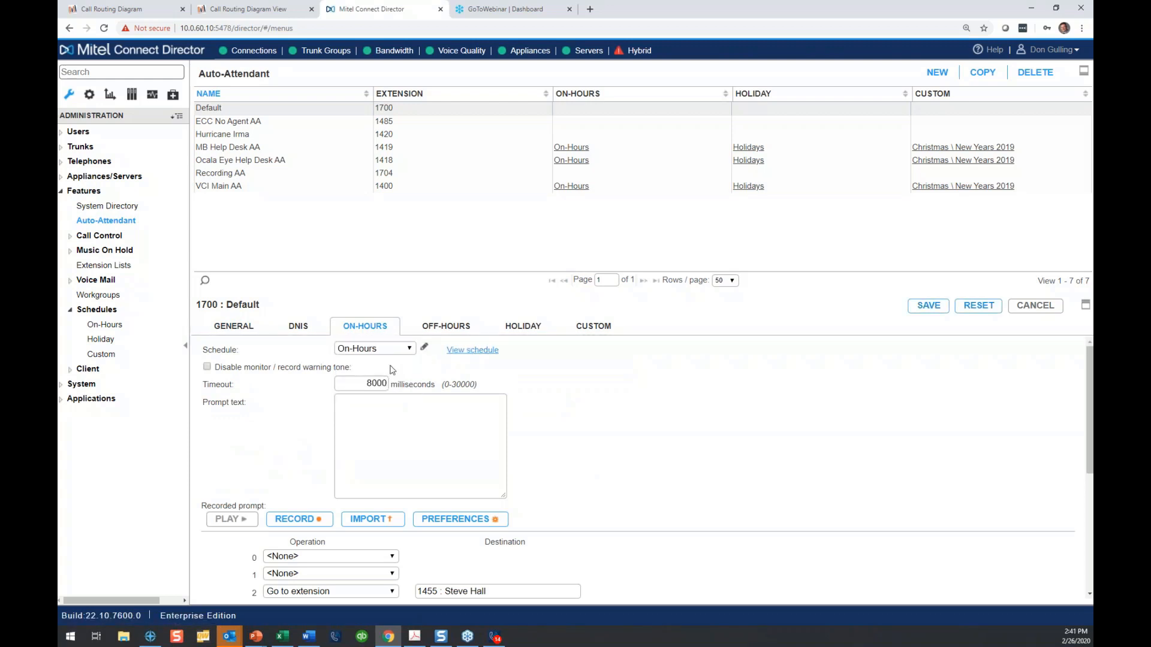
left_click(472, 350)
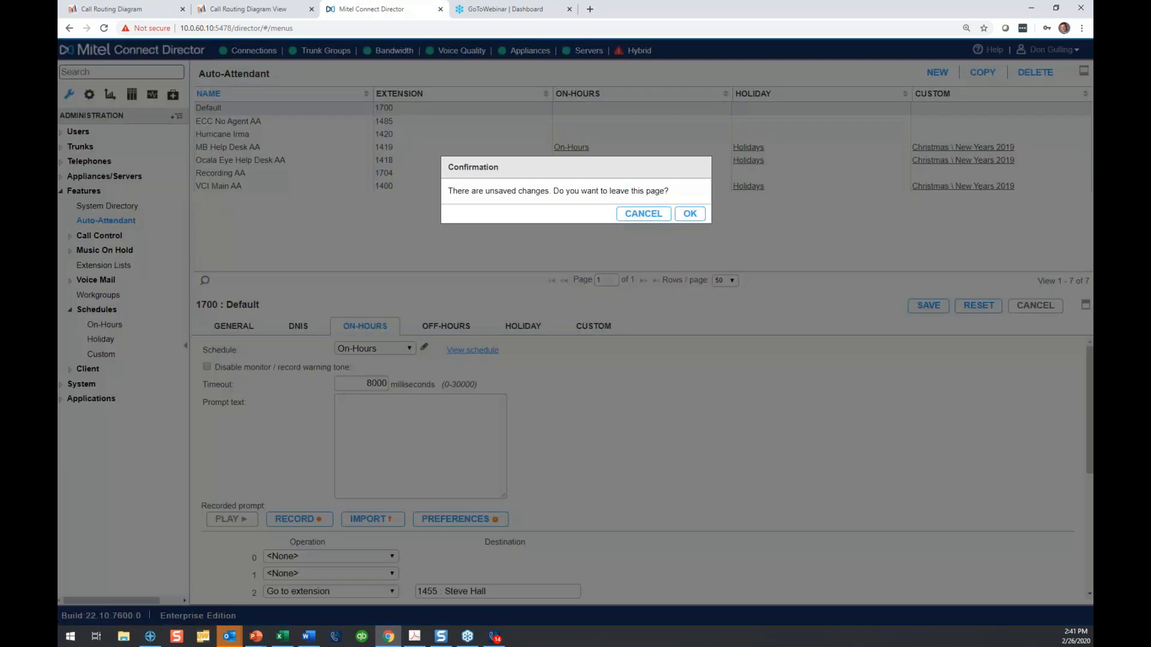
left_click(689, 214)
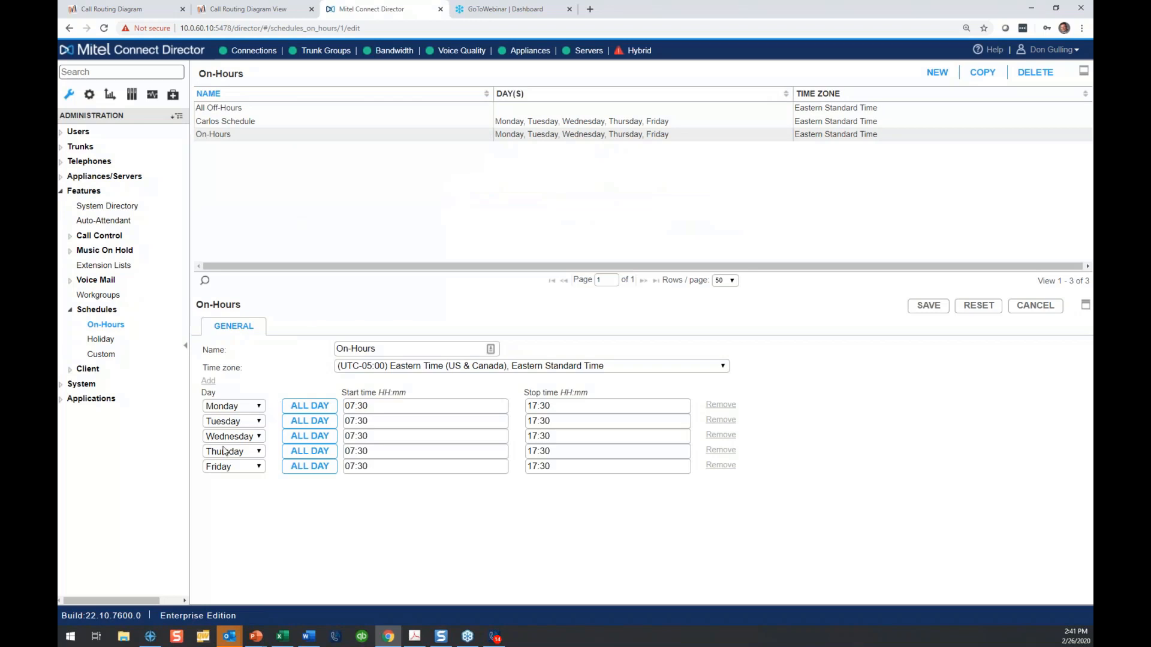
Set Friday's stop time to 12:00 in the On-Hours schedule.
left_click(542, 472)
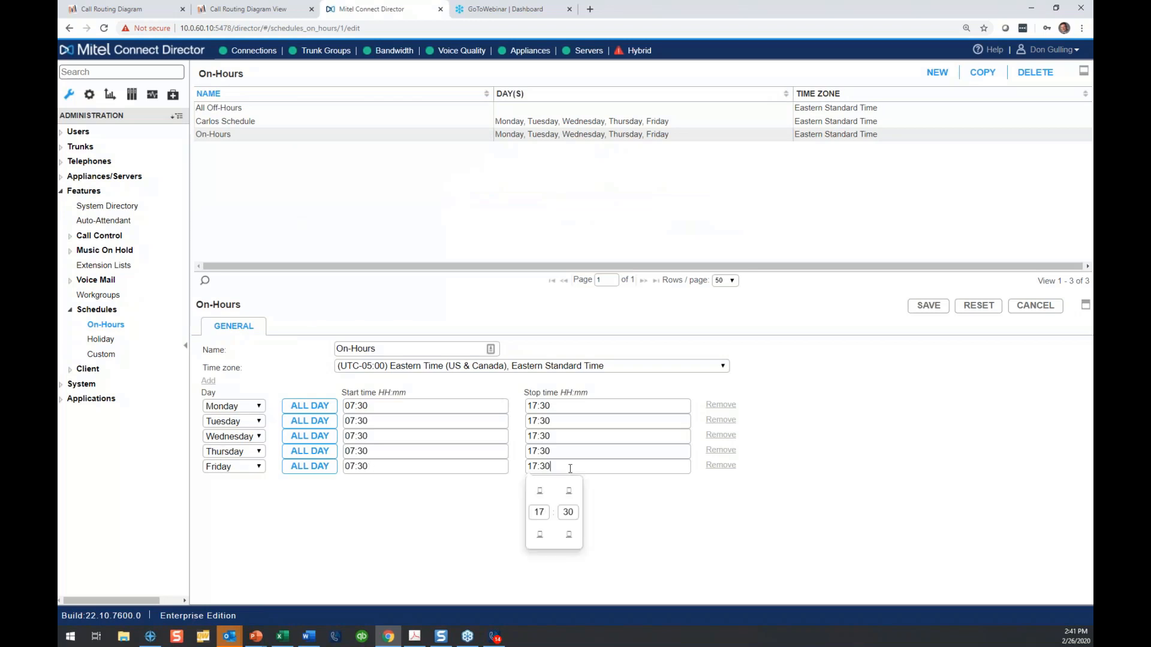
left_click(540, 540)
left_click(540, 541)
left_click(540, 541)
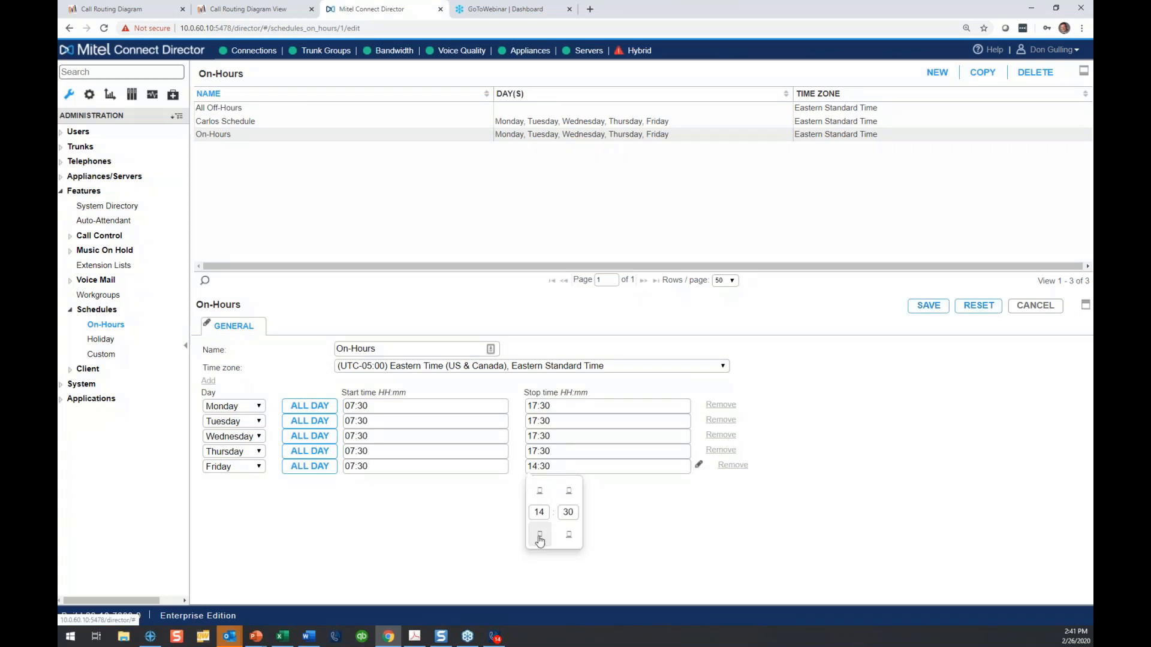
left_click(540, 542)
left_click(569, 539)
left_click(569, 539)
left_click(569, 538)
left_click(569, 538)
left_click(569, 538)
left_click(569, 538)
left_click(569, 537)
left_click(569, 537)
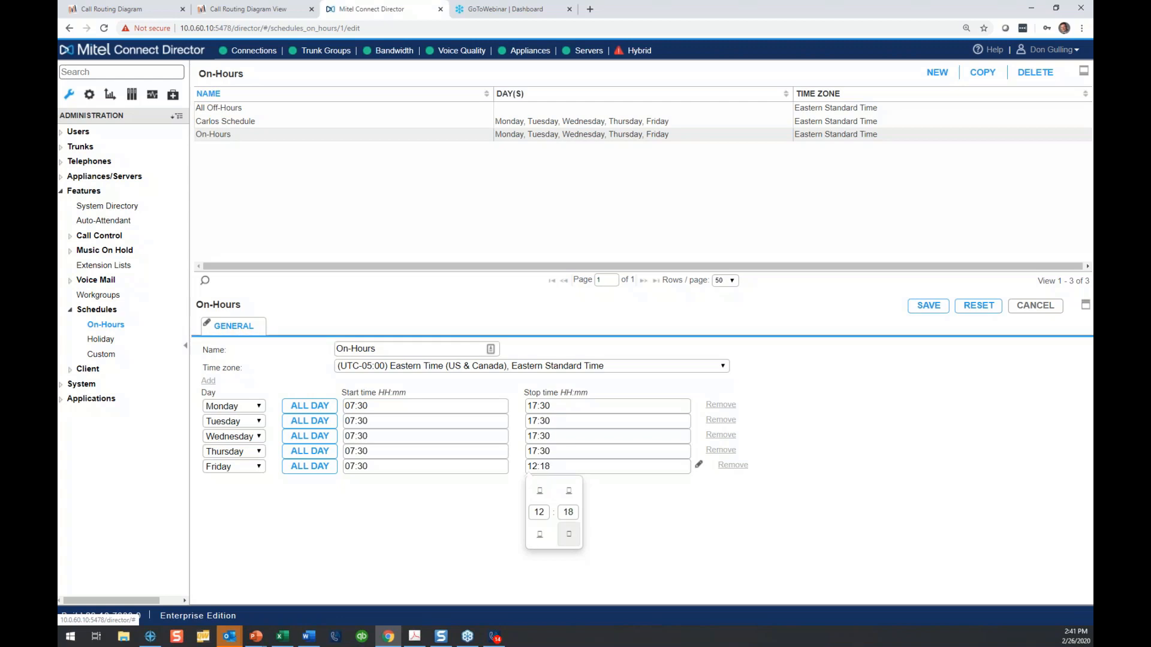
left_click(569, 537)
left_click(569, 537)
left_click(569, 537)
left_click(569, 537)
left_click(569, 537)
left_click(569, 537)
left_click(569, 536)
left_click(569, 535)
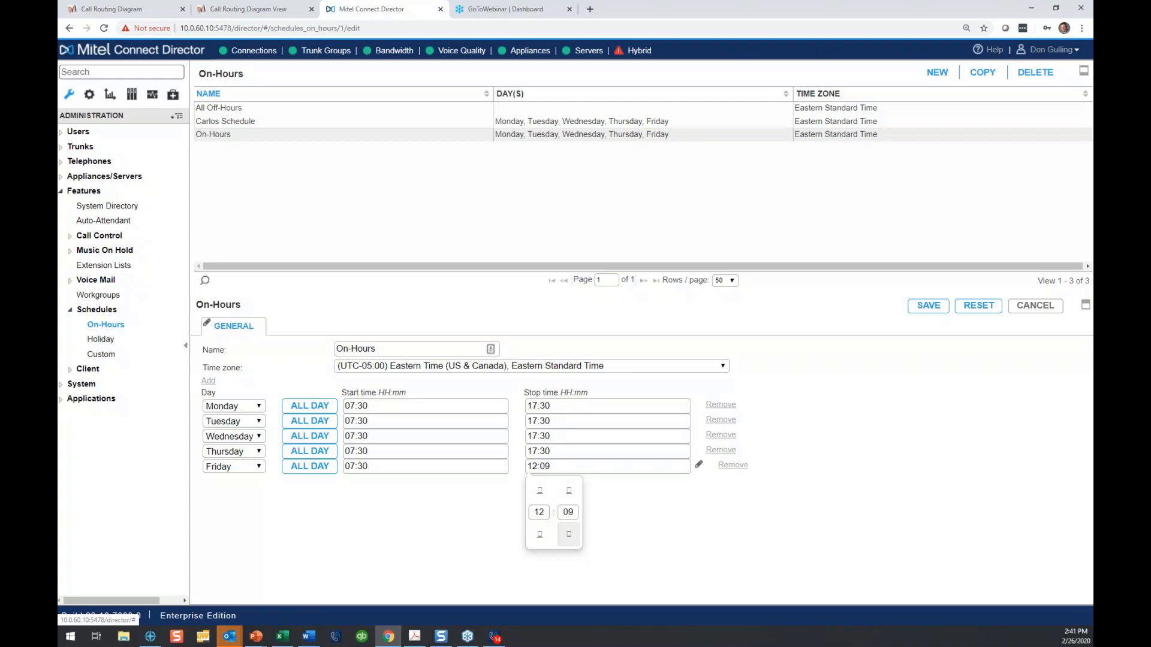
left_click(569, 536)
left_click(569, 535)
left_click(569, 536)
left_click(569, 536)
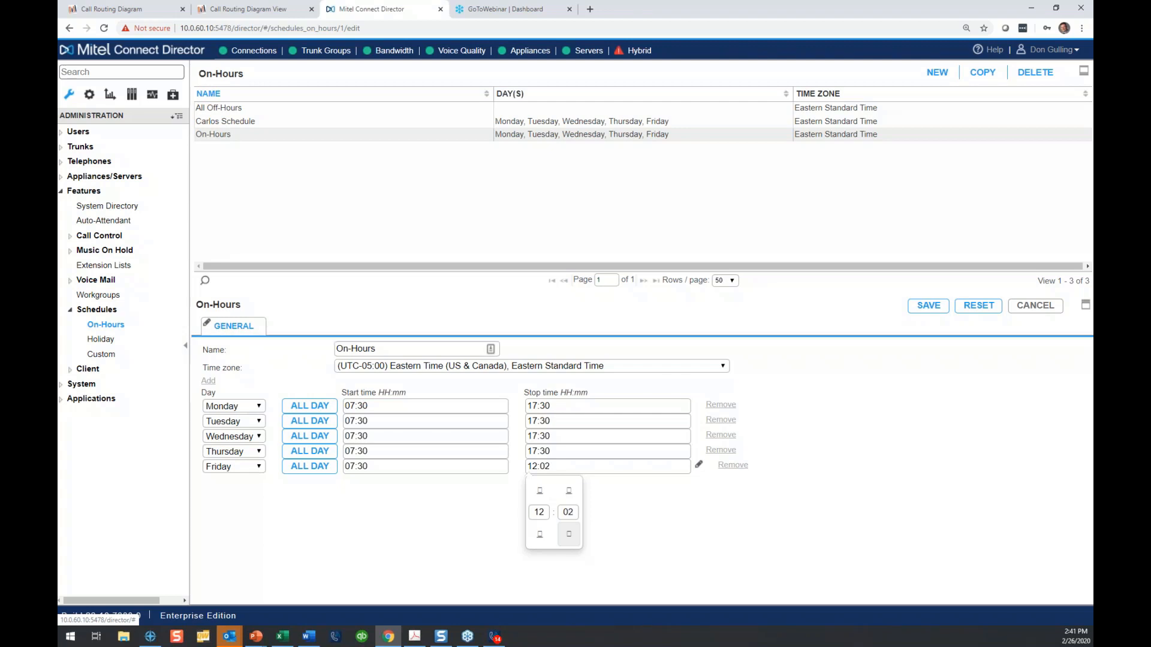
left_click(569, 535)
left_click(568, 535)
left_click(569, 535)
left_click(611, 534)
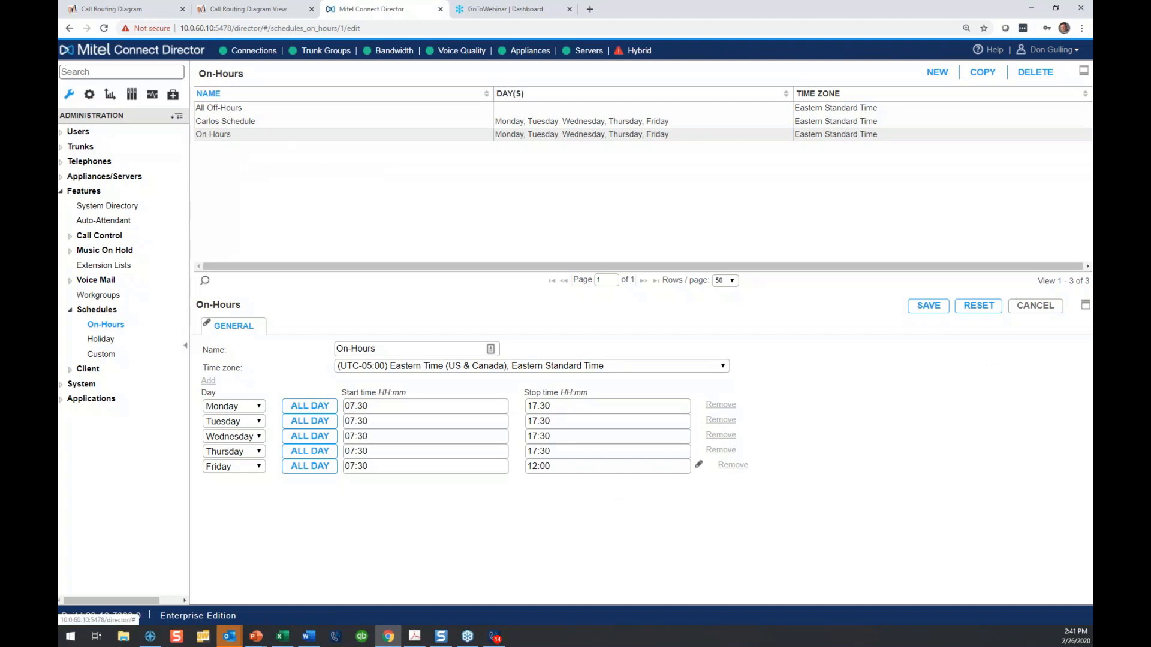
Open the VCI Main AA auto-attendant's on-hours settings in an enlarged view to review its prompt text and key operations.
left_click(111, 220)
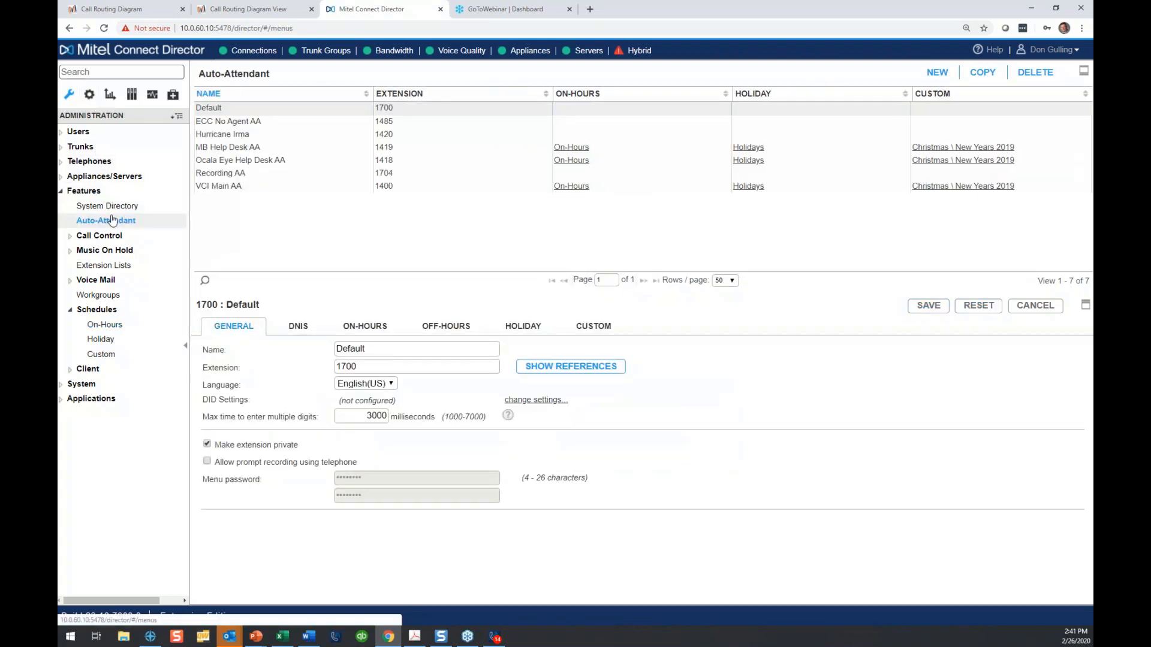
left_click(214, 186)
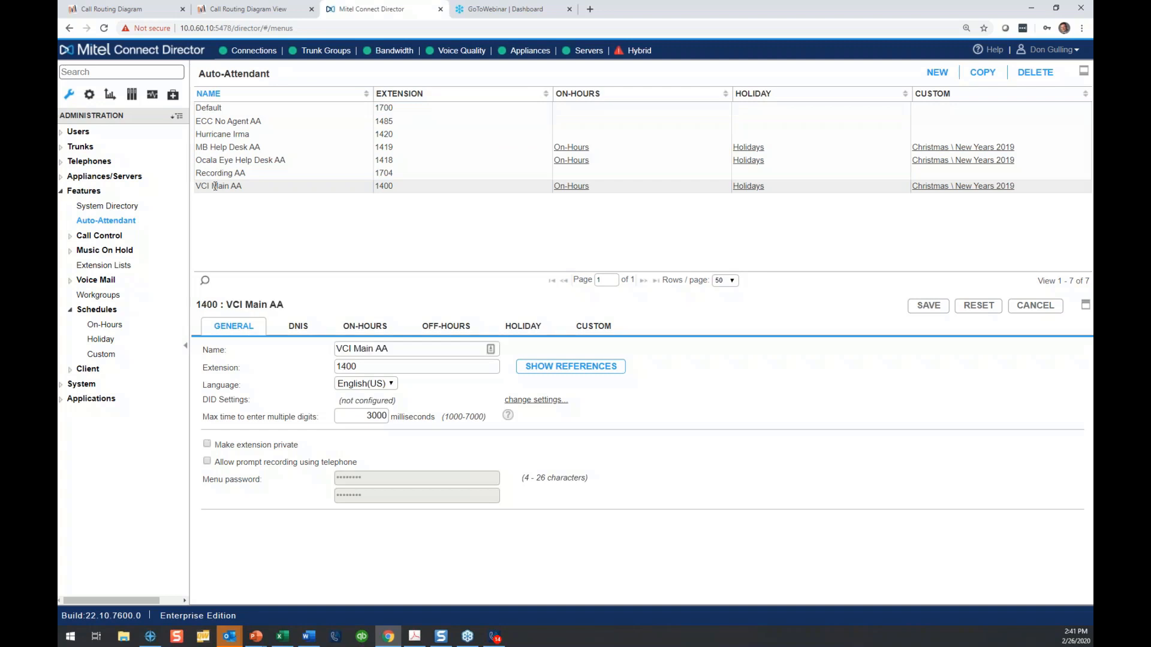
left_click(368, 327)
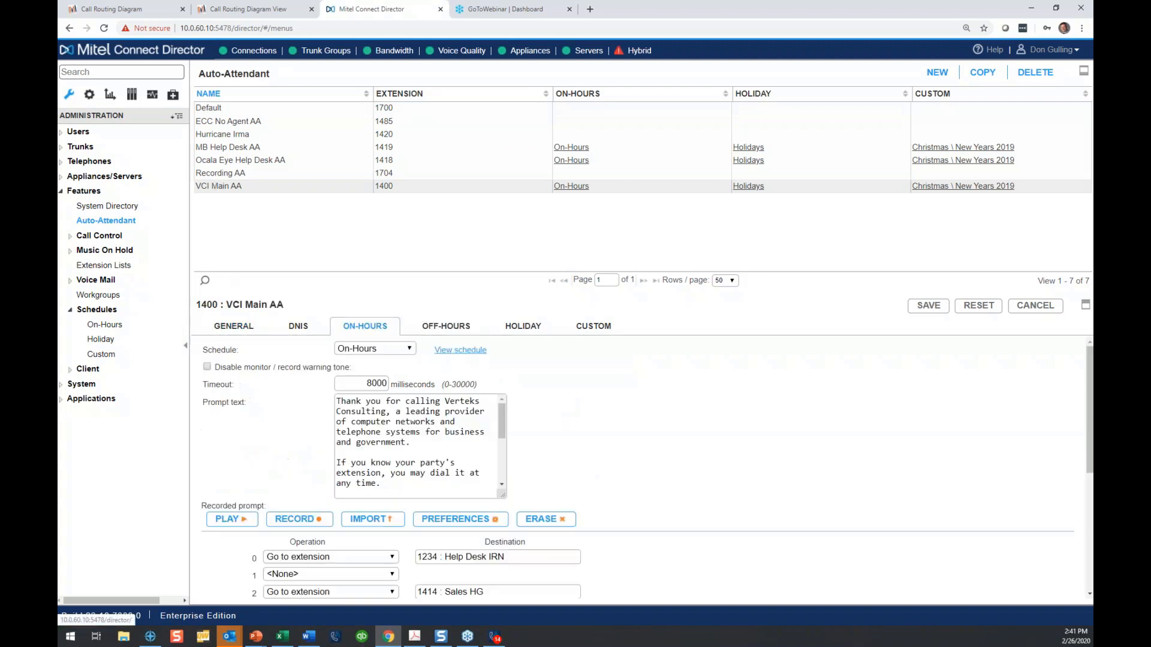
left_click(1086, 304)
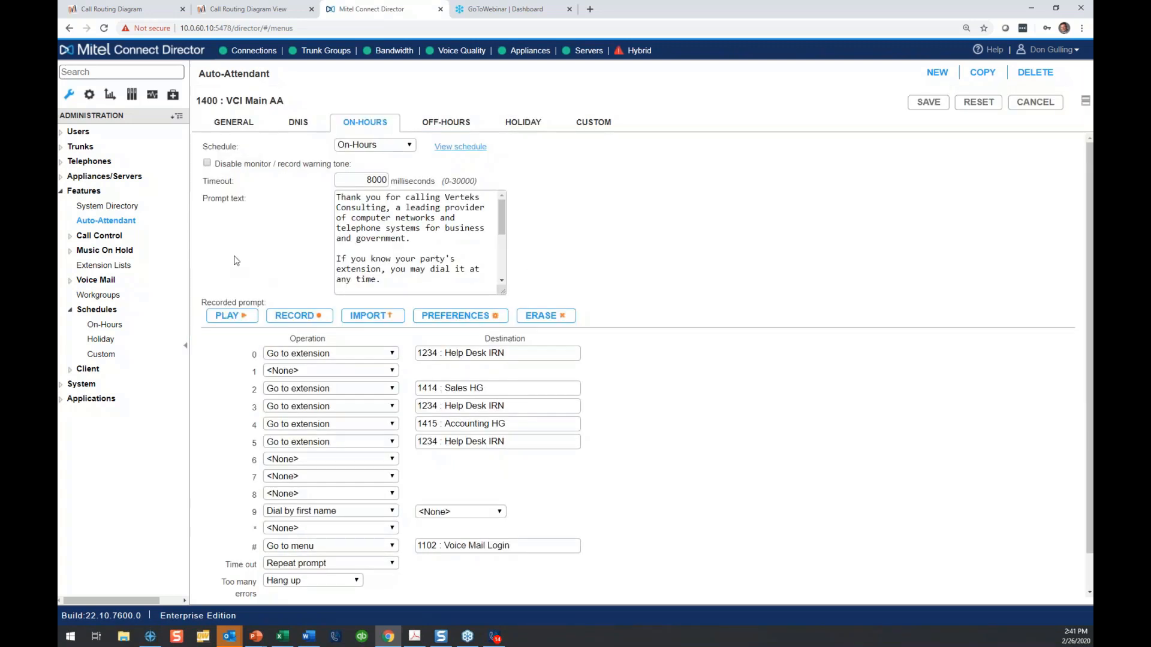
scroll(220, 347, "down", 1)
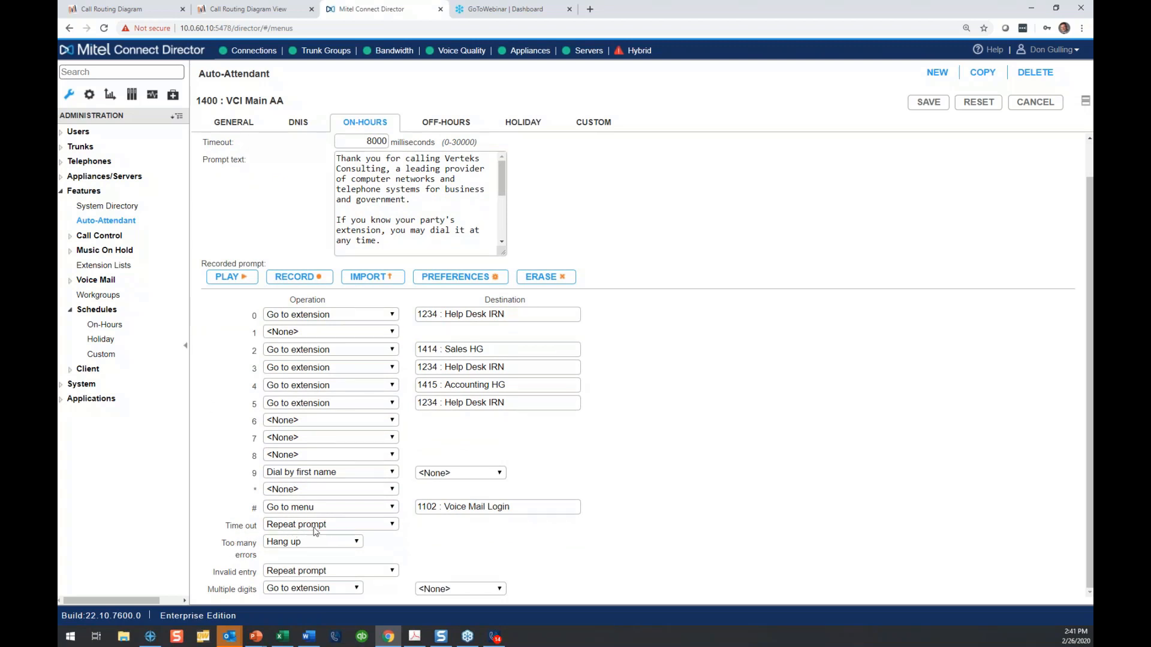
Examine the Time out, Too many errors, Invalid entry and Multiple digits operations of the on-hours mode, including the choices for the first two.
left_click(281, 529)
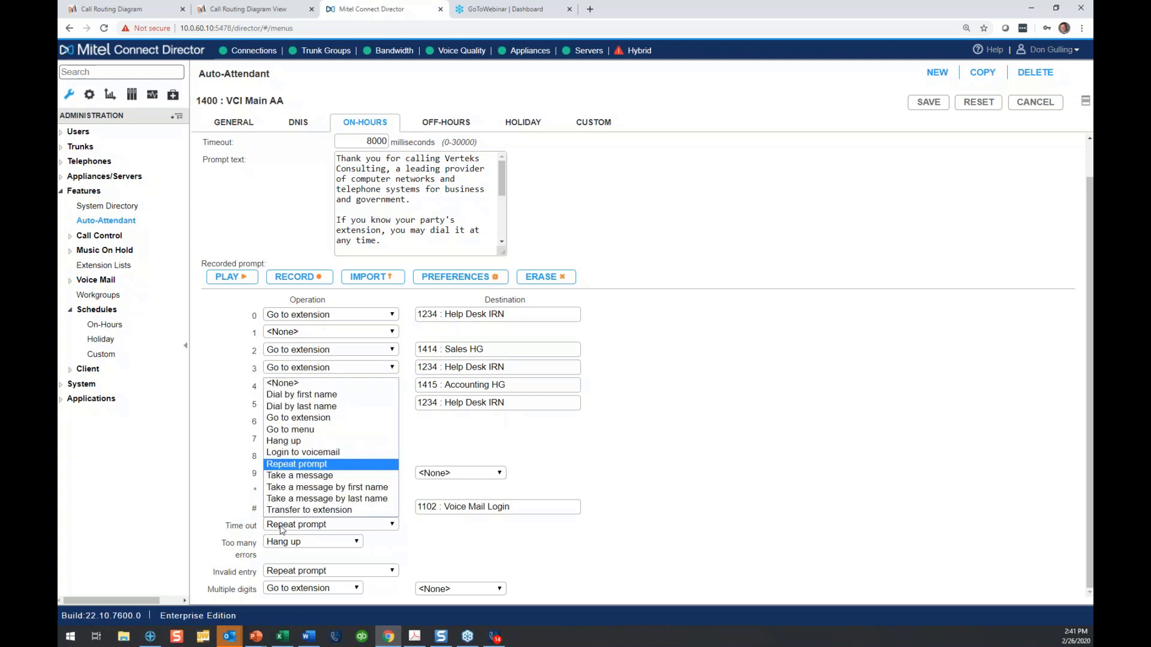
left_click(281, 529)
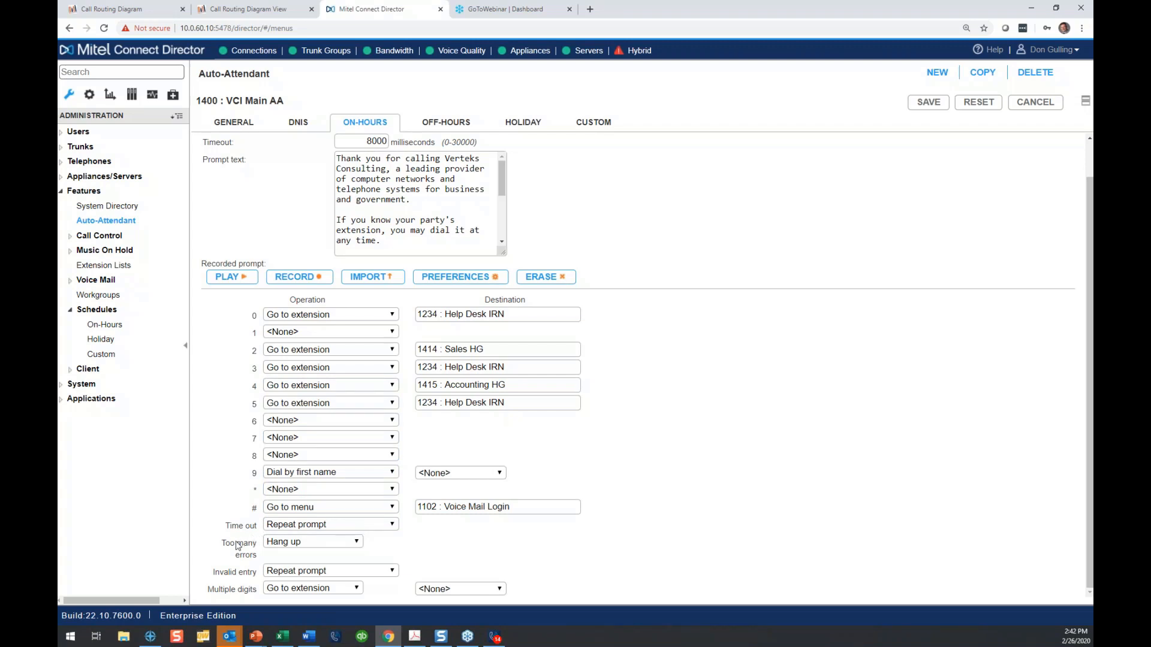
left_click(281, 545)
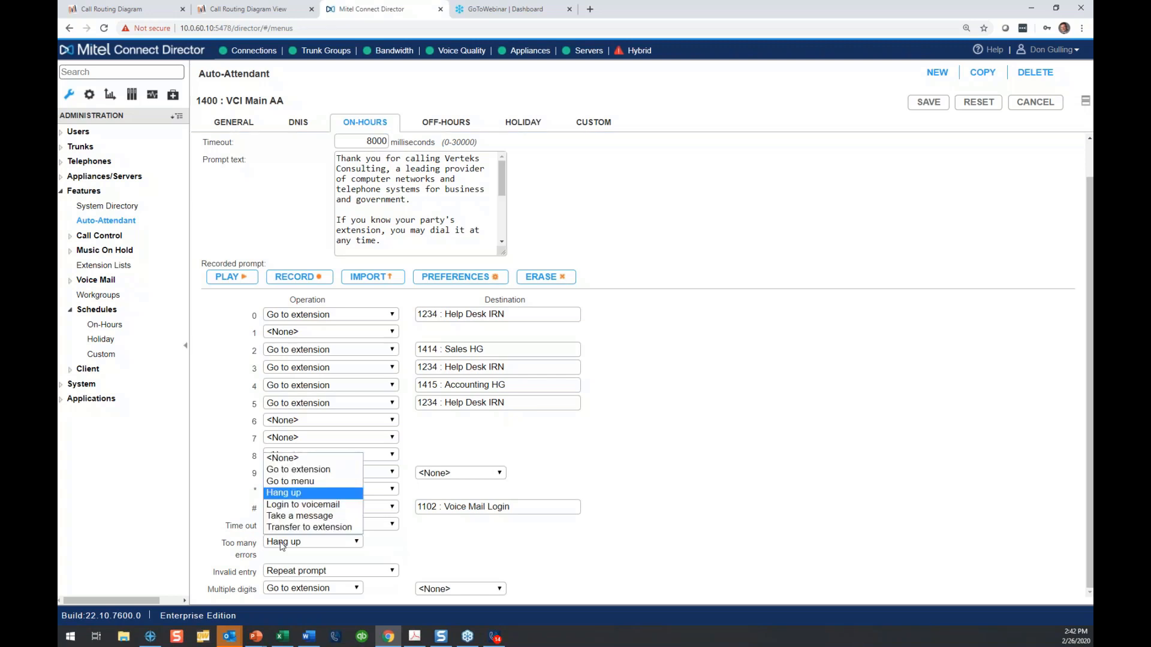
left_click(281, 544)
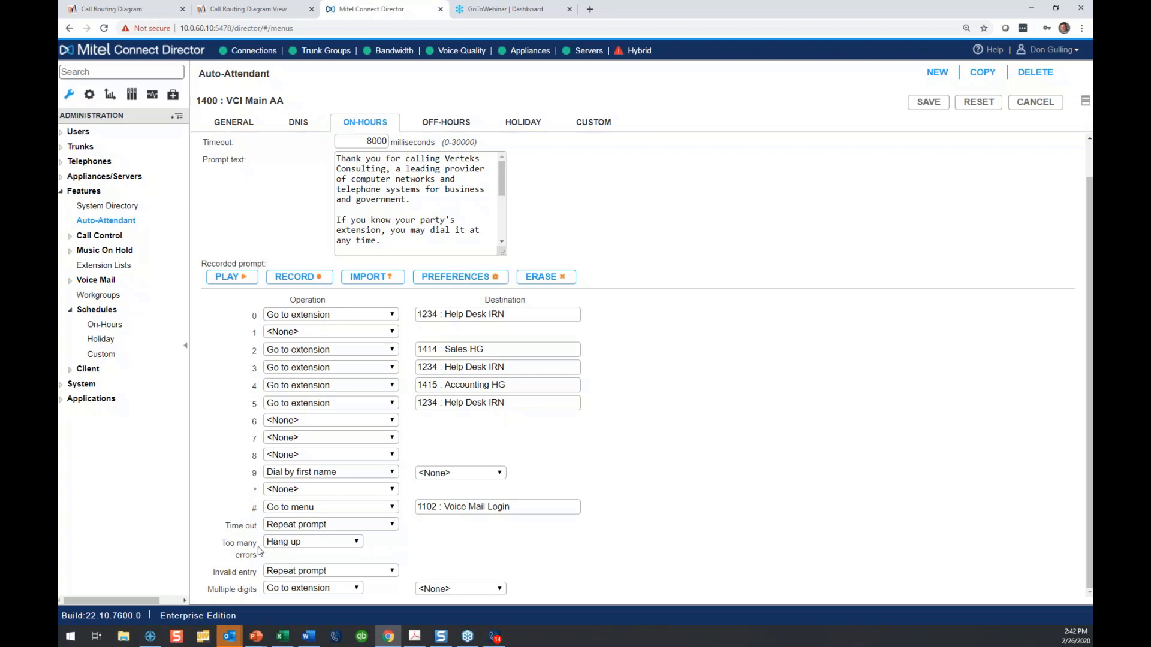
double_click(222, 575)
left_click(251, 577)
double_click(217, 591)
left_click(219, 513)
scroll(219, 514, "up", 1)
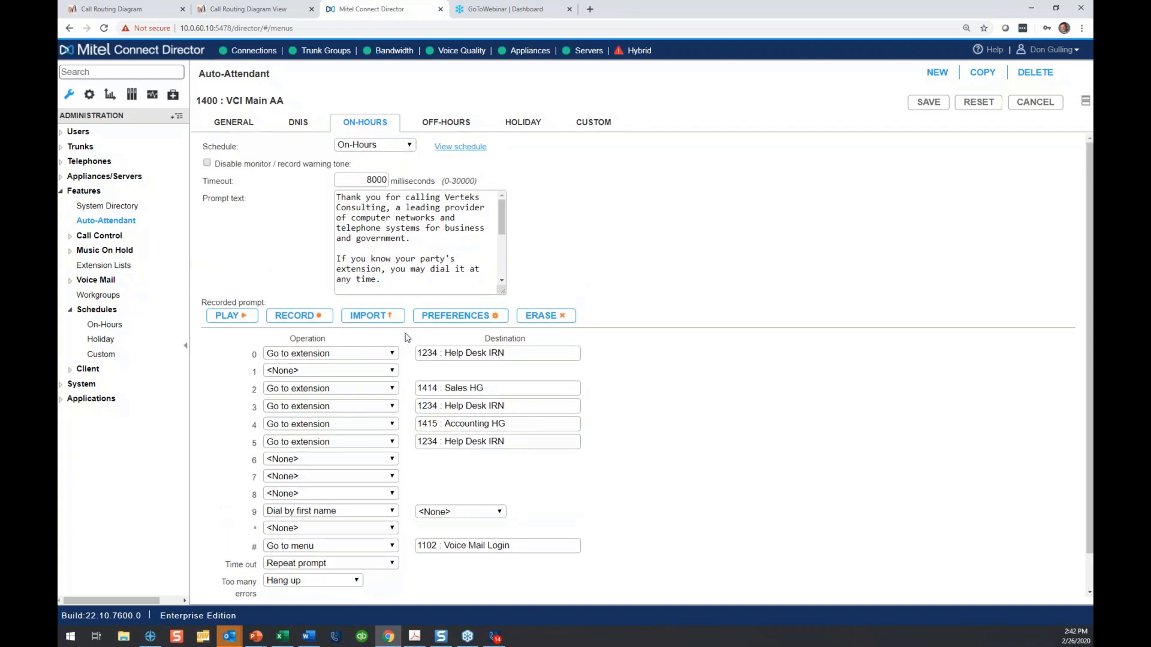
Set the recorded-prompt preferences to play using Phone, enter the extension for recording, and save them.
left_click(456, 315)
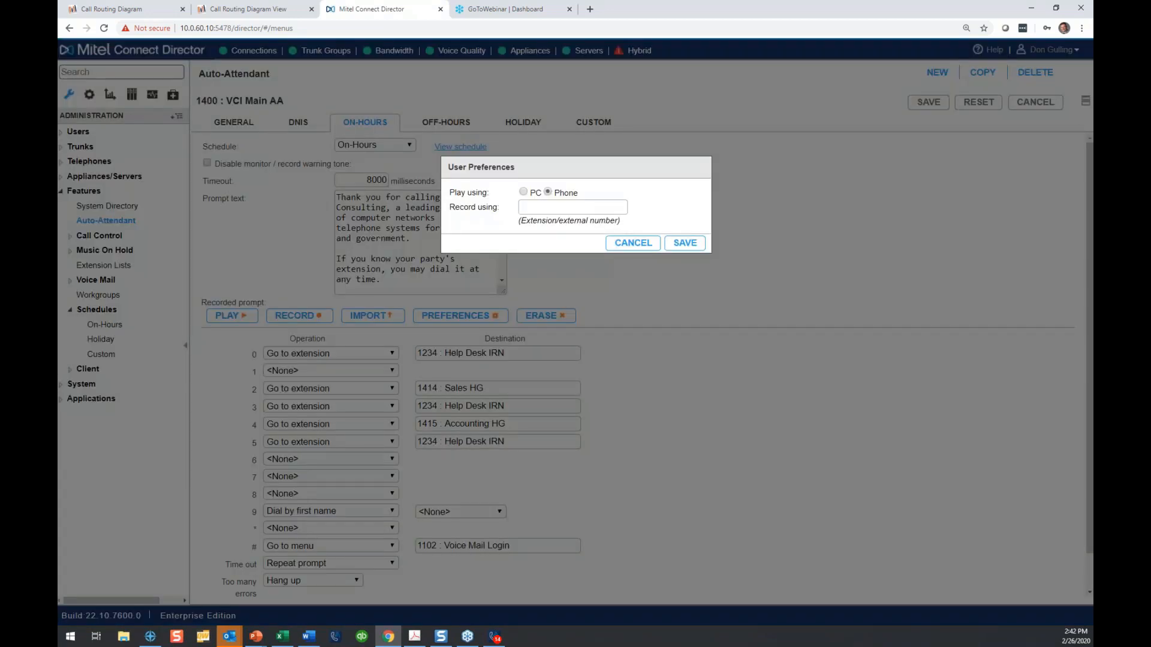
left_click(633, 243)
left_click(444, 315)
left_click(524, 193)
left_click(547, 193)
type("1450")
left_click(677, 248)
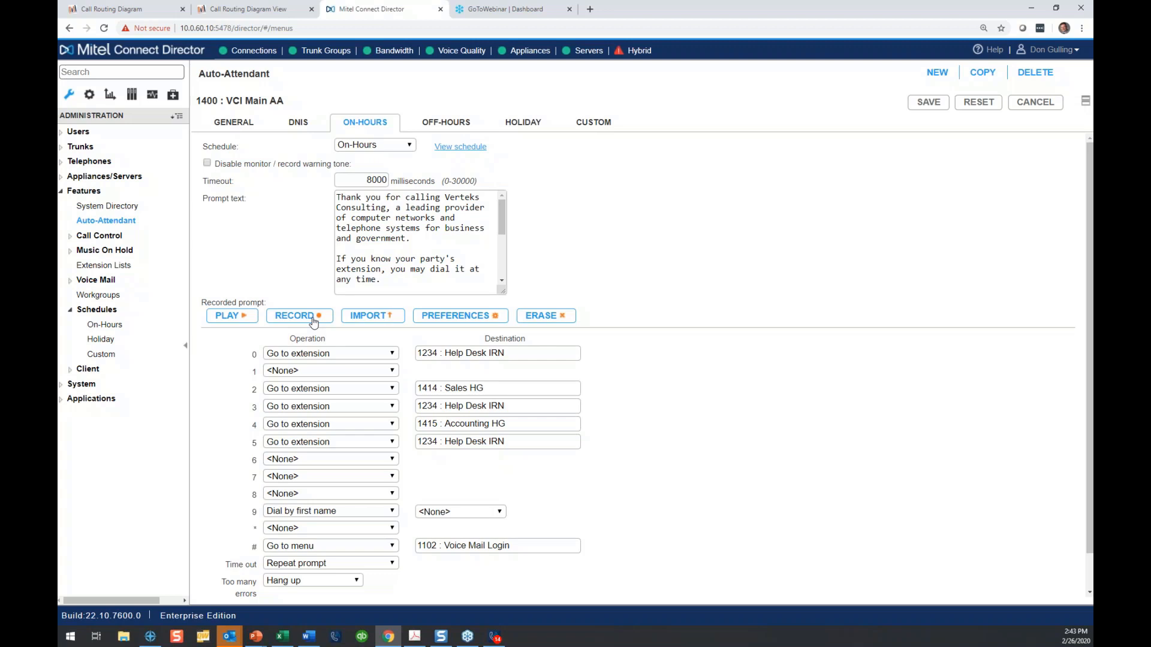
left_click(246, 320)
Open the record of the user with the Operator access license in the Users list and enlarge its general details.
left_click(82, 190)
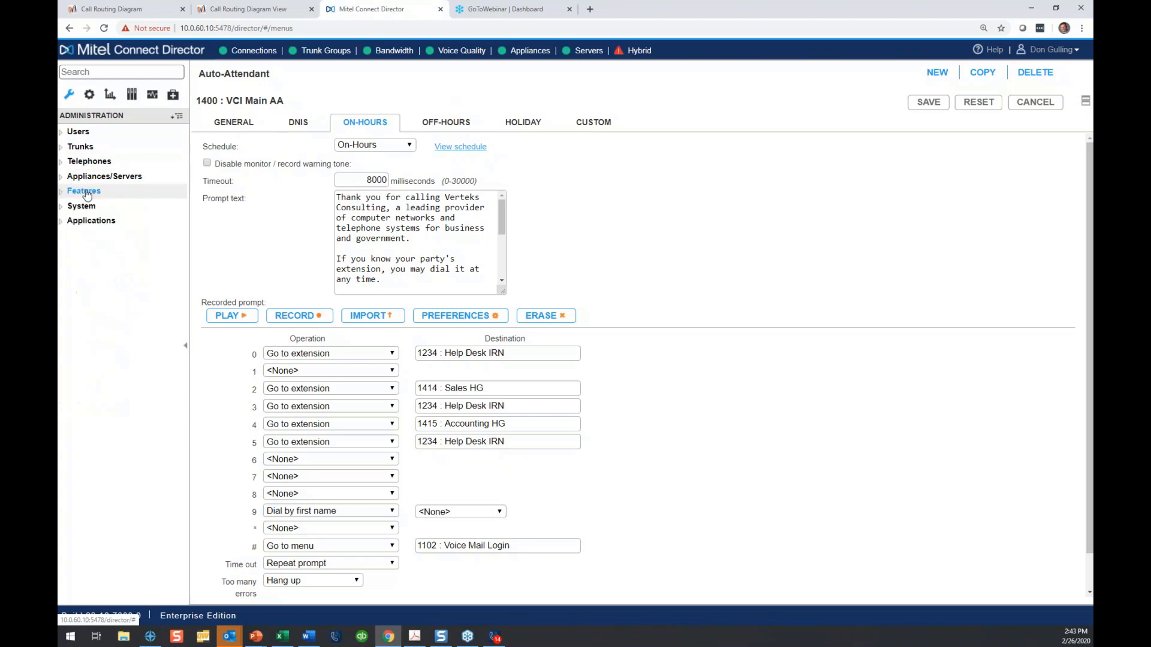
left_click(83, 133)
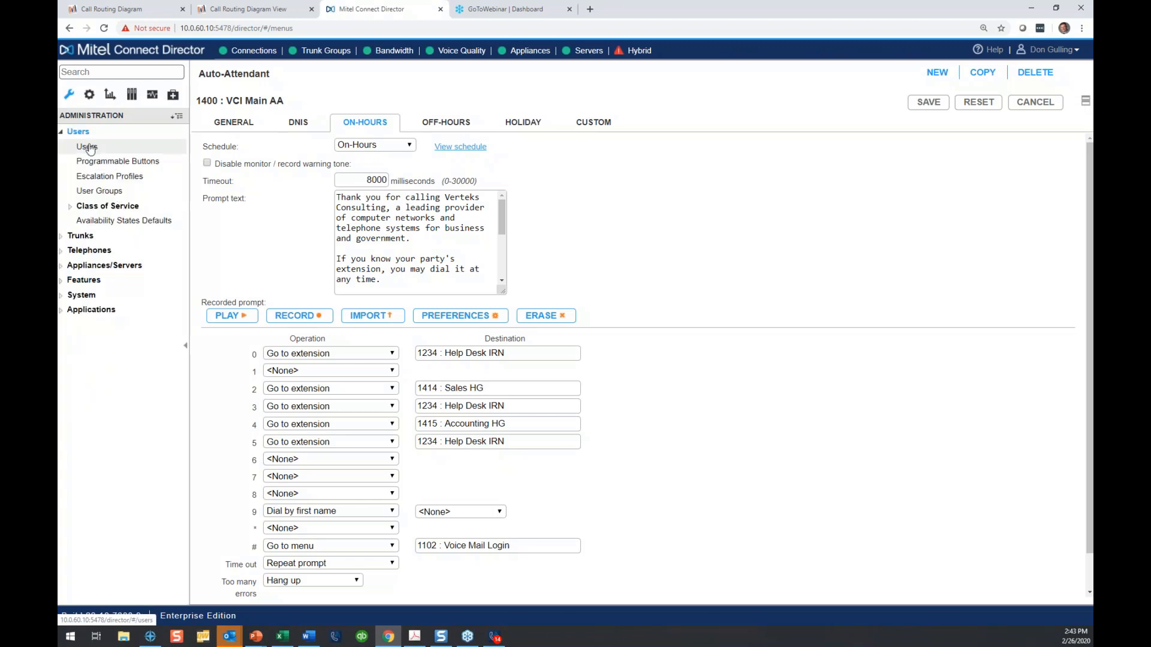
left_click(88, 147)
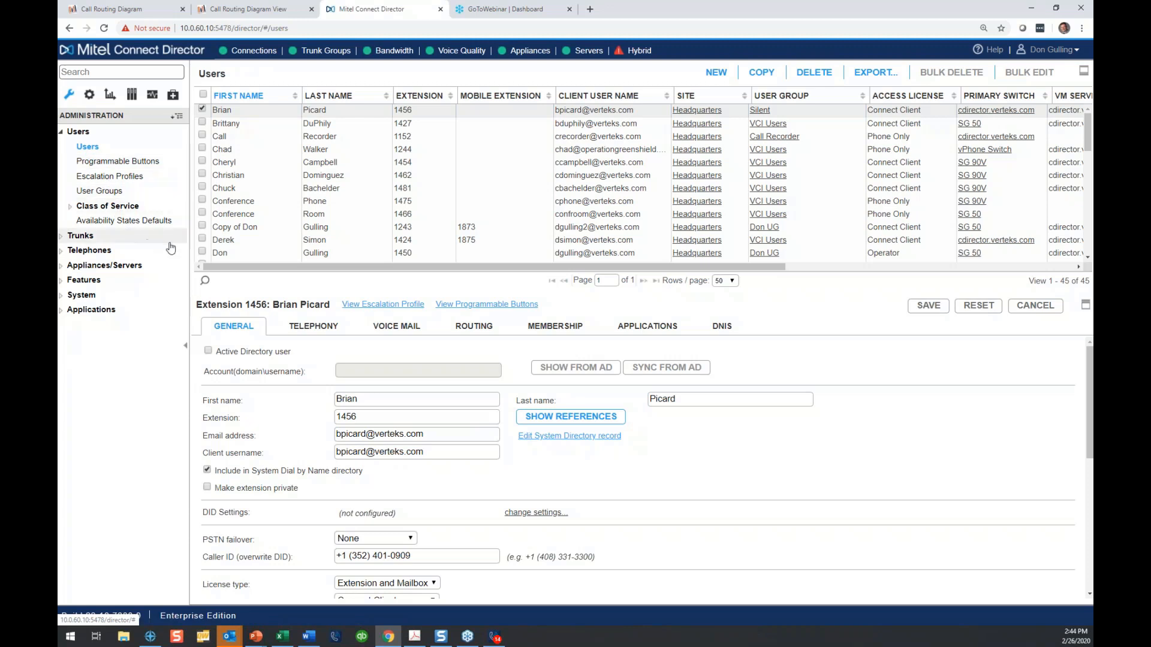
left_click(202, 252)
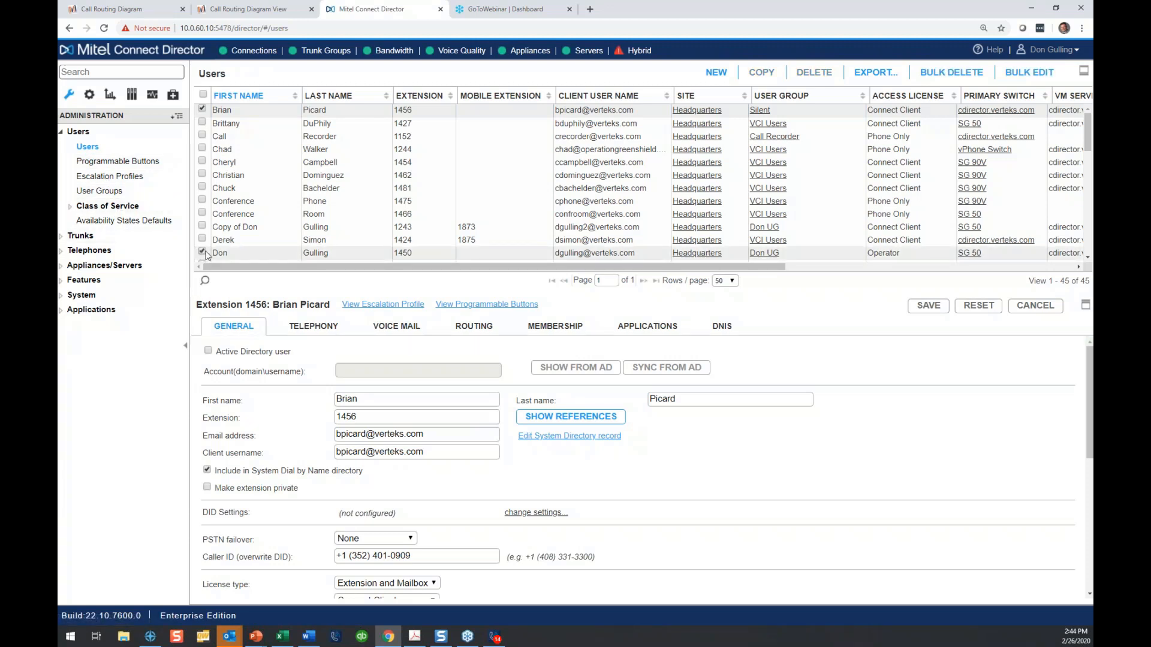
left_click(206, 255)
left_click(1085, 306)
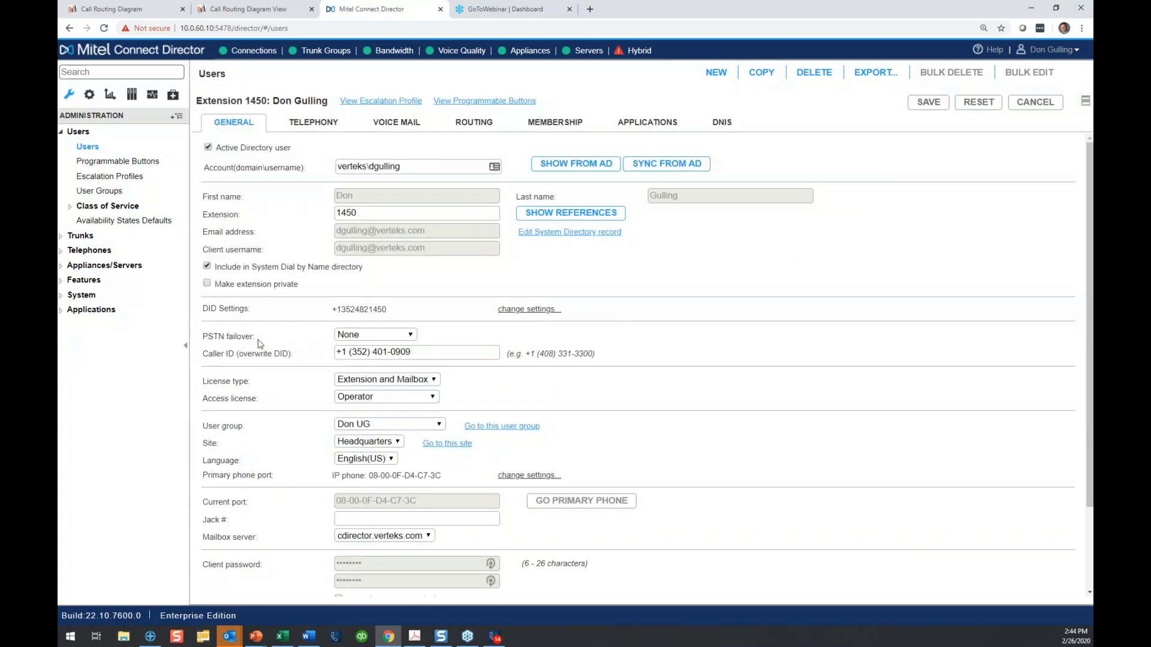
Replace the user's Caller ID (overwrite DID) entry with a different phone number.
scroll(234, 328, "down", 1)
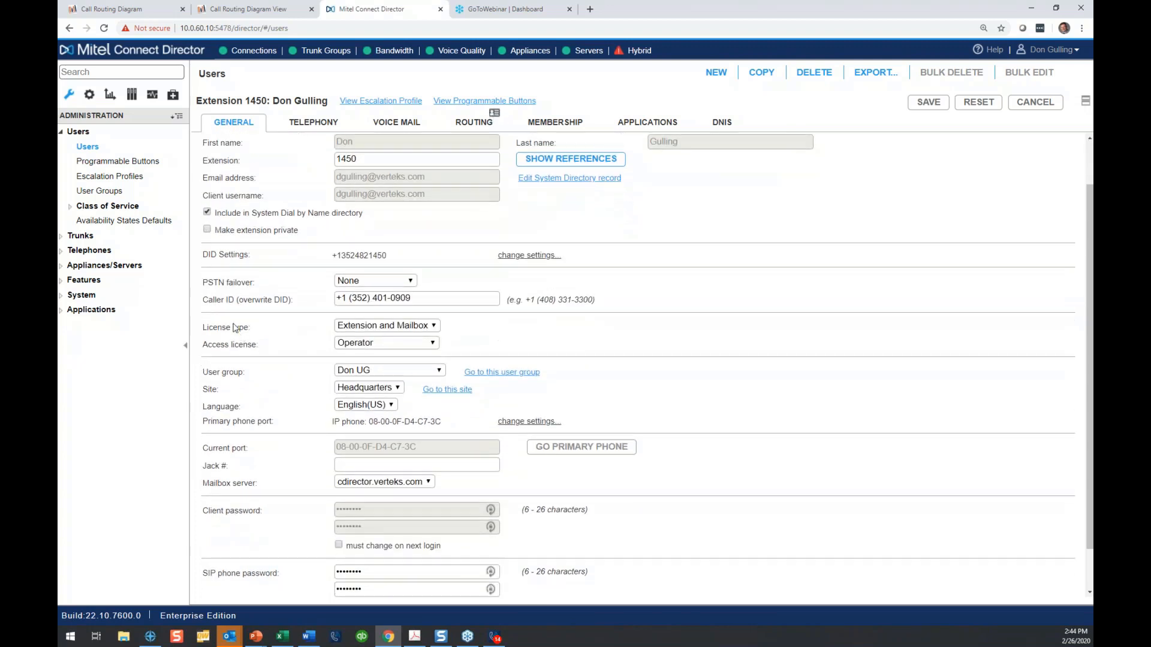
triple_click(211, 300)
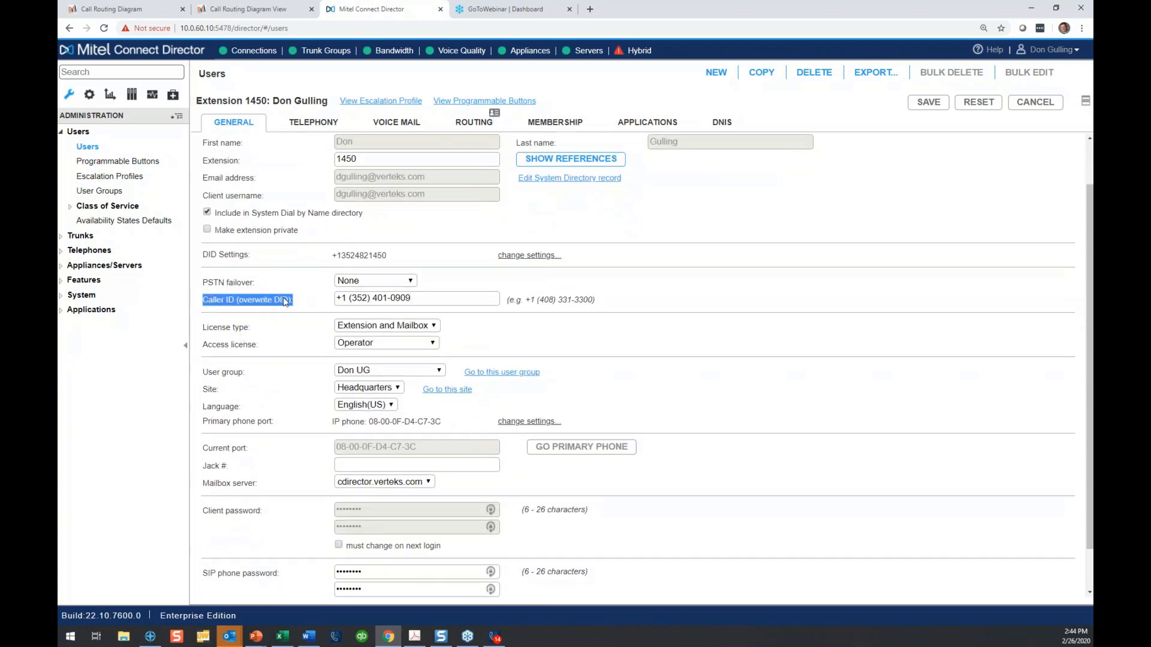
left_click(433, 301)
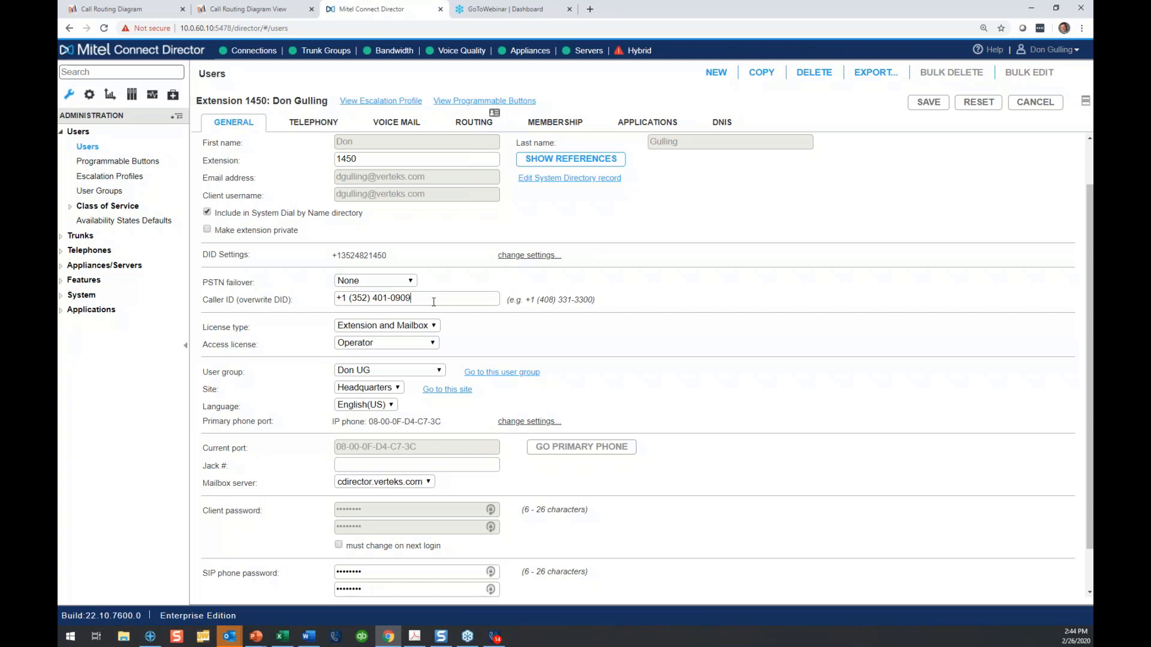
triple_click(340, 298)
key("BackSpace")
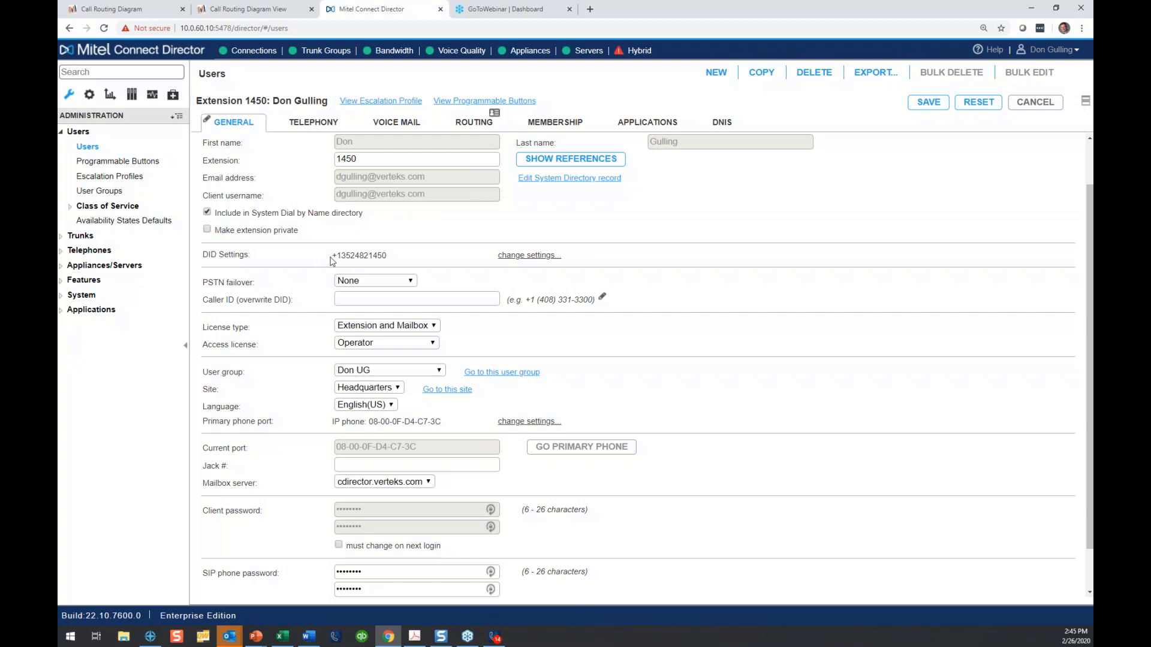
left_click_drag(331, 257, 409, 258)
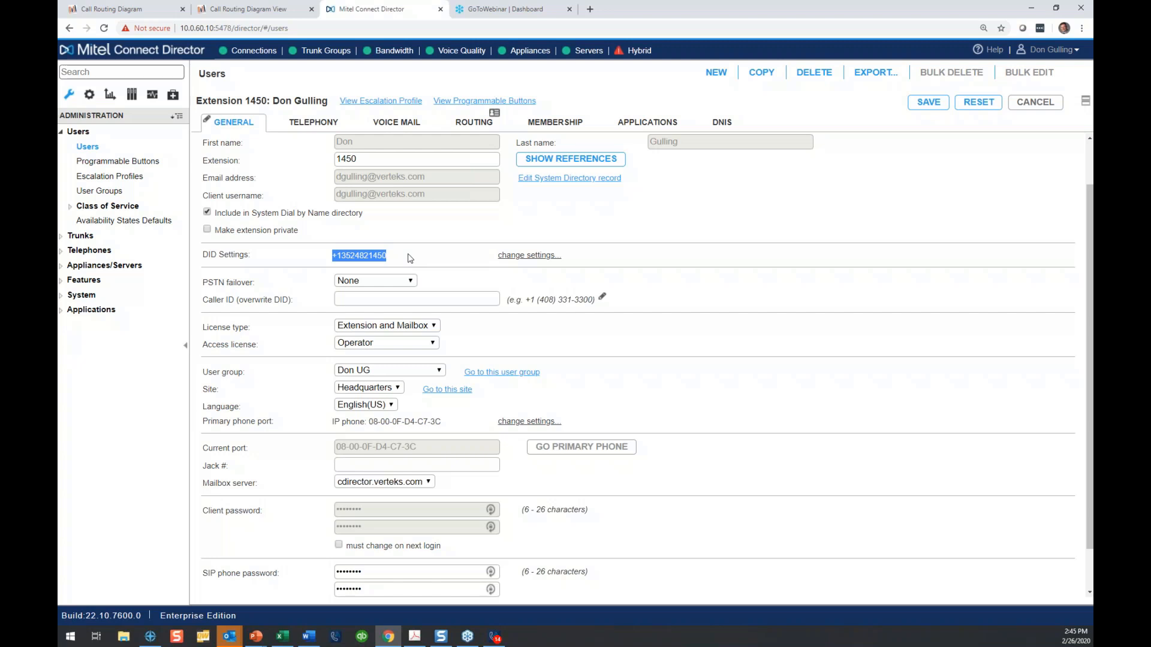
left_click(409, 258)
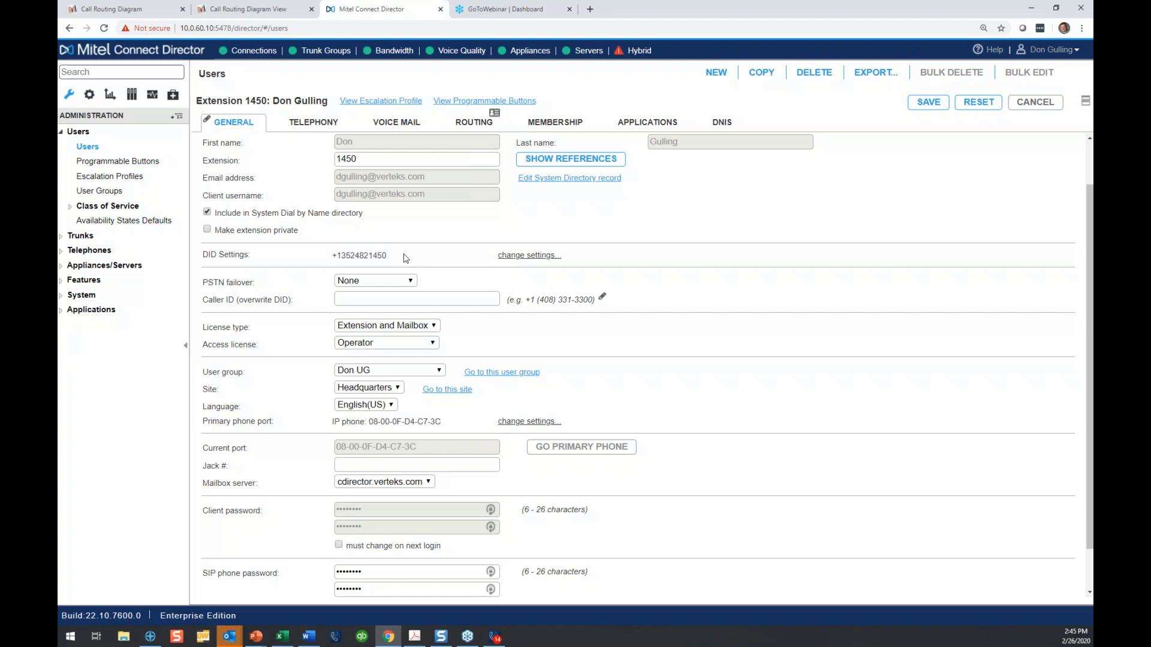
double_click(212, 302)
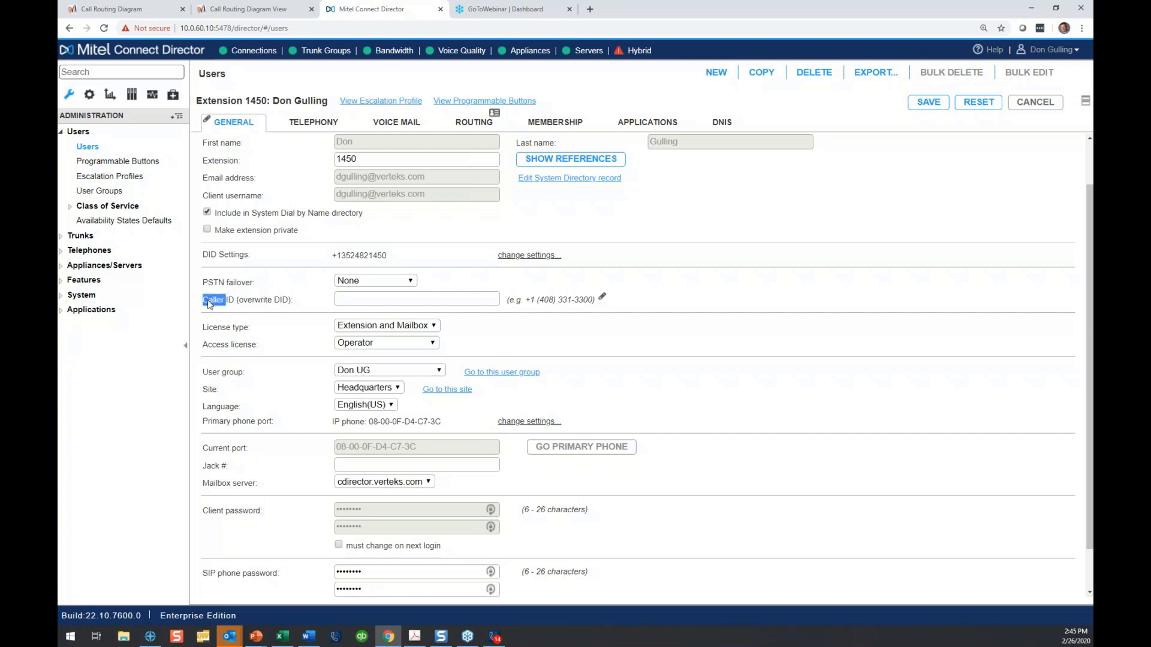
left_click(354, 299)
type("3525551212")
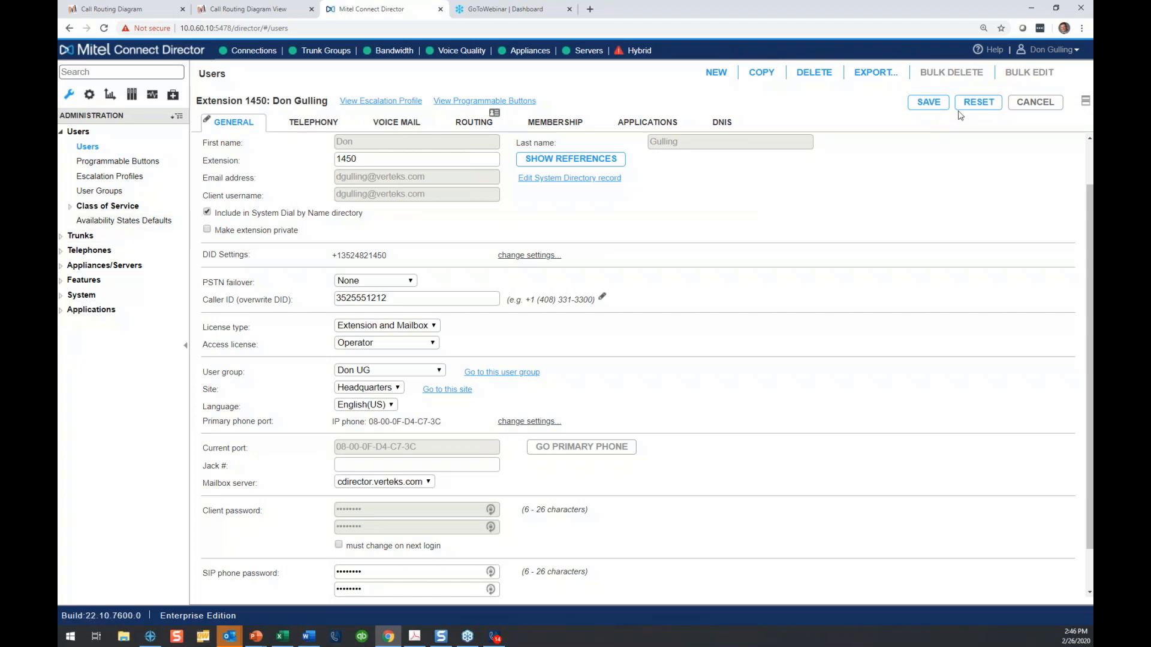
Return to the split list view and open the second listed user's caller ID and license settings, discarding the unsaved changes.
left_click(1084, 101)
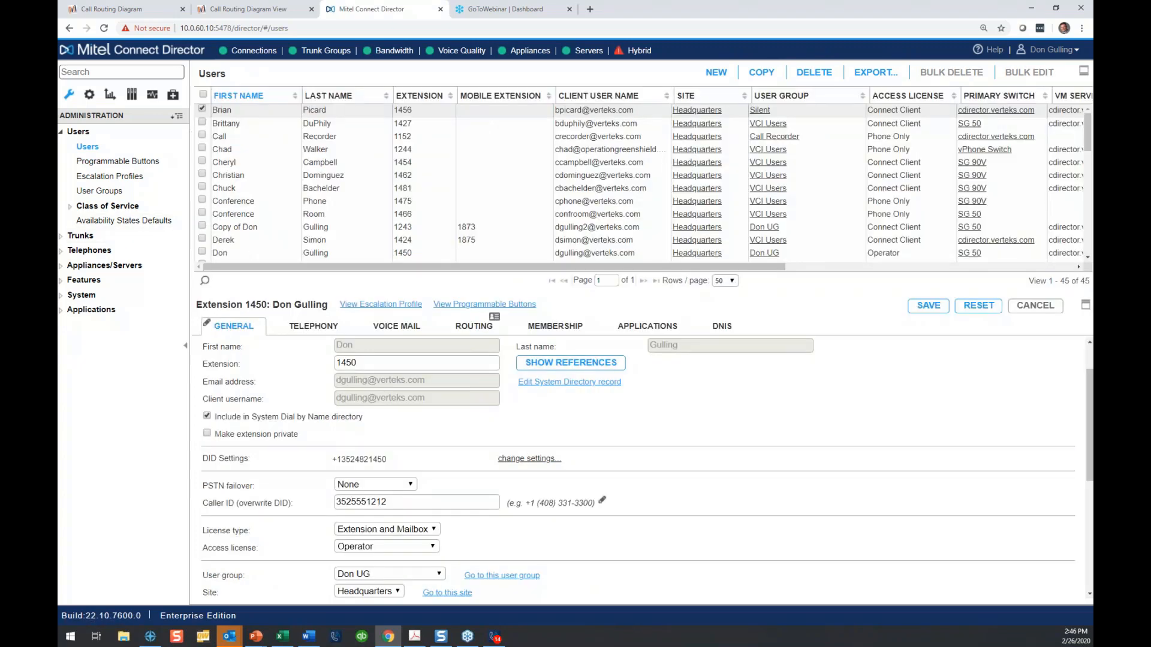
left_click(234, 127)
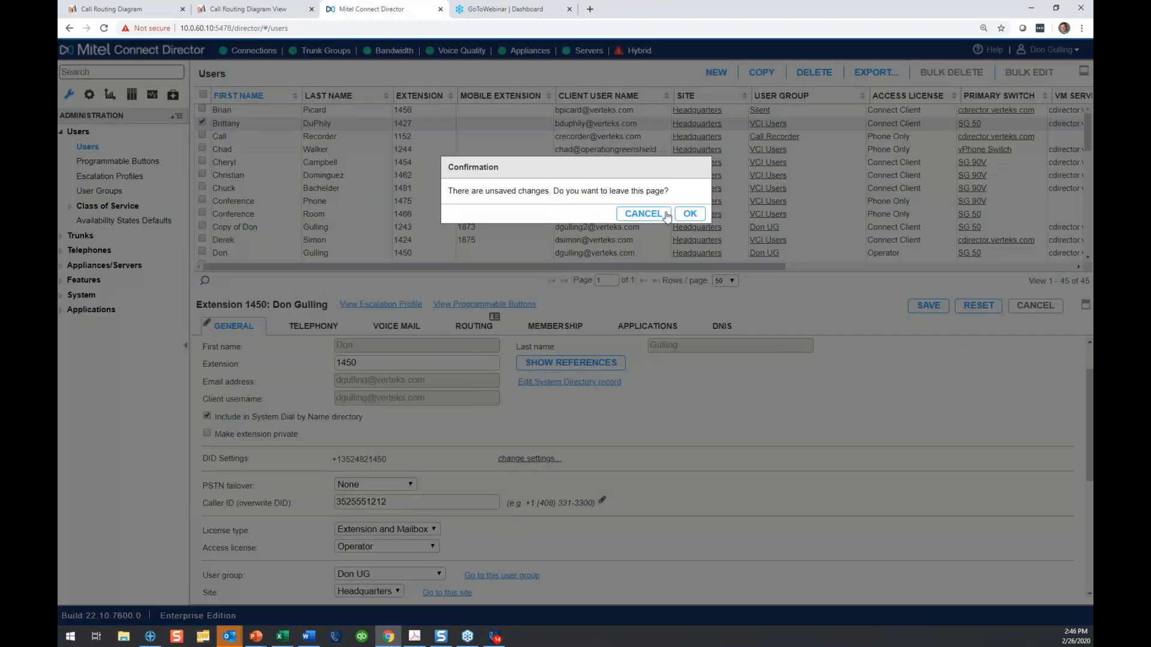
left_click(689, 214)
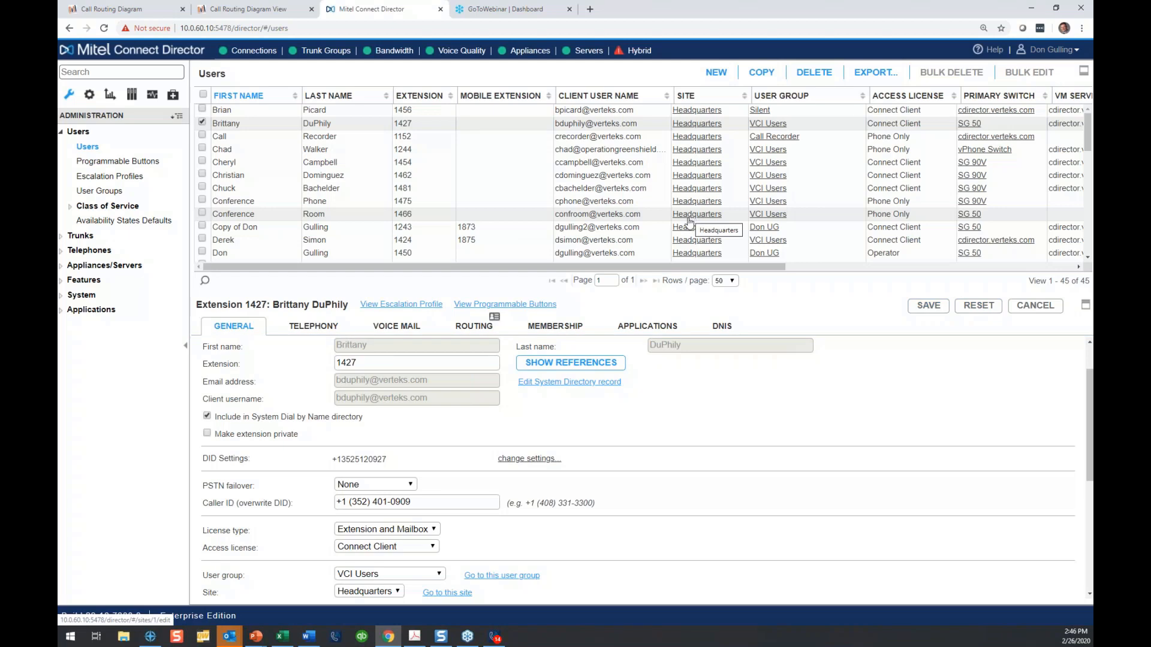
scroll(230, 413, "down", 3)
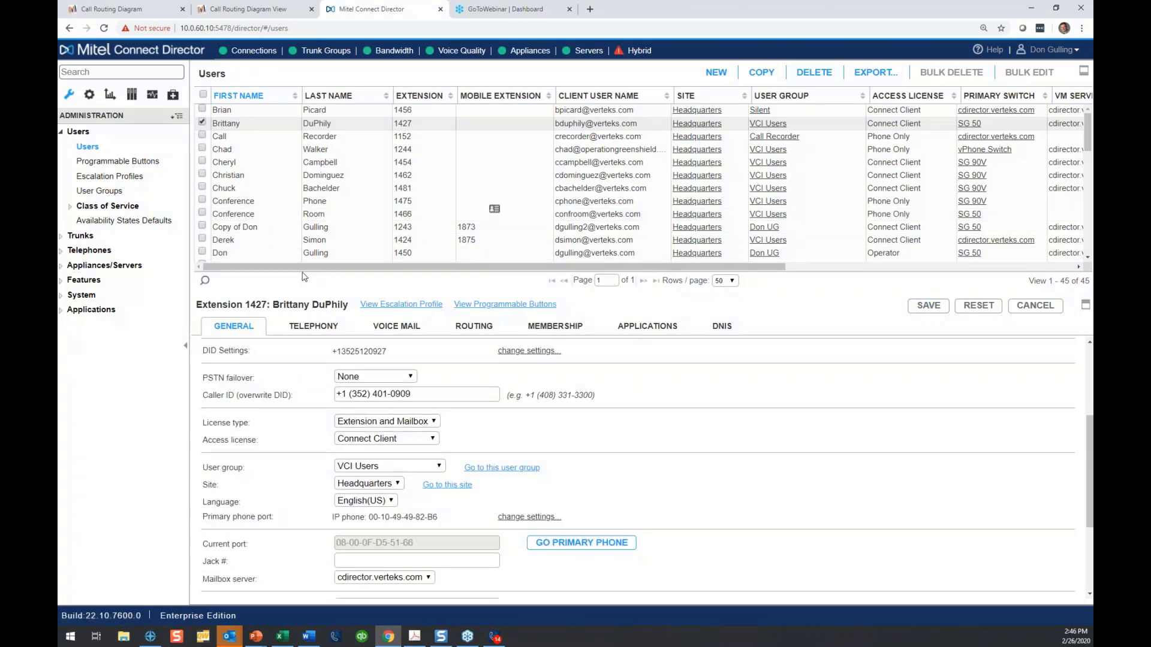
Open the record of the user with extension 1481 and review the caller ID and general settings.
left_click(203, 187)
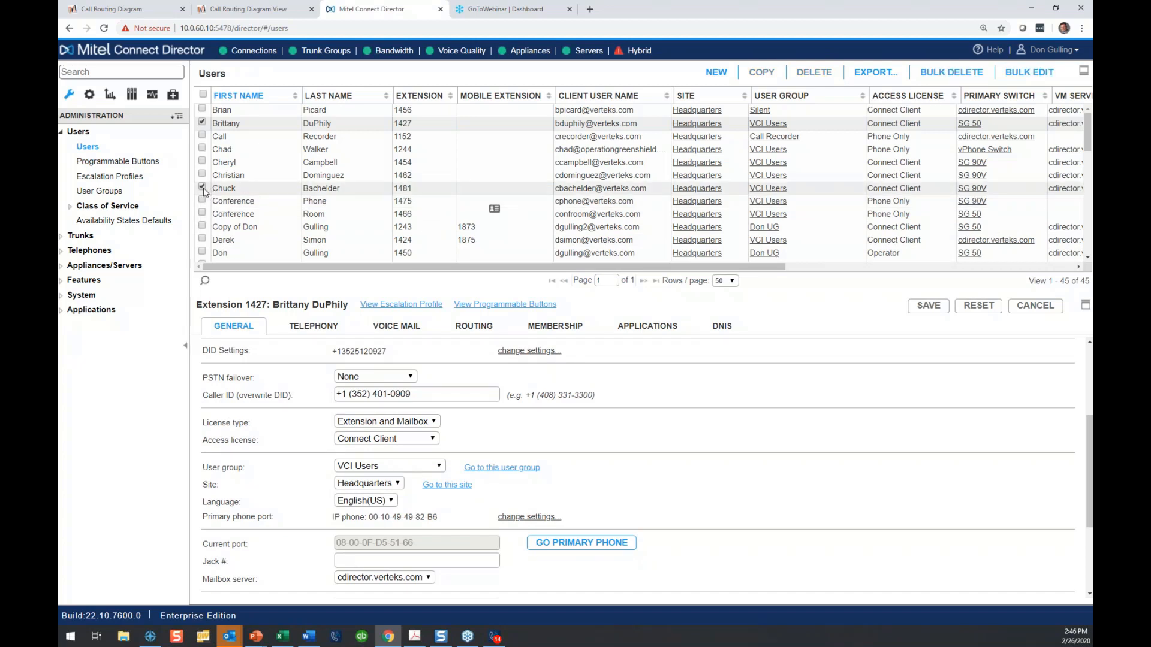
left_click(203, 188)
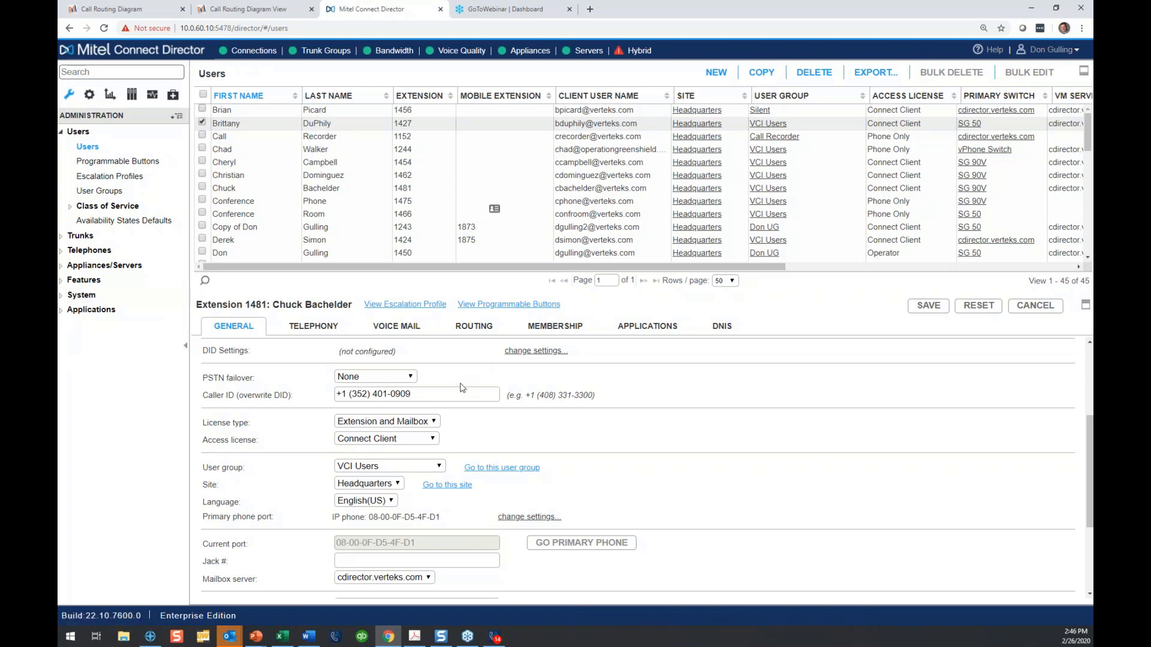
scroll(329, 422, "up", 2)
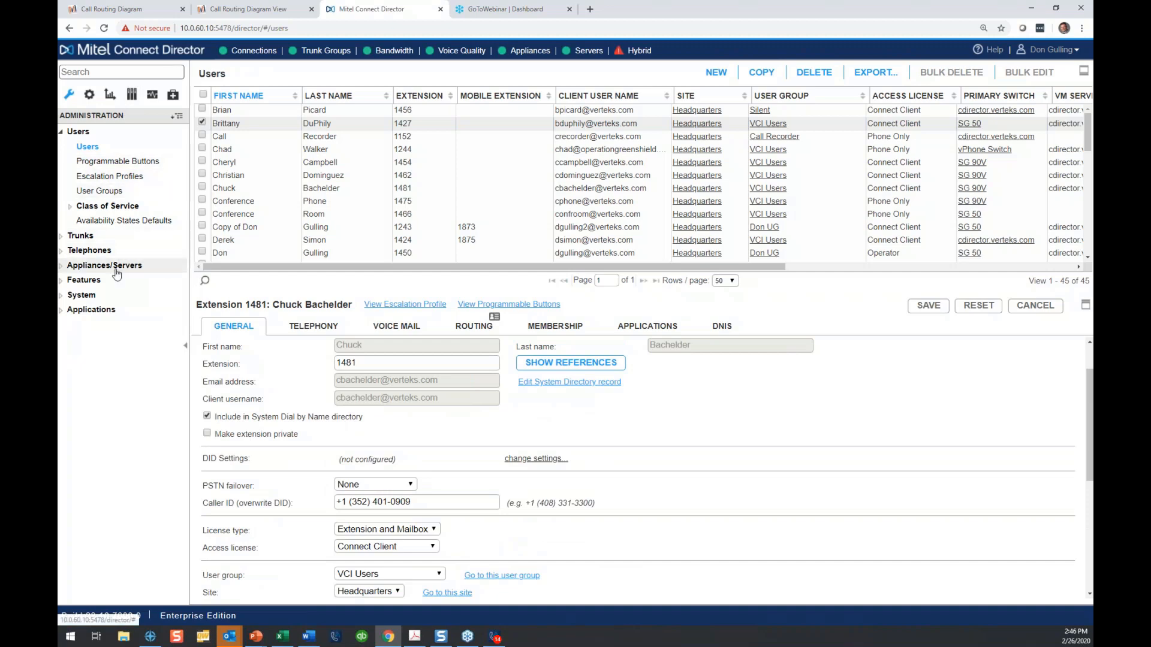
Open the Headquarters site record in the system's Sites list and enlarge its general details.
left_click(113, 296)
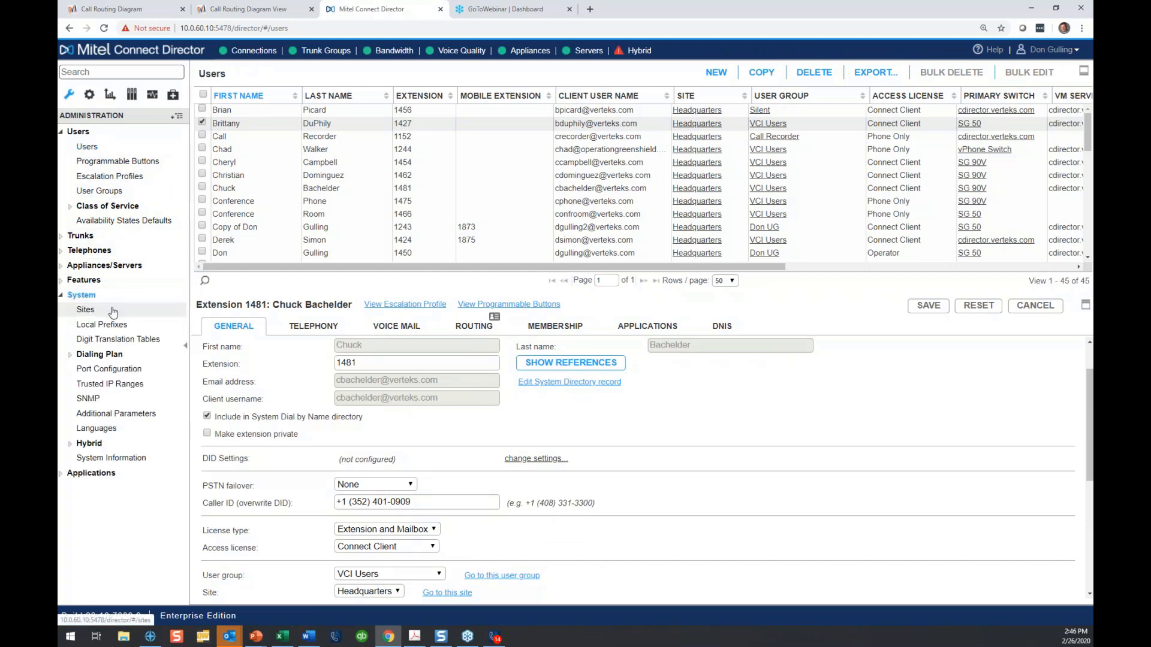
left_click(113, 311)
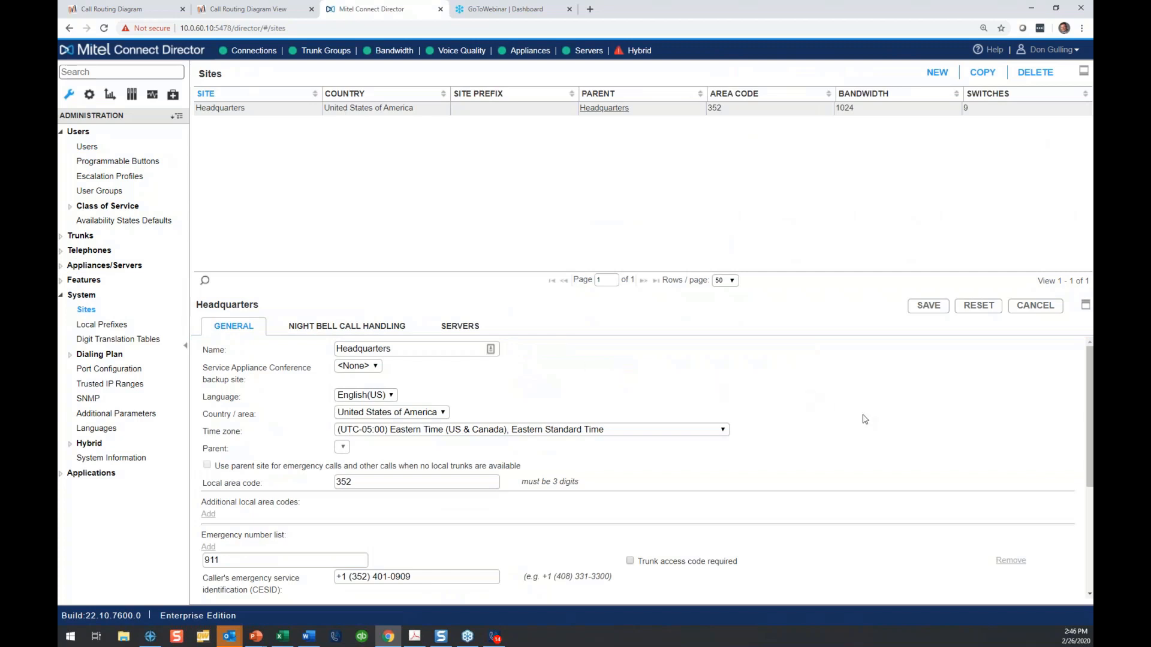
scroll(865, 419, "down", 1)
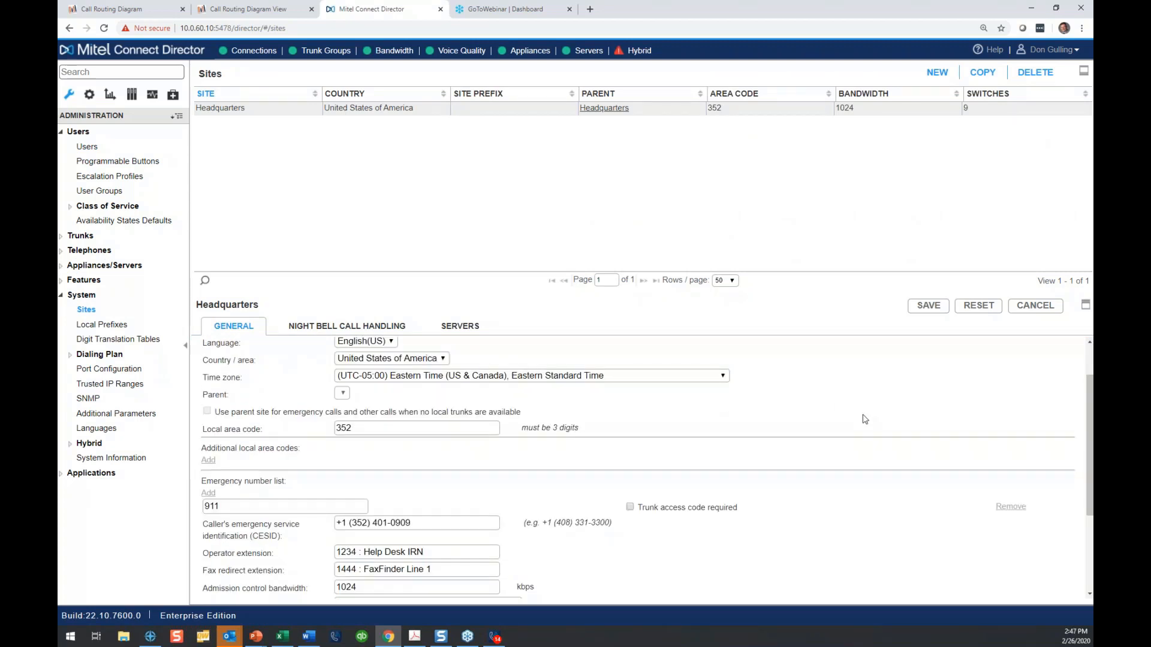
scroll(865, 420, "down", 1)
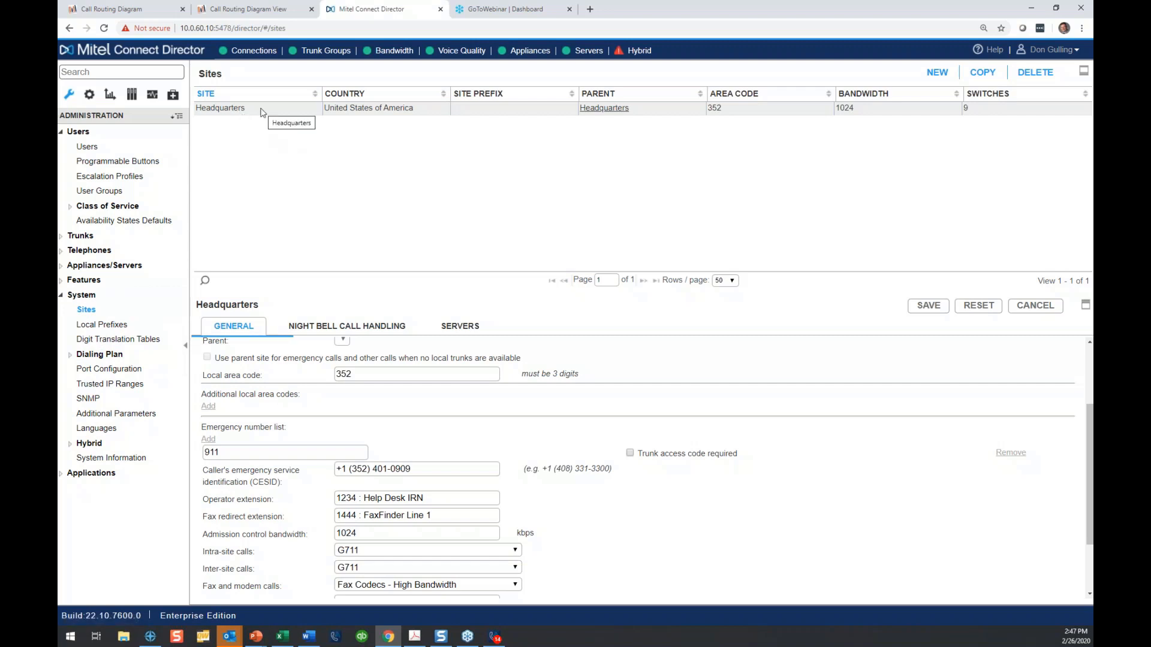
left_click(1086, 306)
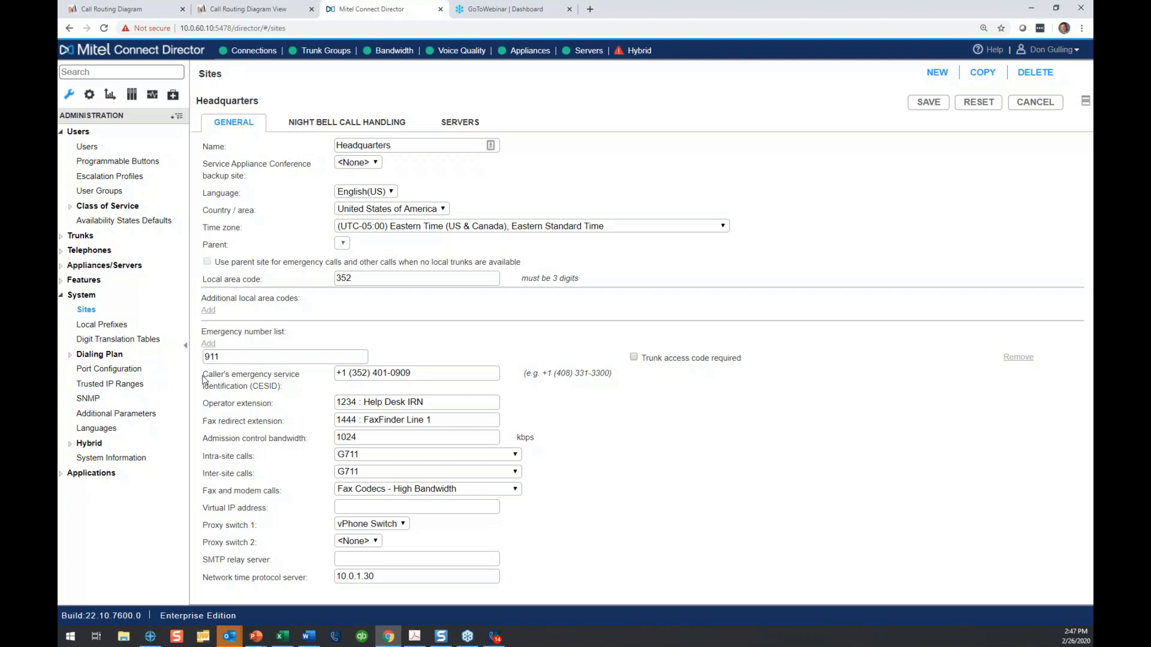
Highlight the Headquarters site's Caller's emergency service identification (CESID) label and number for review, without changing the entry.
left_click_drag(203, 375, 286, 393)
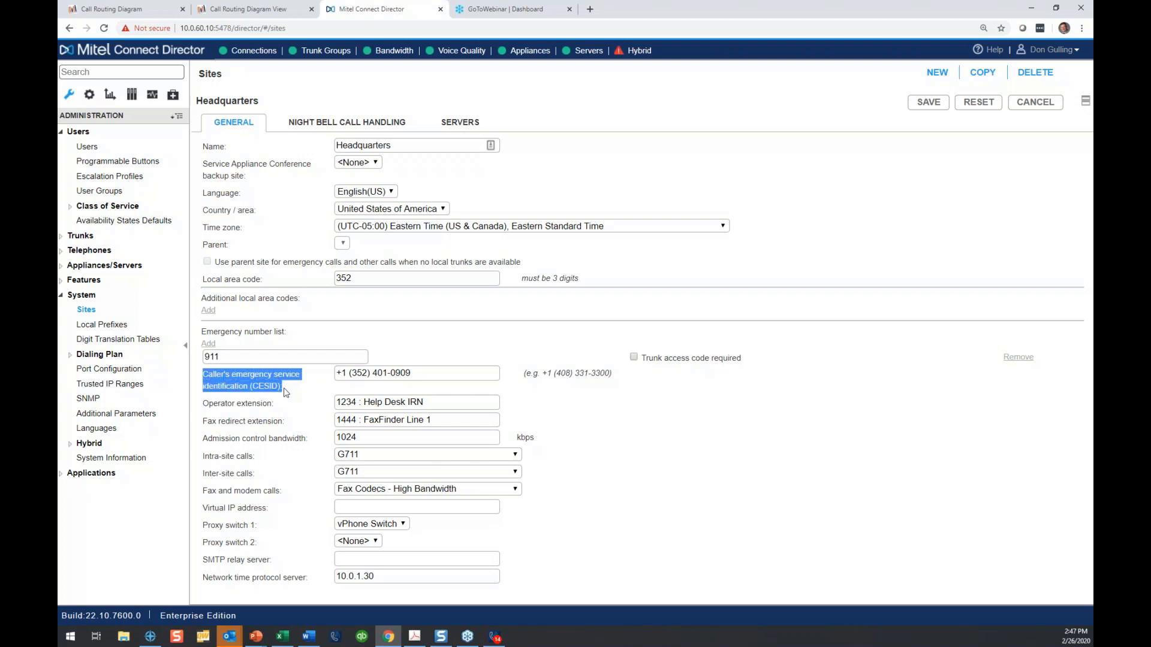
left_click(293, 393)
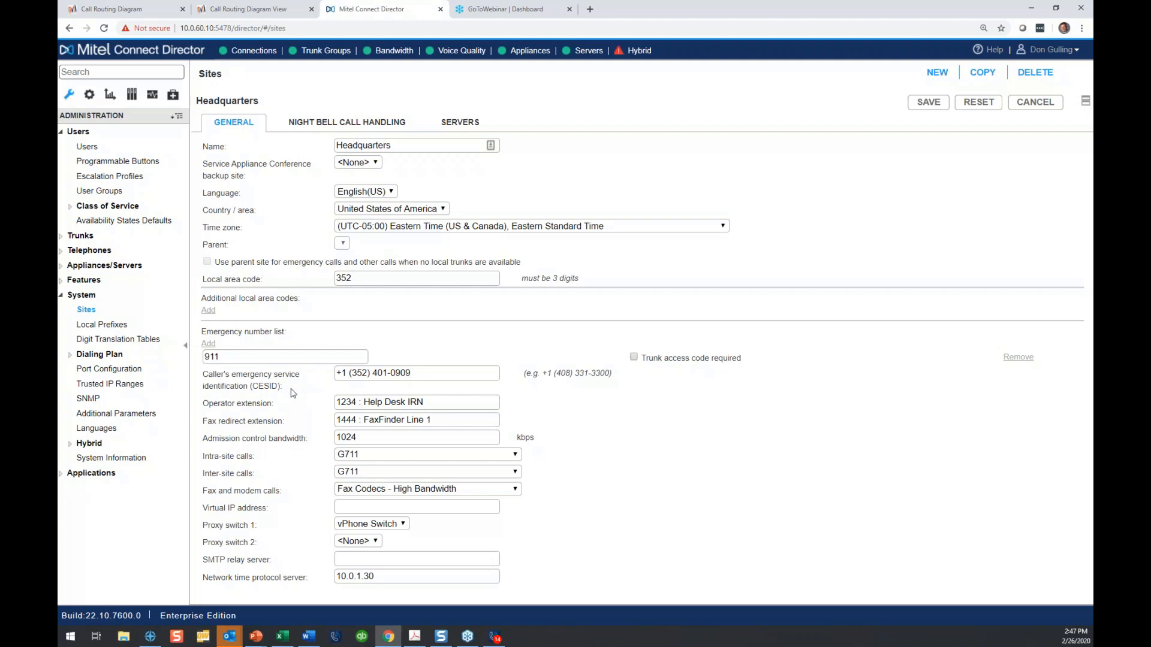
double_click(427, 375)
left_click(427, 375)
left_click_drag(458, 373, 334, 373)
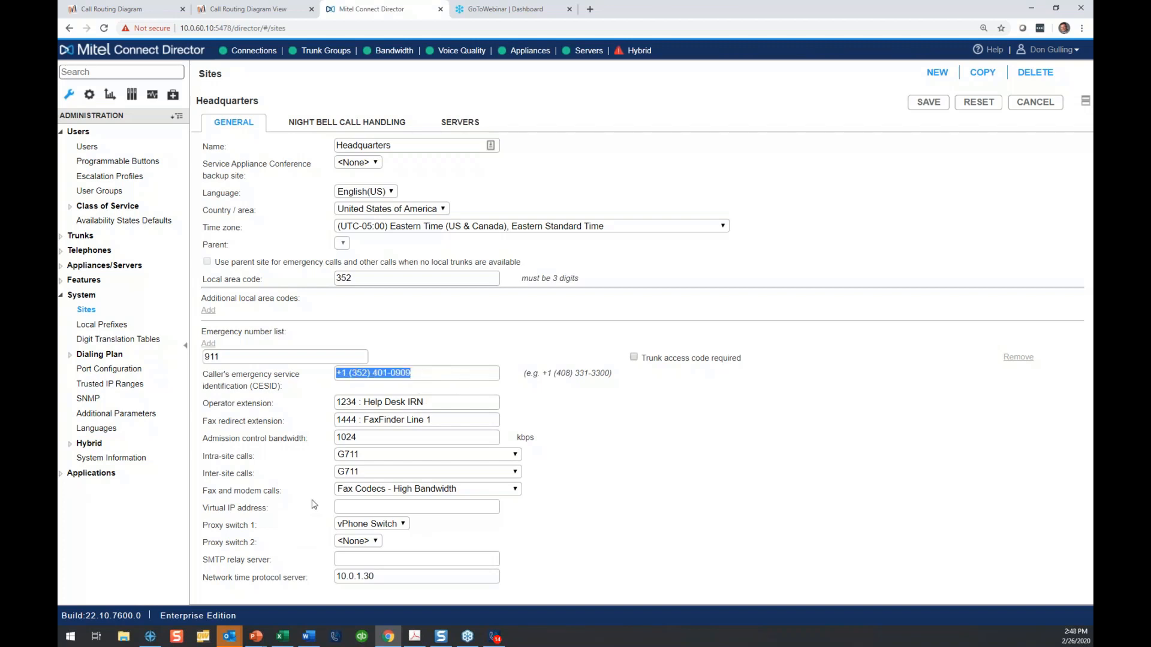
left_click(629, 505)
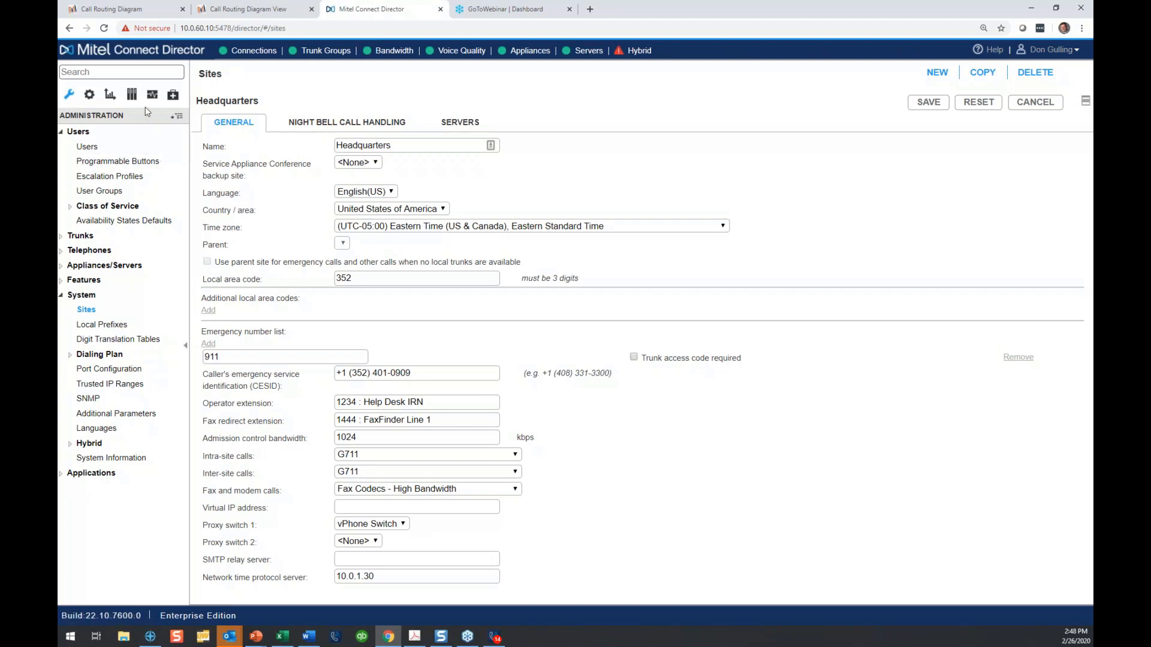
Open the Call Details reporting page and choose User Activity Detail Report as the report type.
left_click(109, 96)
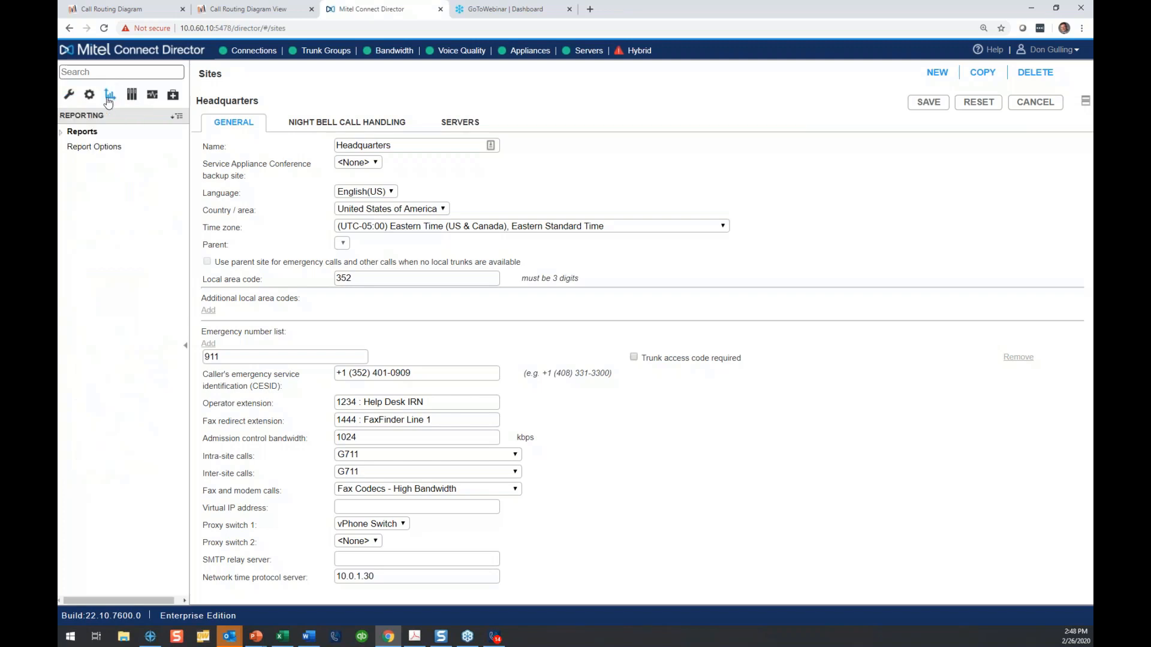
left_click(89, 134)
left_click(92, 147)
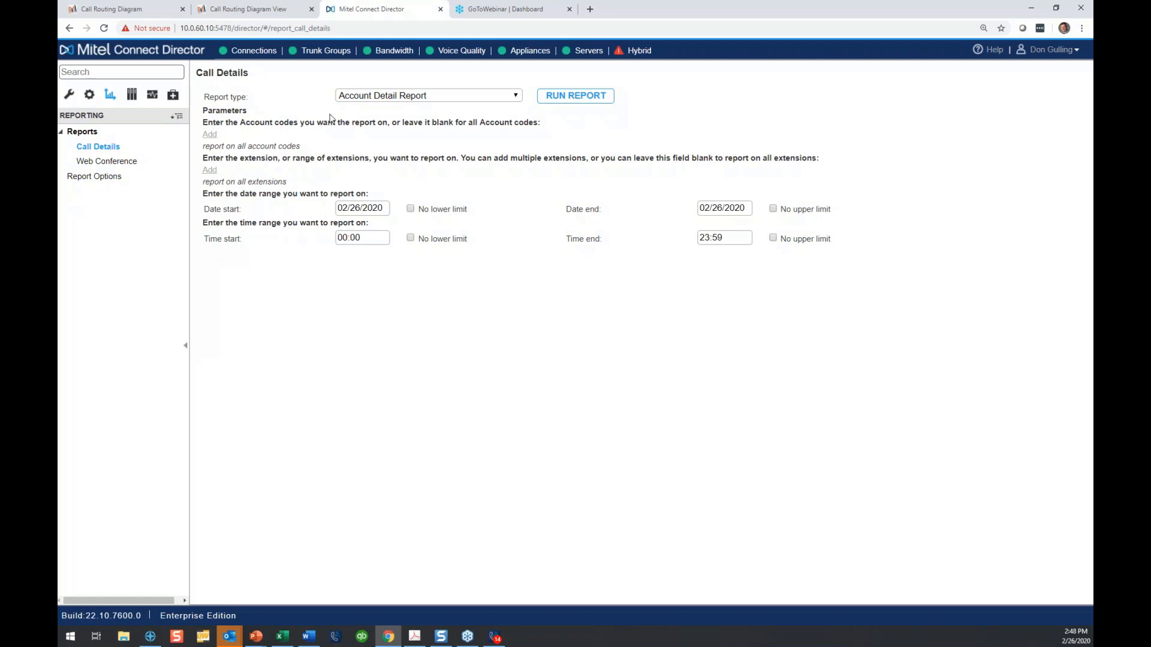
left_click(433, 98)
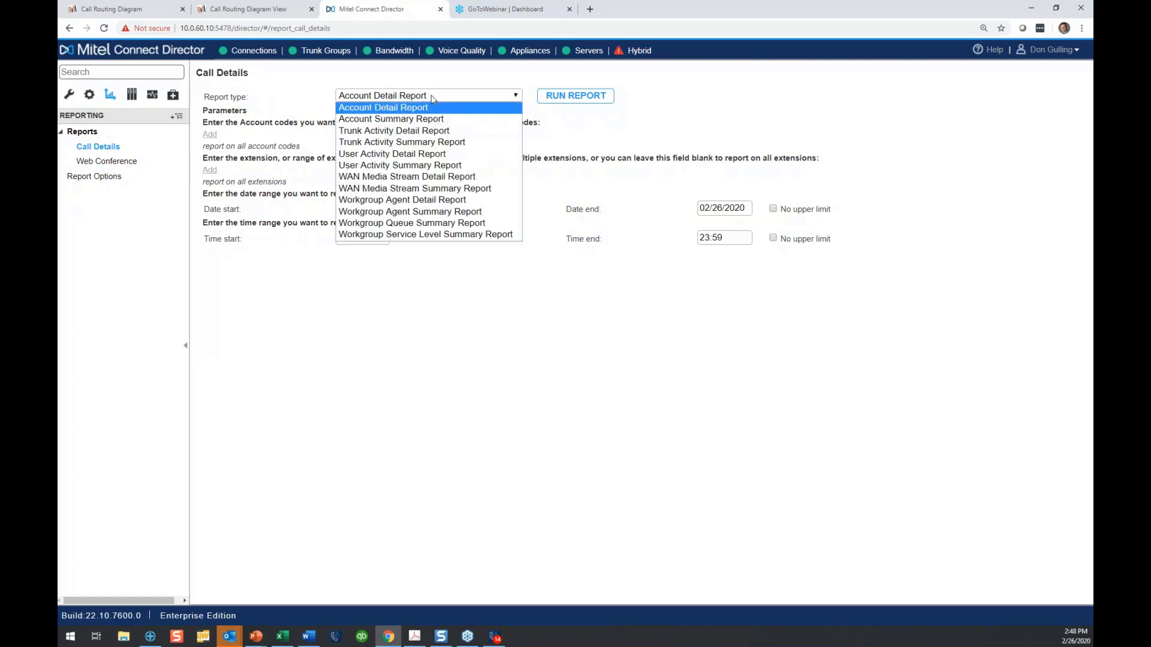
left_click(433, 154)
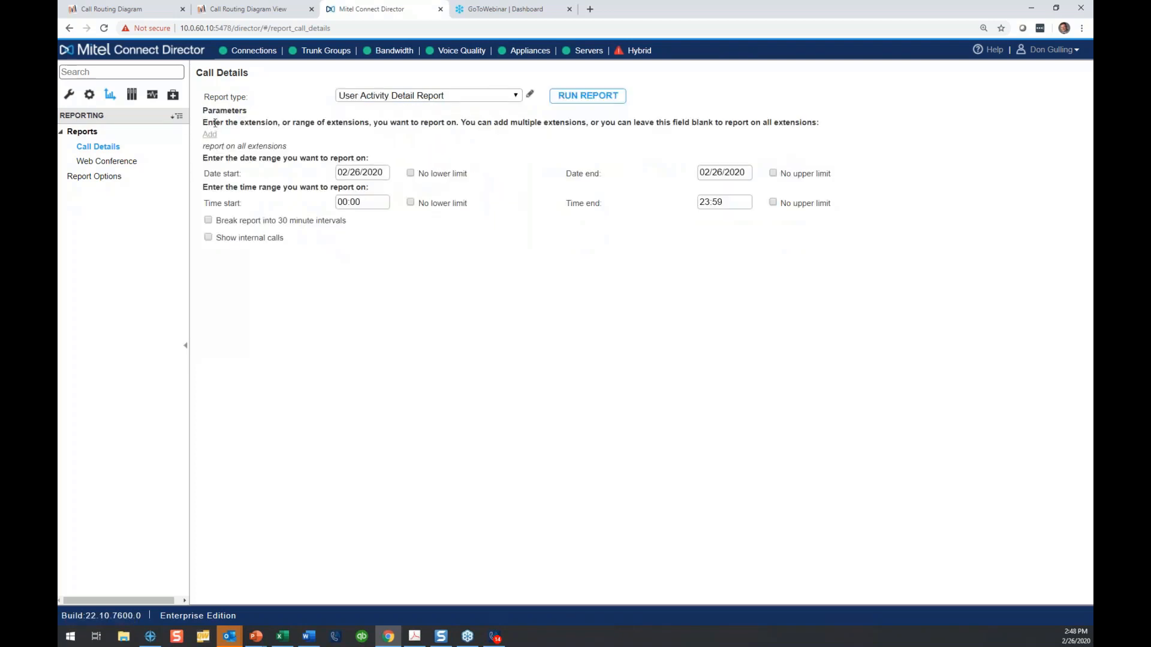
Add an extension range to the User Activity Detail Report, starting at 1450 and ending at 1450.
left_click_drag(214, 123, 465, 126)
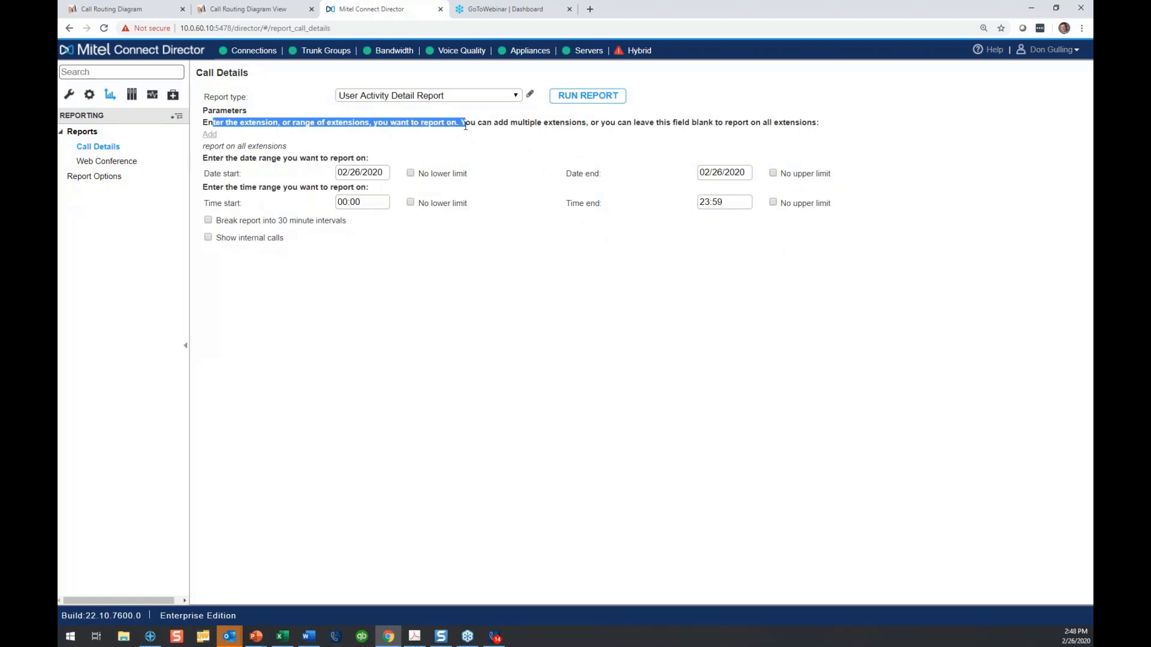
left_click(210, 135)
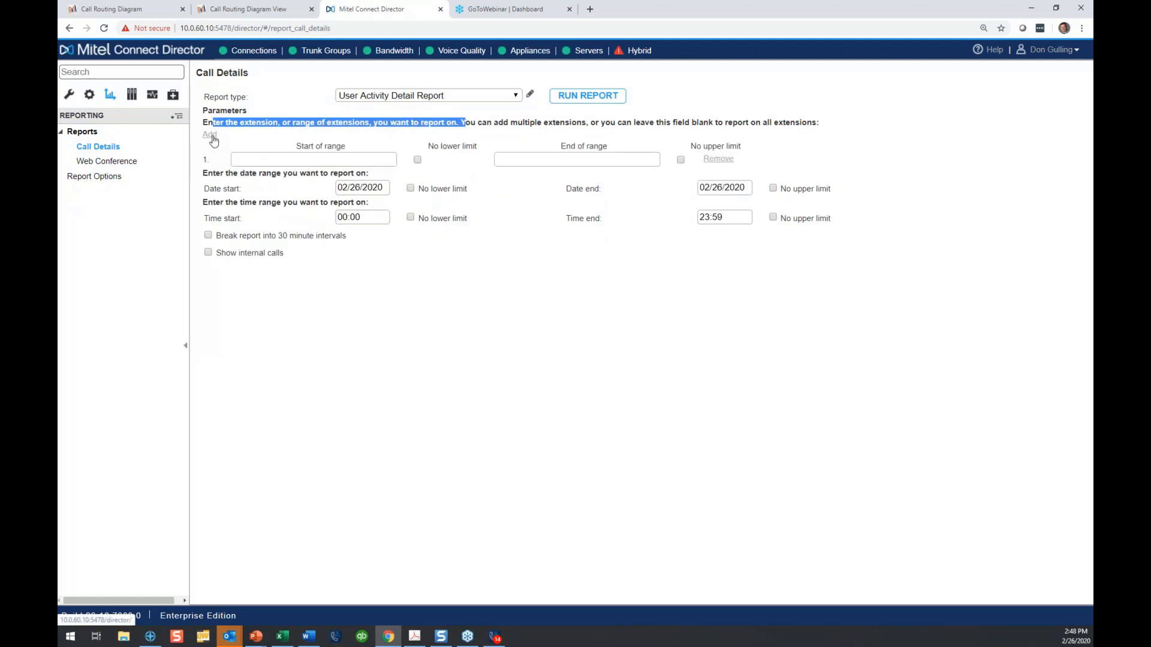
left_click(290, 155)
type("1450")
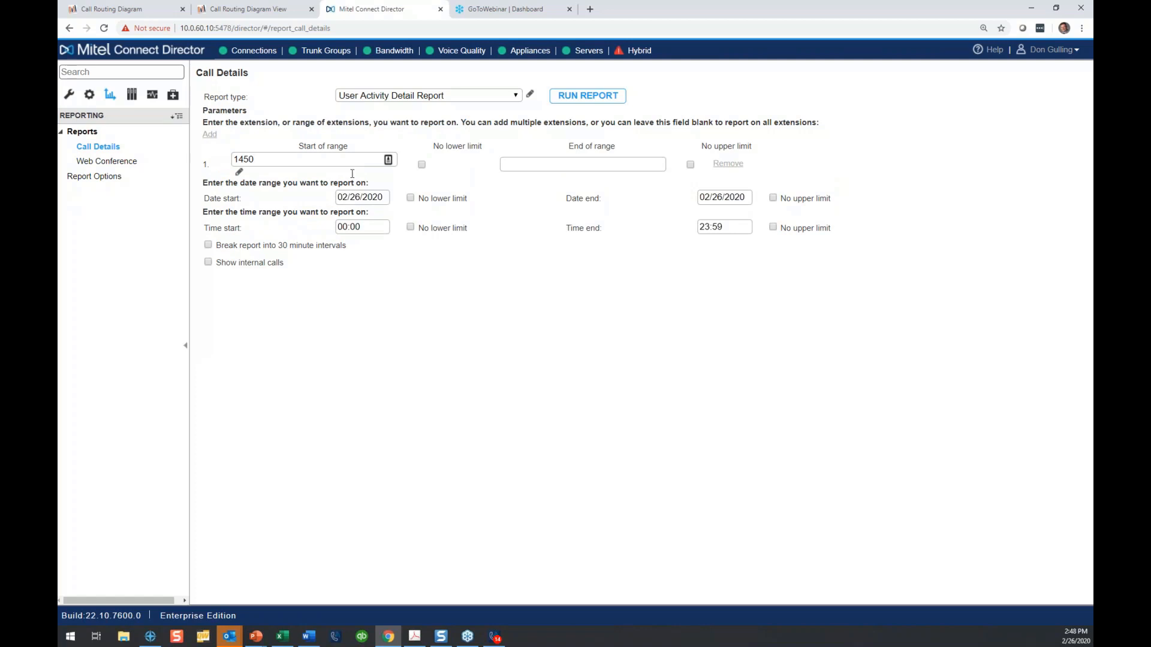
left_click(546, 165)
type("1")
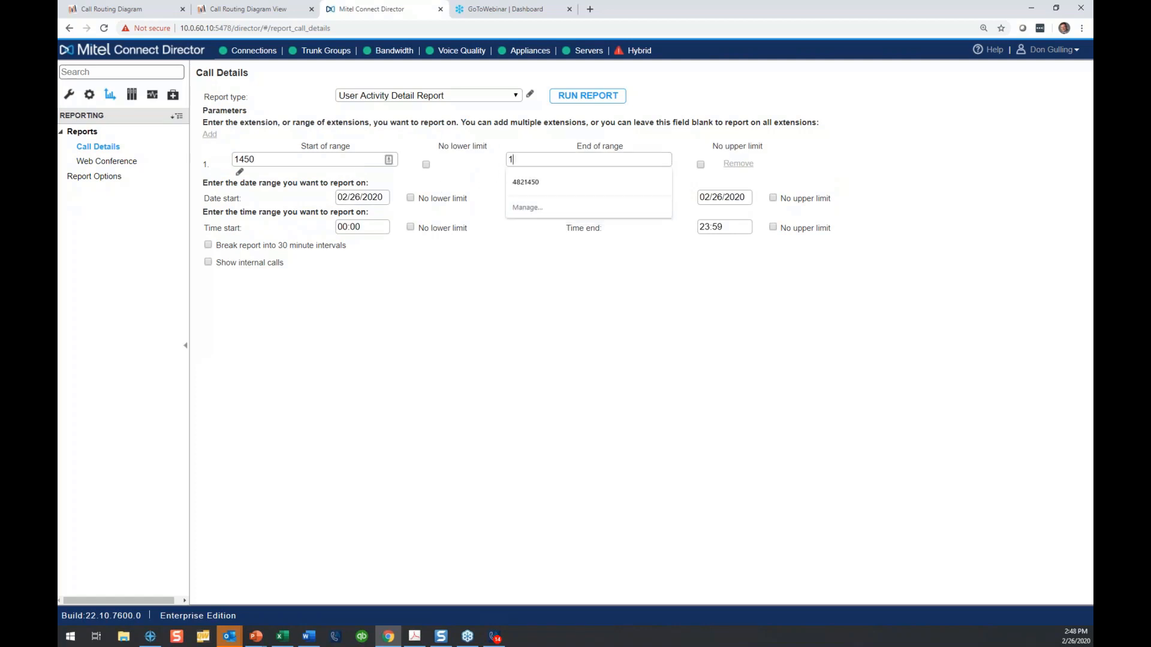
type("450")
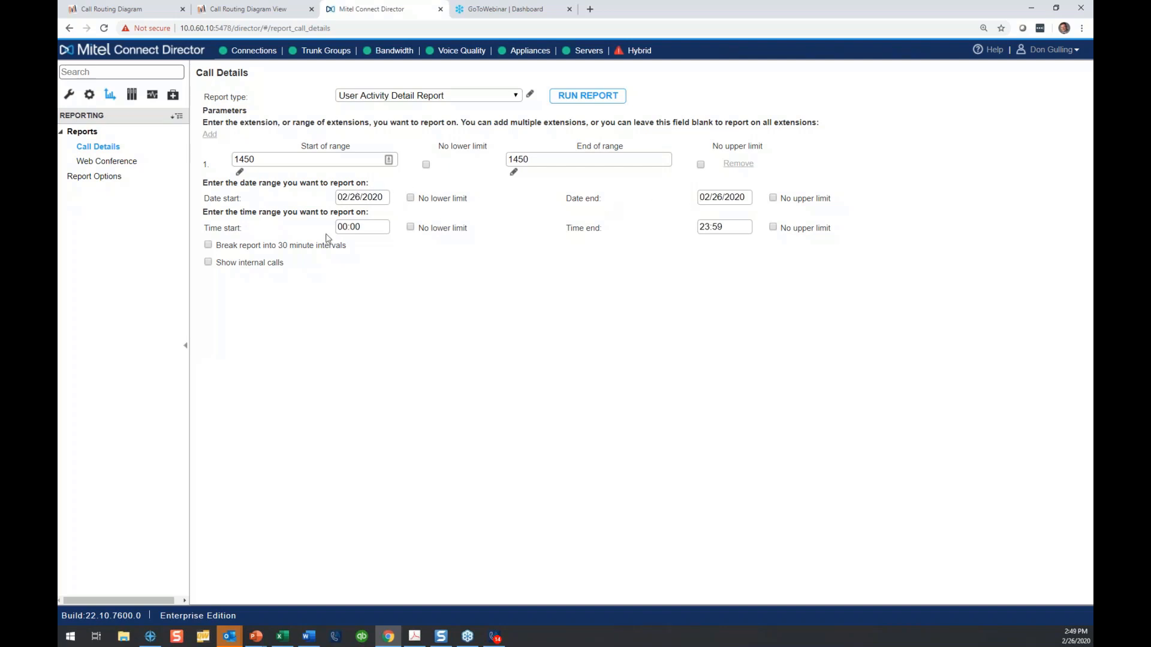
Include internal calls, run the User Activity Detail Report, and close it after reviewing the listed calls.
left_click(209, 263)
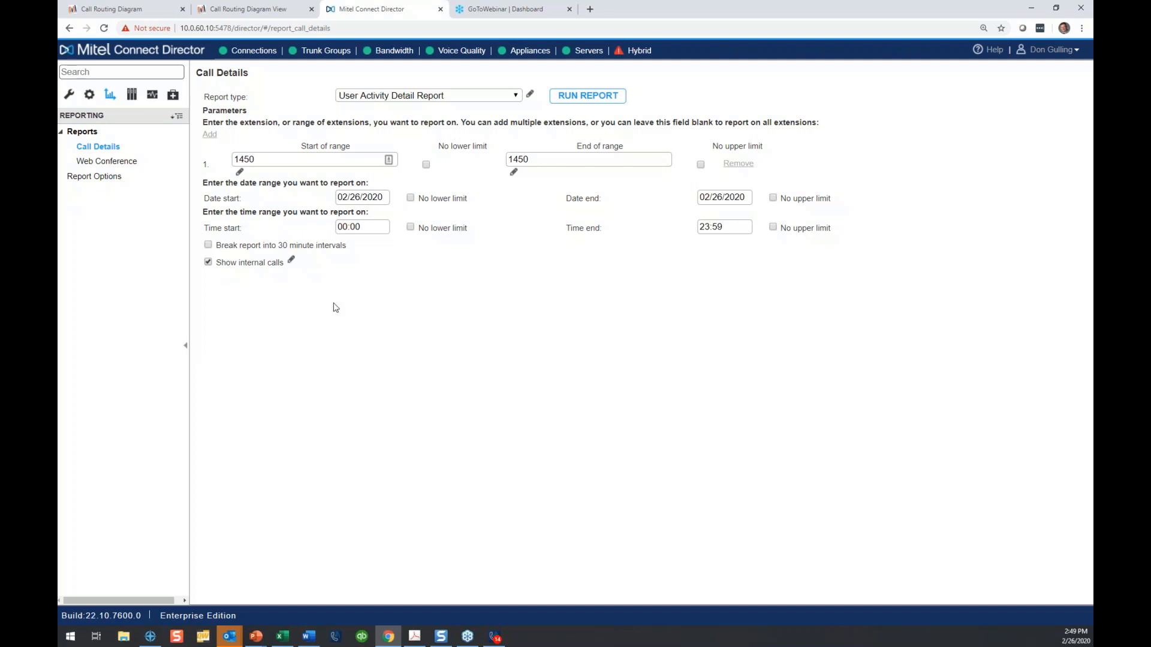
left_click(587, 96)
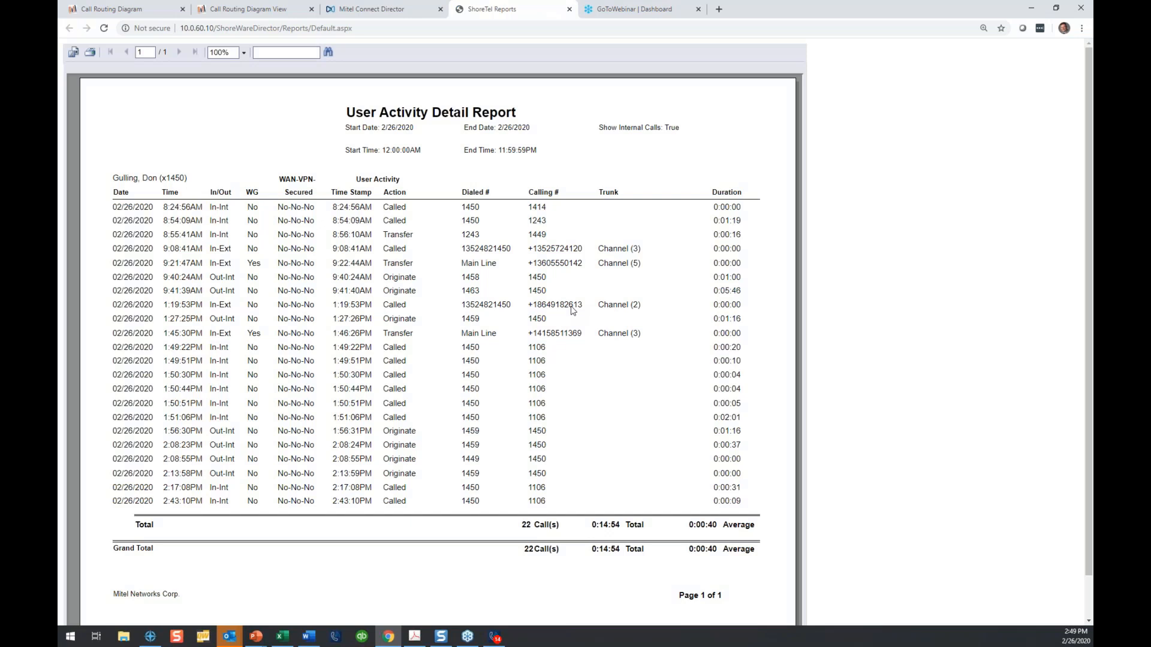
scroll(573, 311, "down", 1)
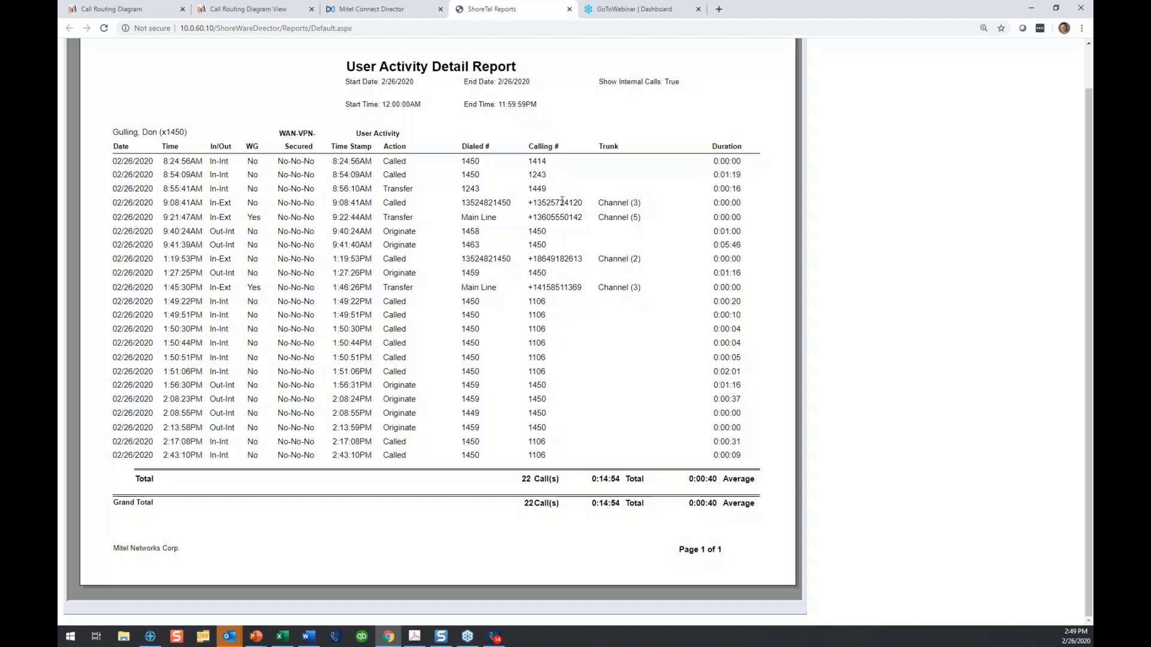
left_click(569, 9)
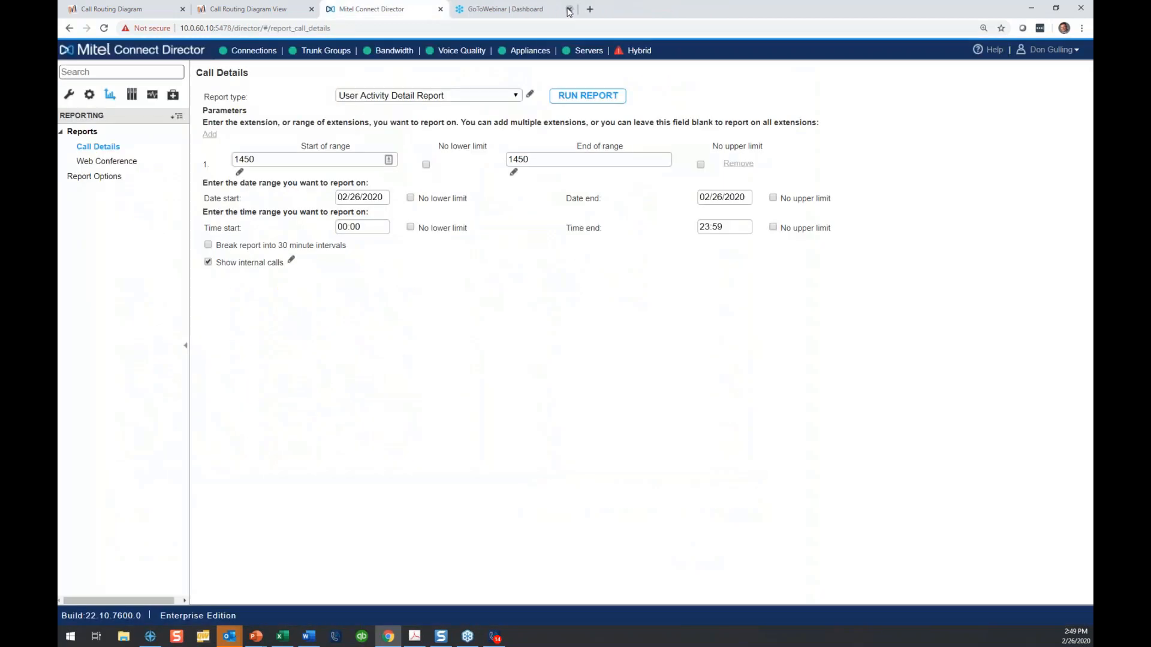
Change the report type to Trunk Activity Detail Report and run it for 02/26/2020.
left_click(486, 96)
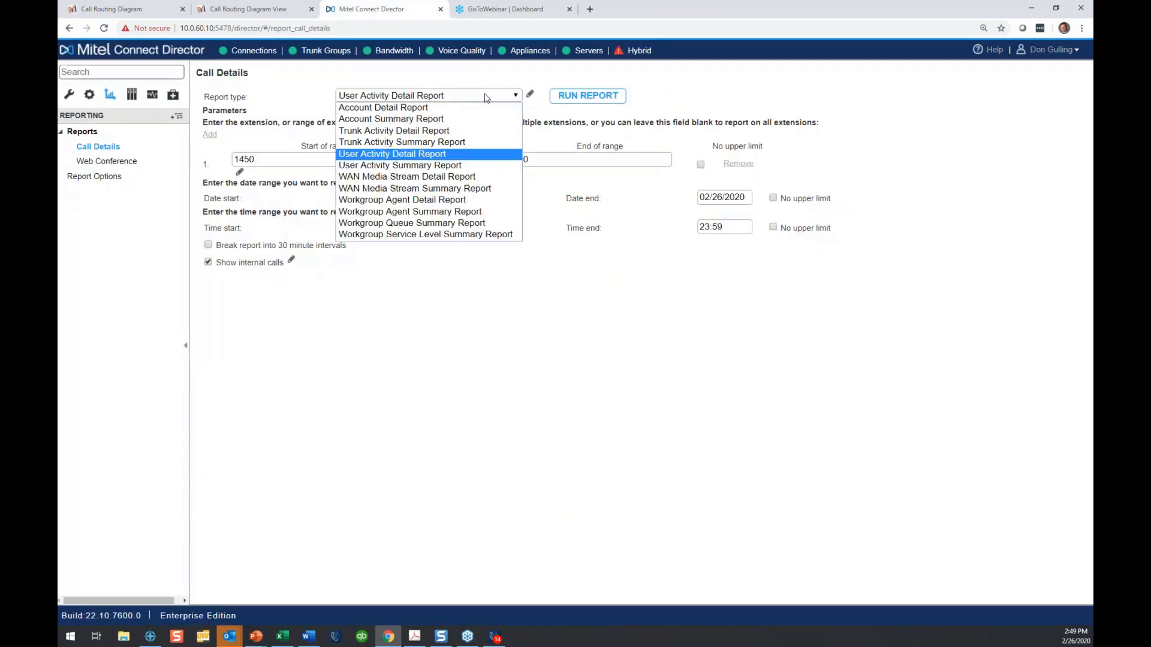
left_click(449, 131)
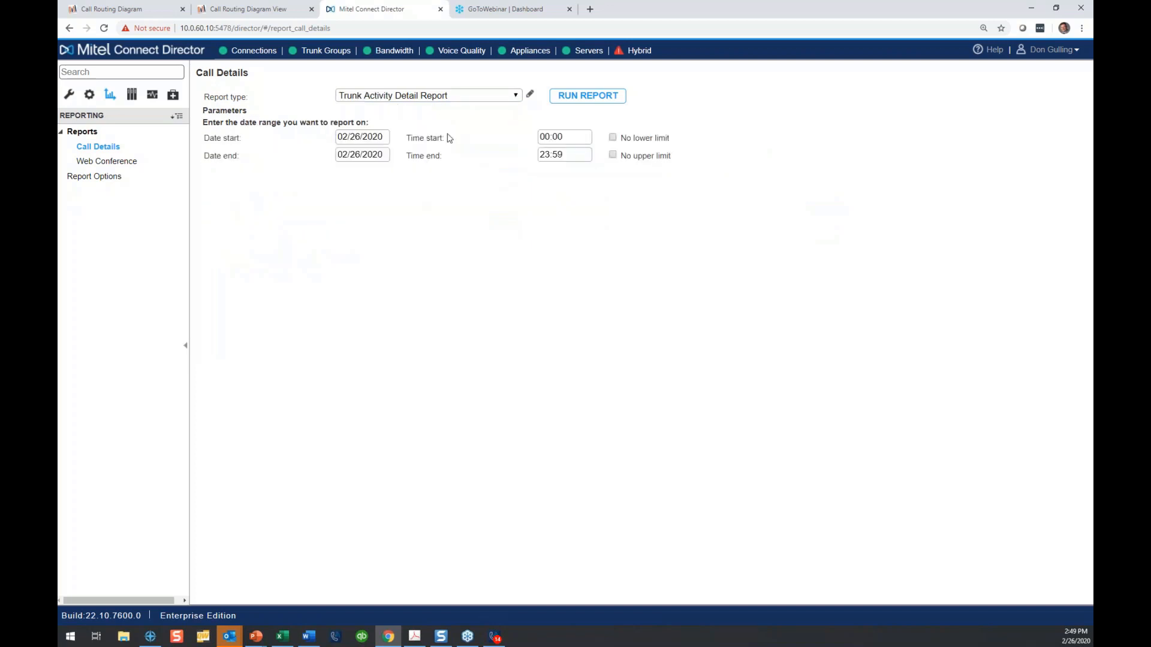
left_click(579, 99)
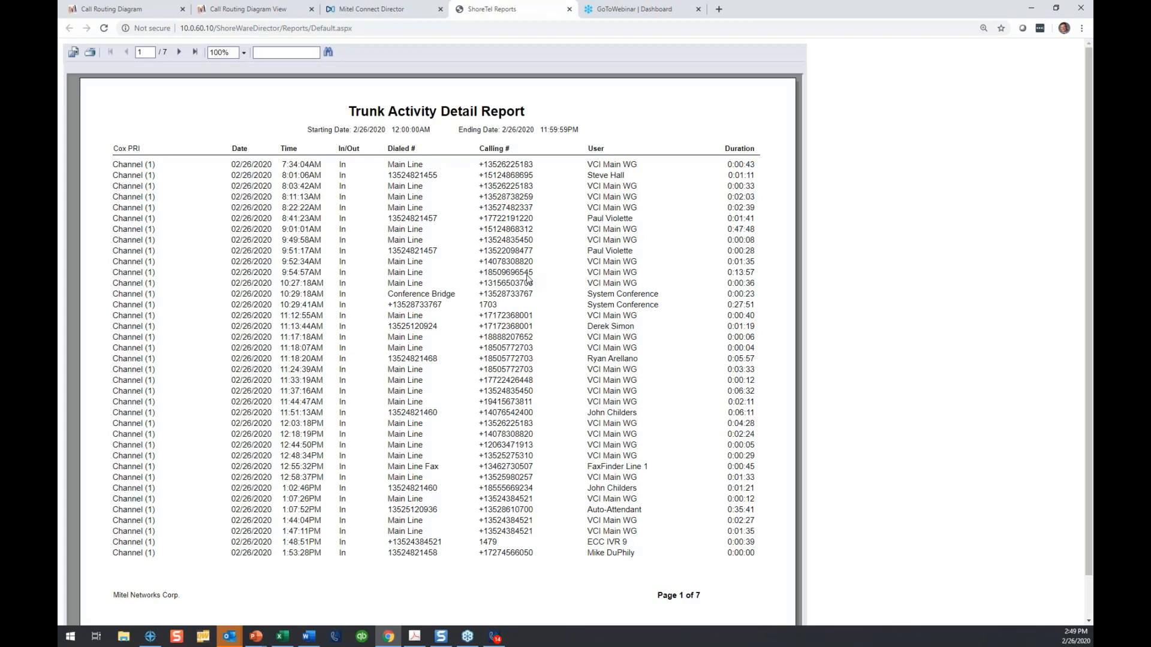
Page through the Trunk Activity Detail Report to its last page.
left_click(179, 52)
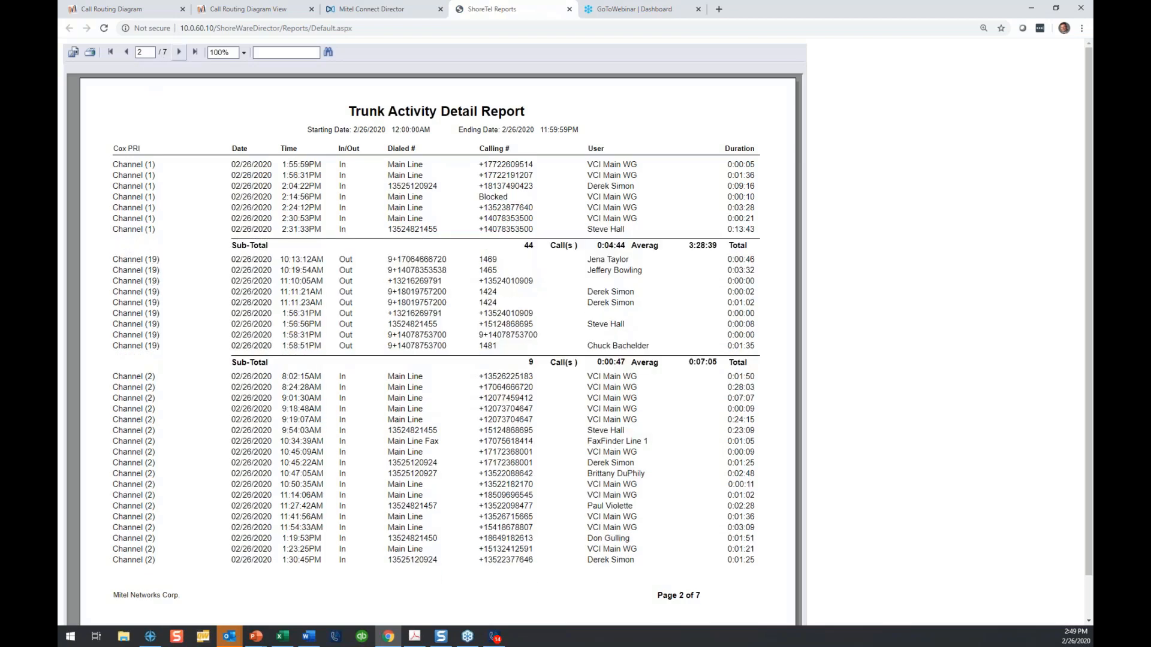
left_click(178, 52)
left_click(179, 52)
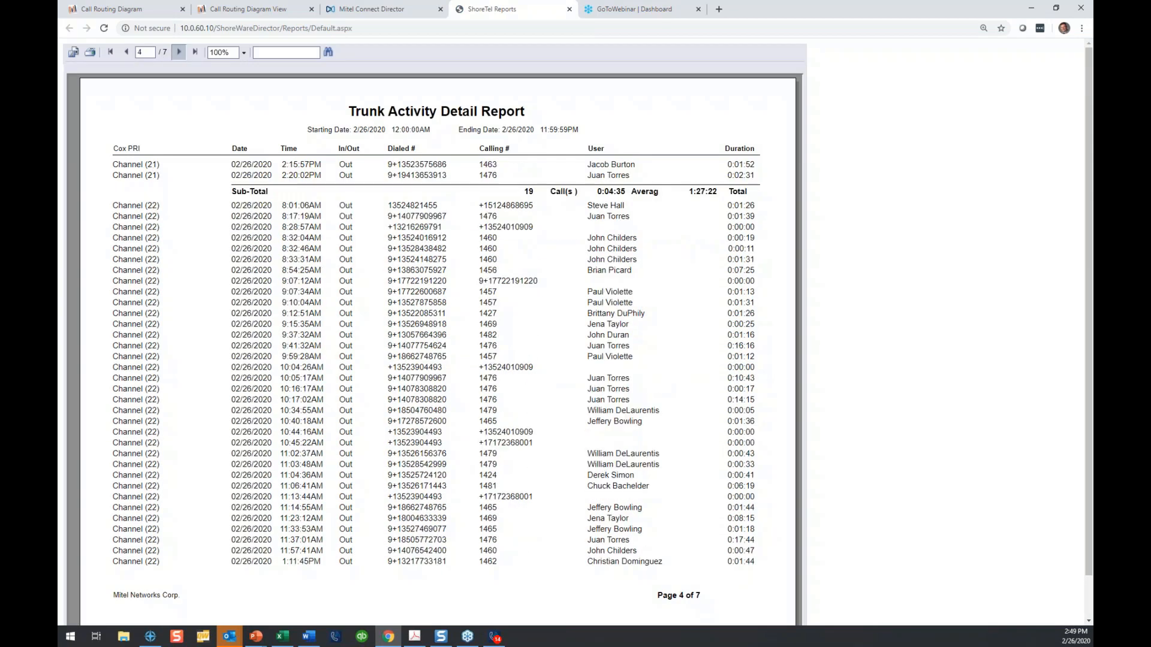
left_click(179, 53)
left_click(179, 53)
left_click(179, 52)
Export all pages of the trunk report as Microsoft Excel (97-2003) Data-Only and open the downloaded file in Excel.
left_click(73, 53)
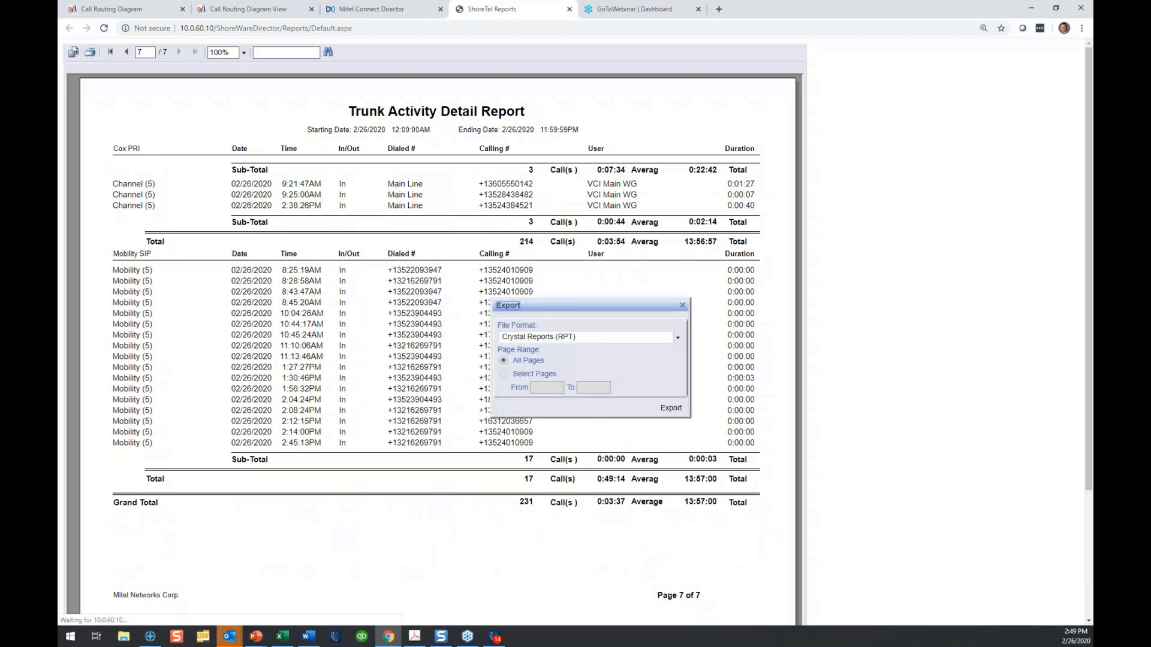
left_click(557, 338)
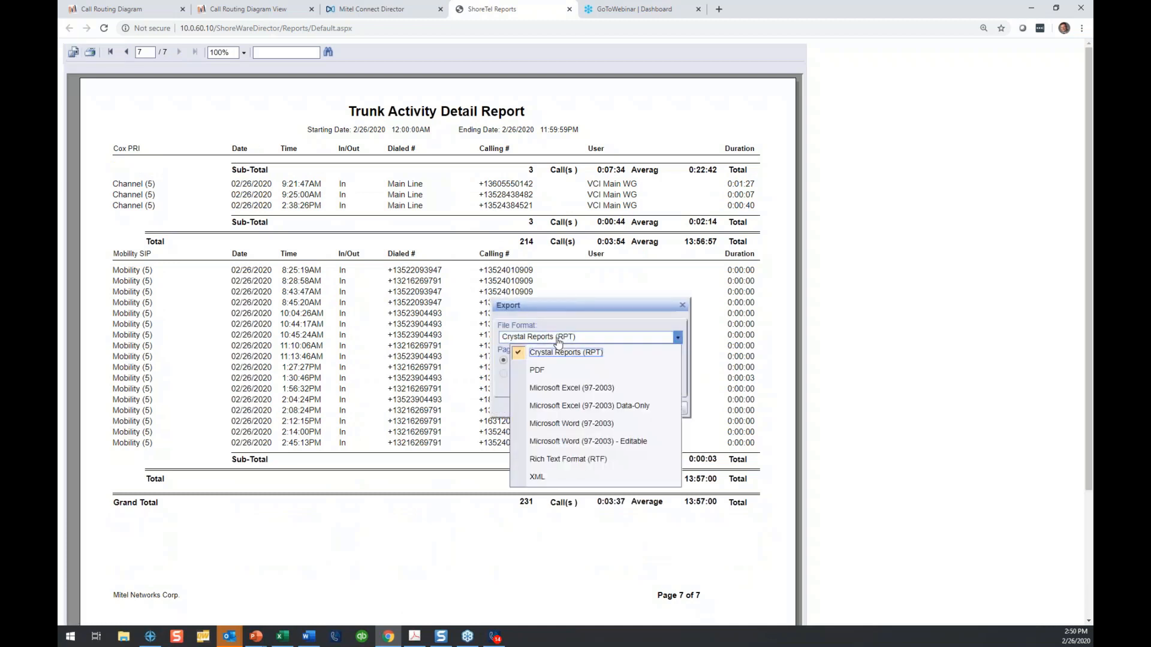
left_click(632, 407)
left_click(669, 409)
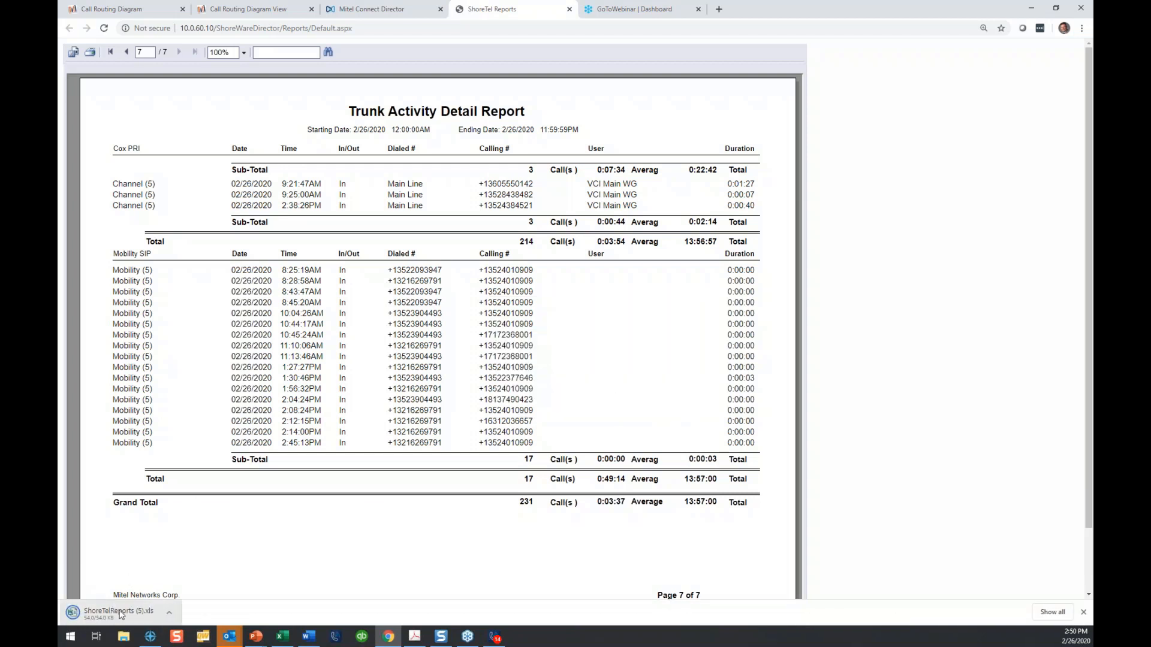
left_click(119, 615)
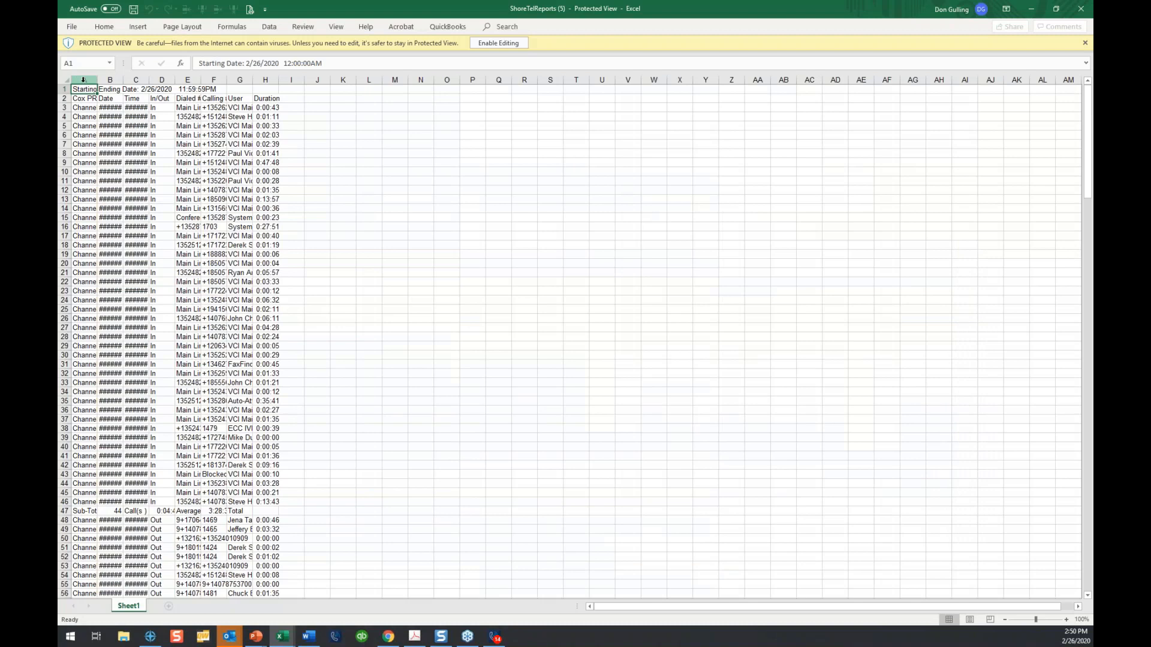
Try to AutoFit columns A to H in the exported report, and enable editing for the workbook.
left_click(83, 79)
left_click(275, 79, "shift")
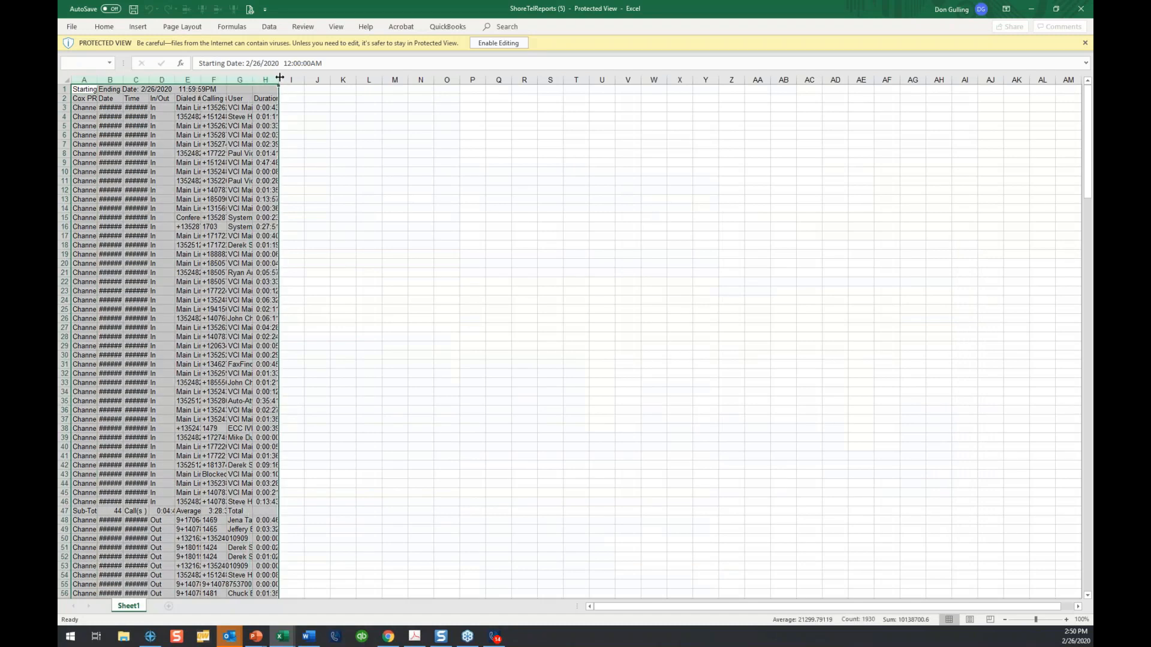
double_click(279, 78)
left_click(498, 43)
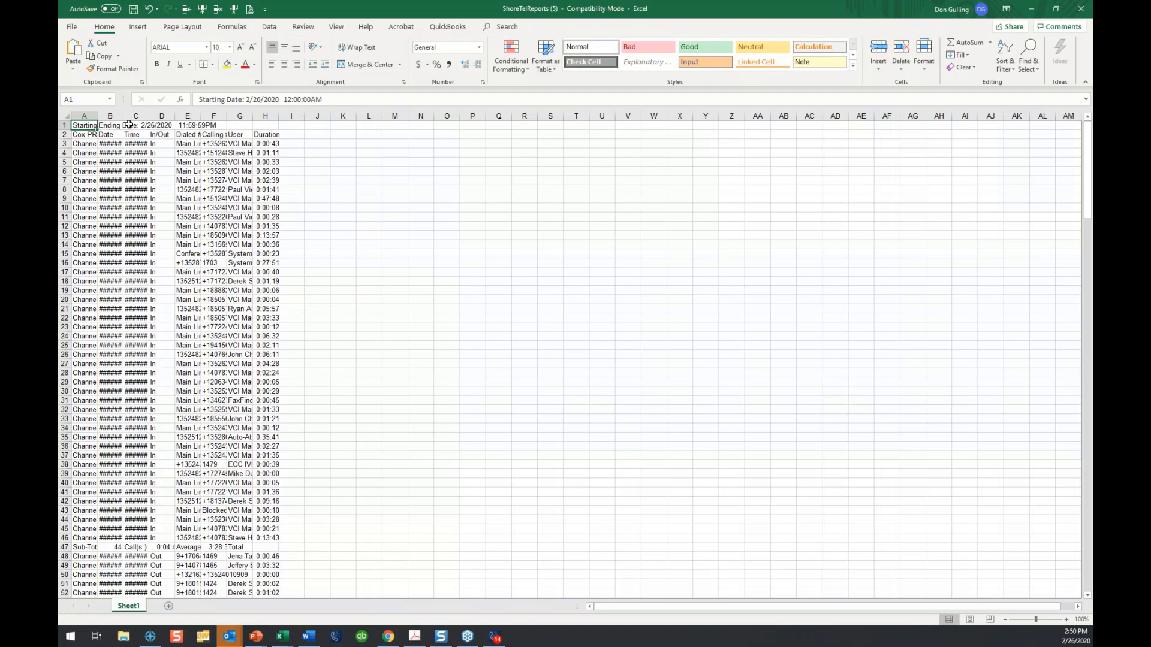
AutoFit columns A to H of the exported trunk report to their contents.
left_click(84, 115)
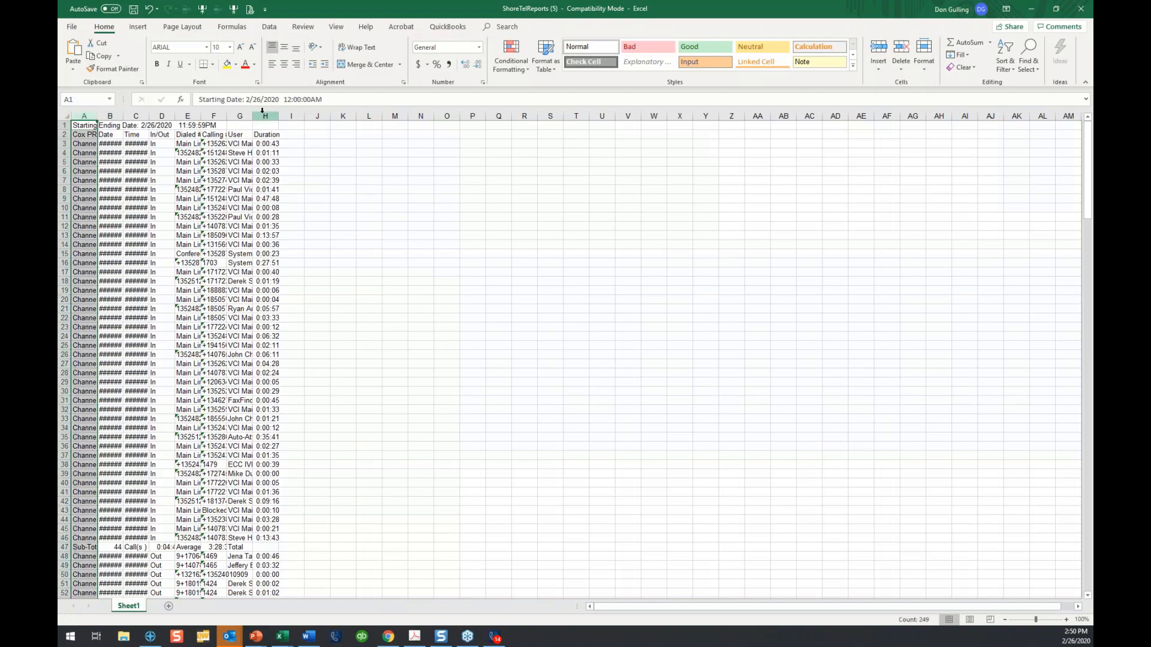
left_click(272, 116, "shift")
double_click(279, 114)
scroll(206, 290, "up", 5, "ctrl")
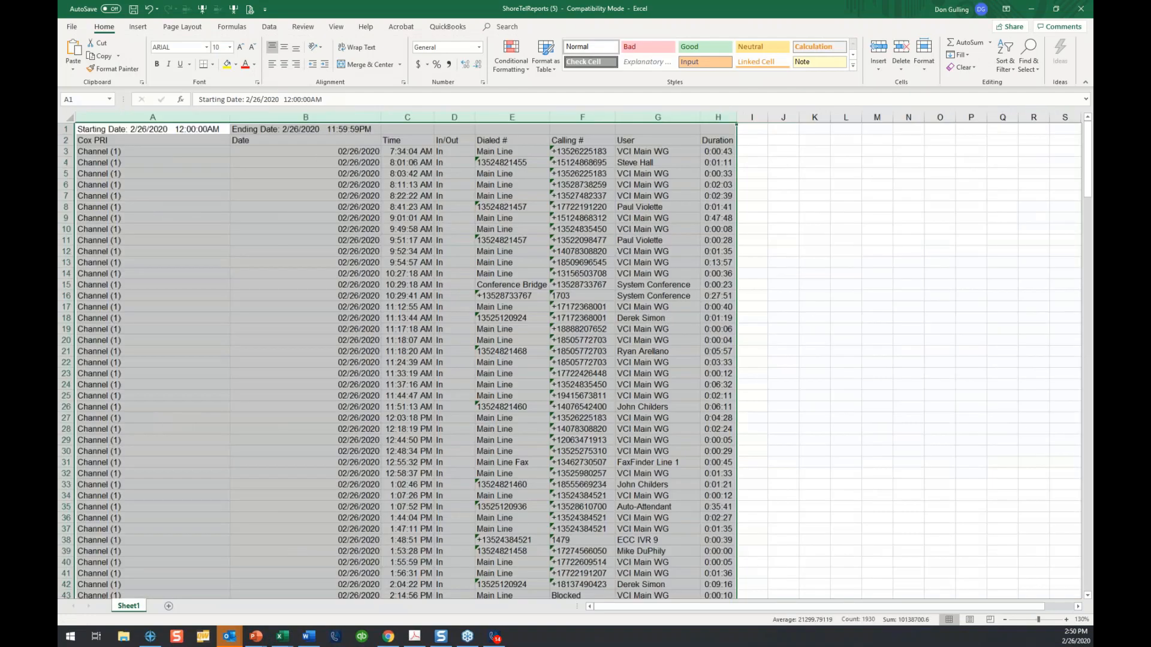
left_click(206, 269)
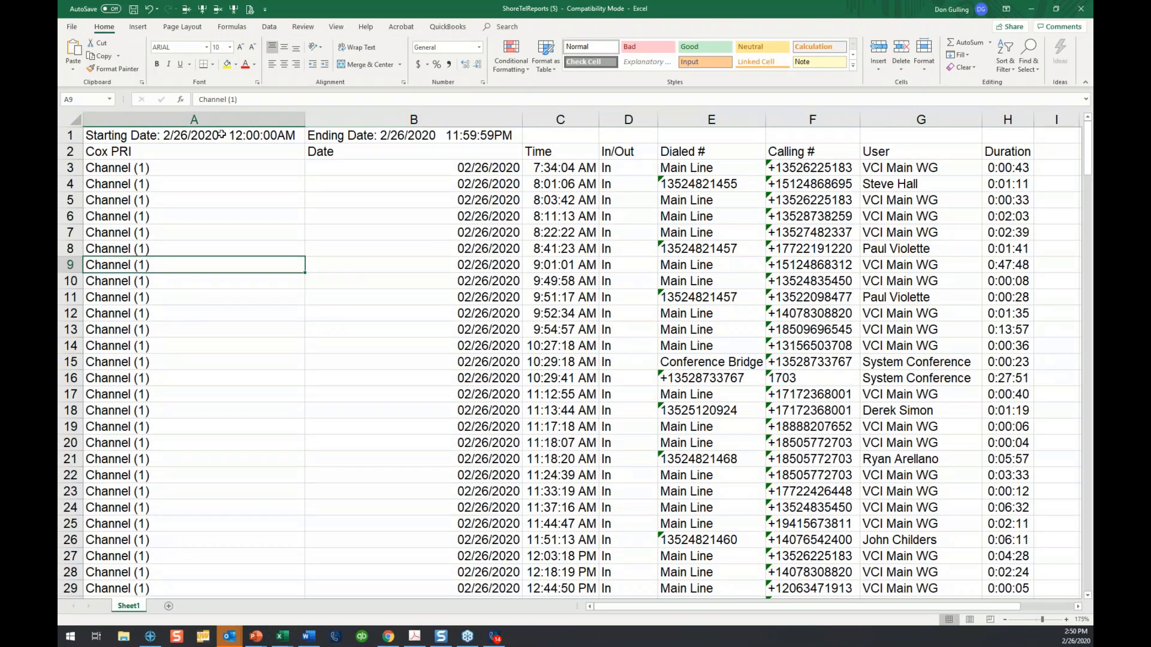
Delete the first row holding the starting and ending dates, and AutoFit columns A and B.
left_click(223, 133)
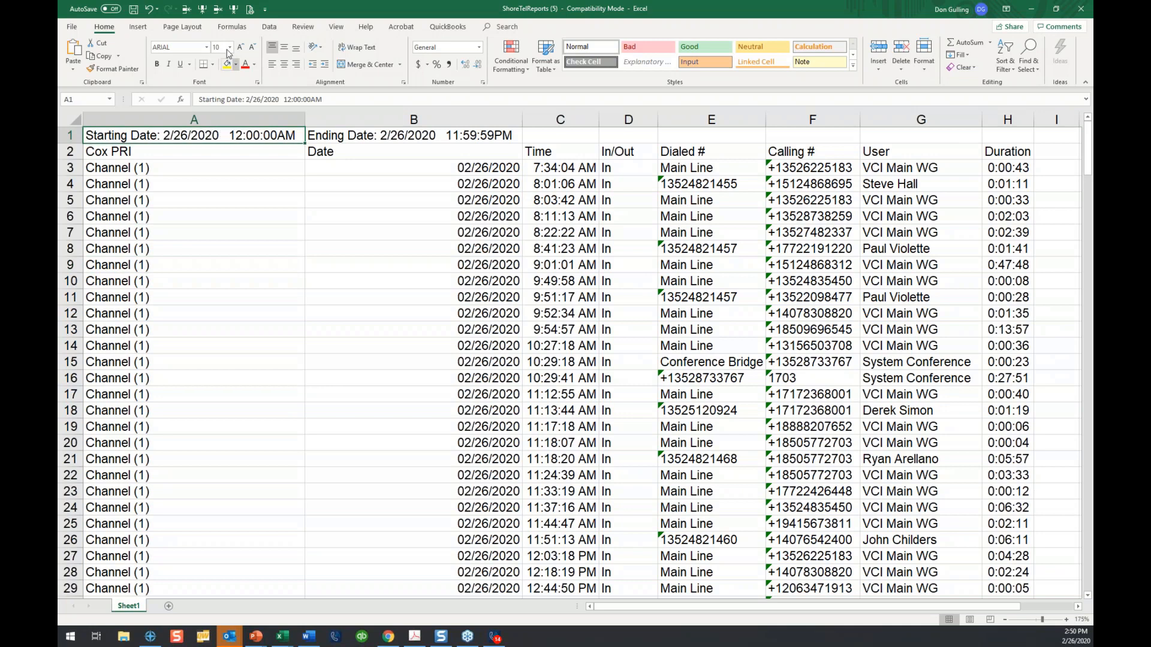
left_click(218, 9)
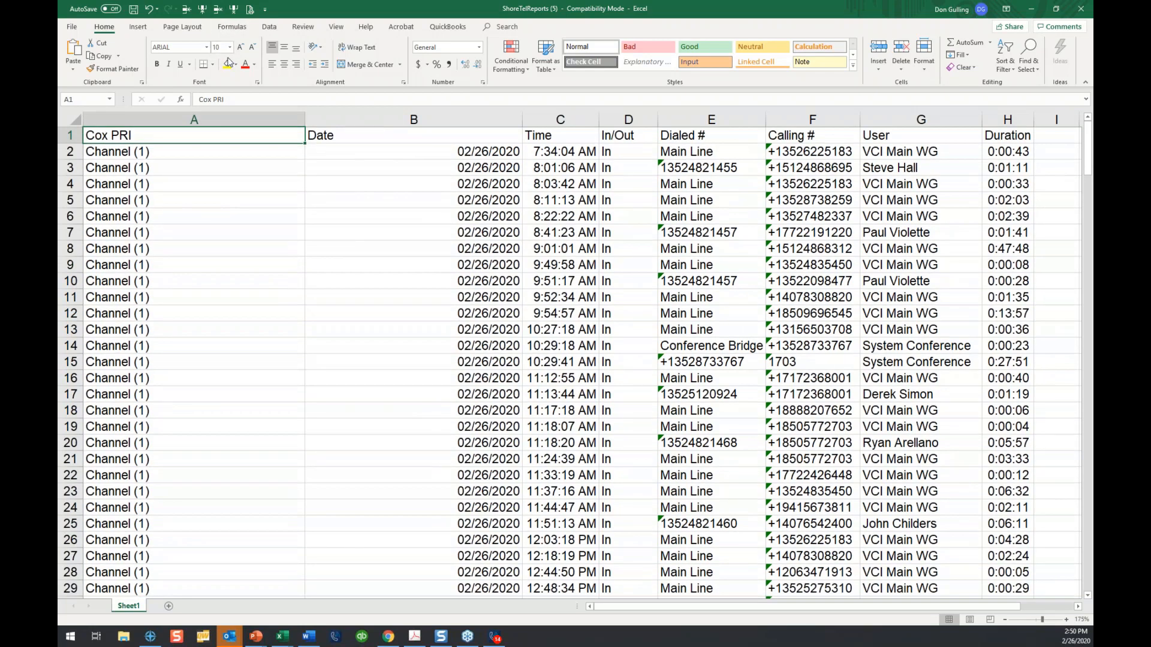
left_click_drag(252, 119, 493, 115)
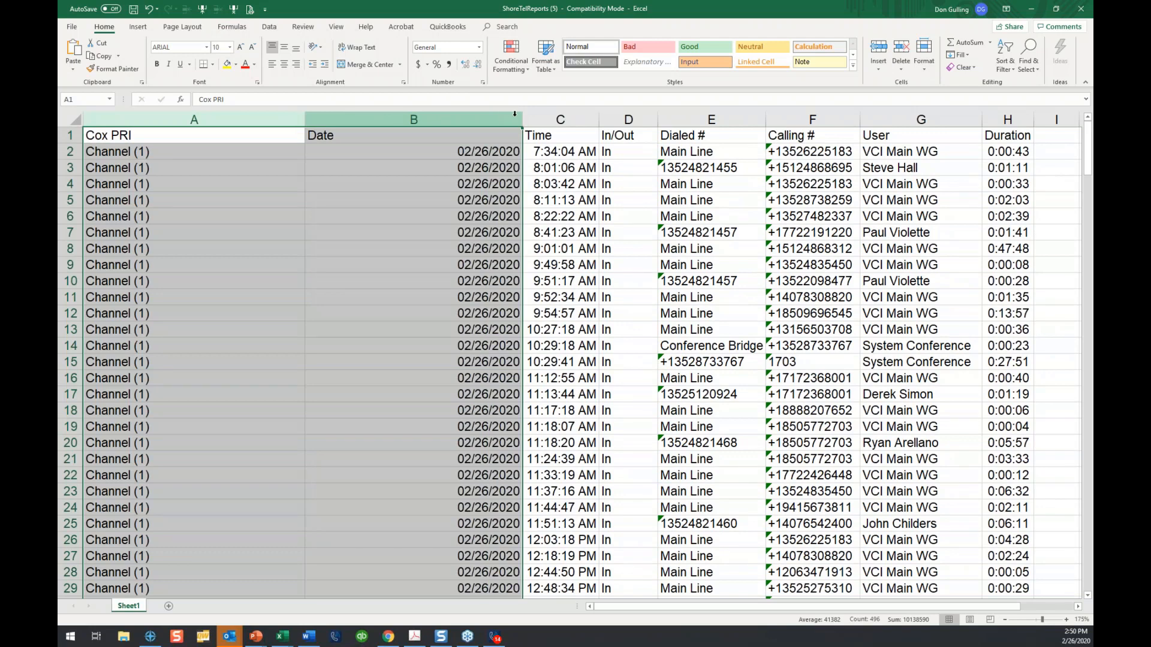
left_click(517, 113)
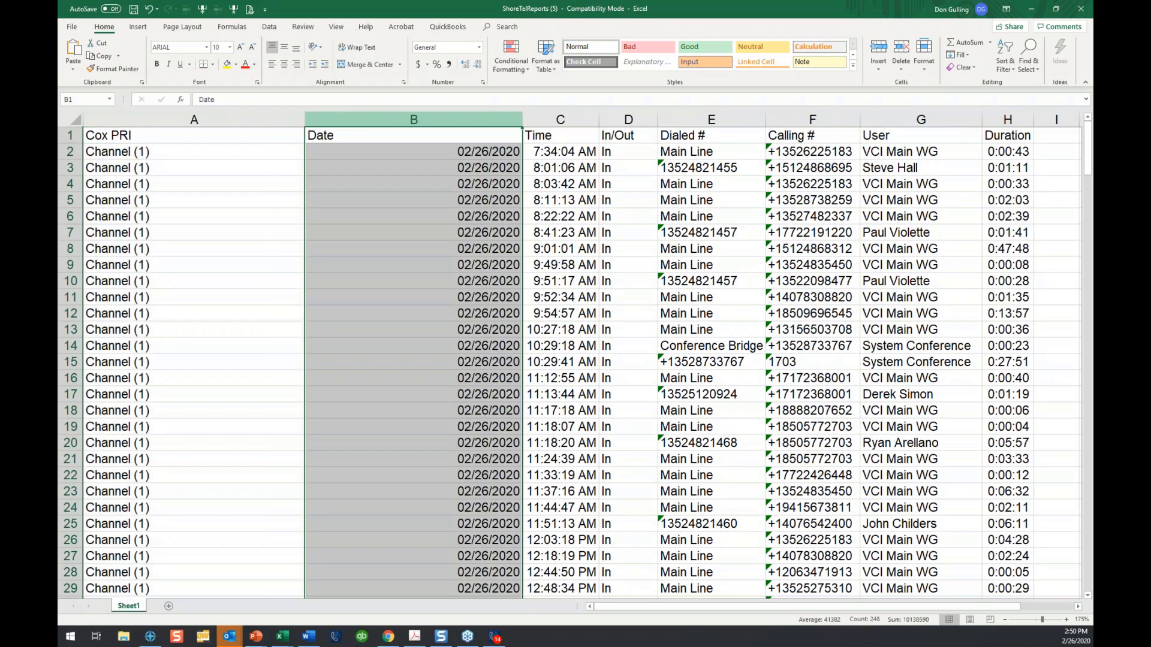
double_click(305, 119)
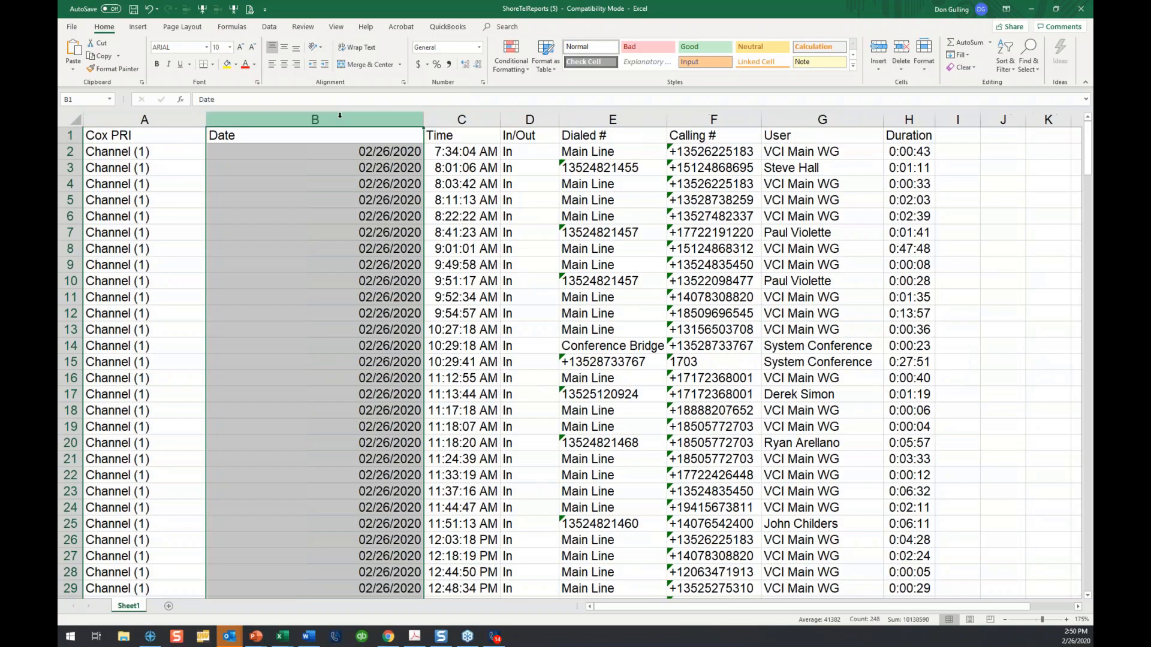
double_click(424, 119)
left_click(377, 142)
Make the header cells from Cox PRI to Duration bold and add filters to them.
left_click_drag(122, 137, 757, 137)
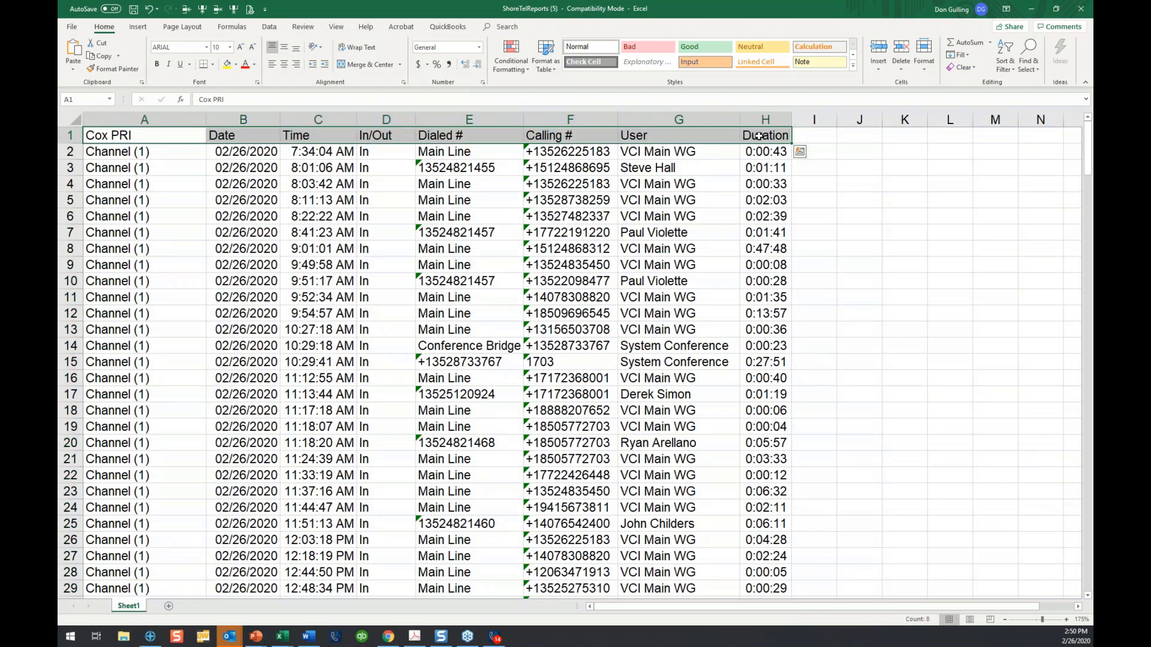
key("ctrl+b")
left_click(141, 137)
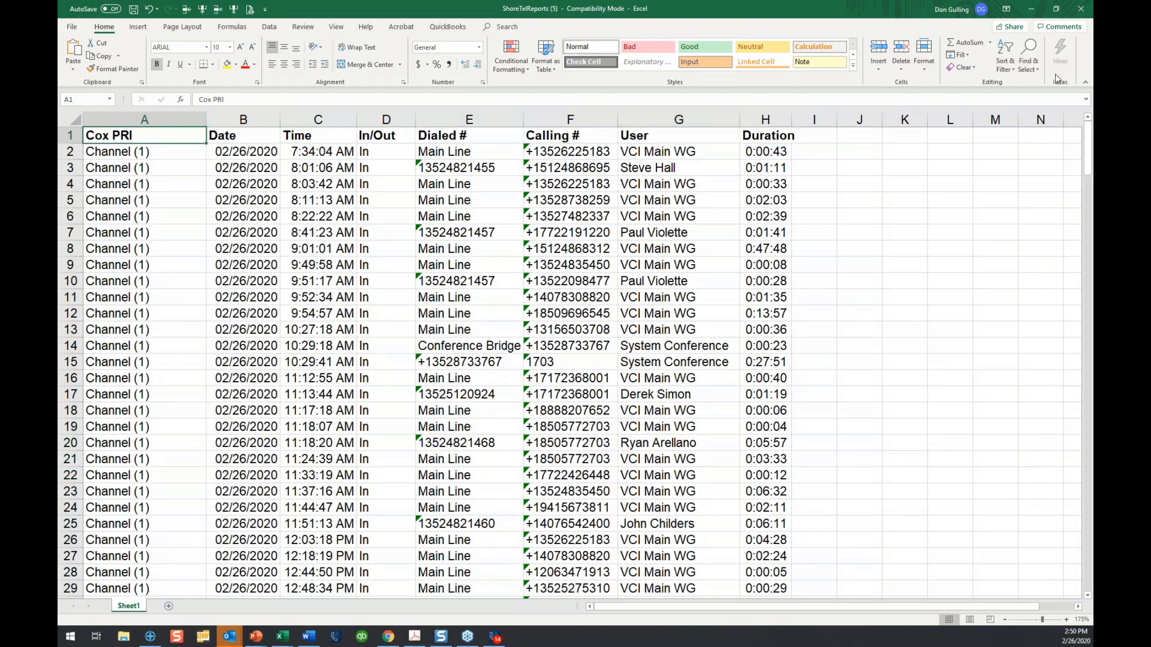
left_click(1029, 55)
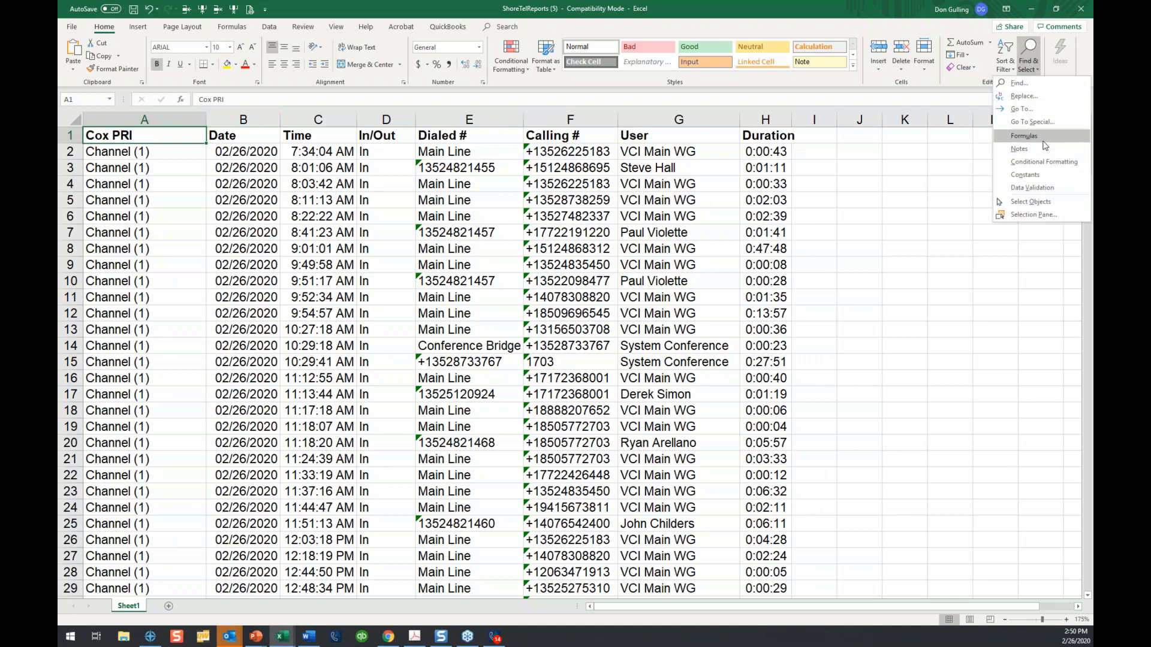
left_click(1005, 57)
left_click(1016, 125)
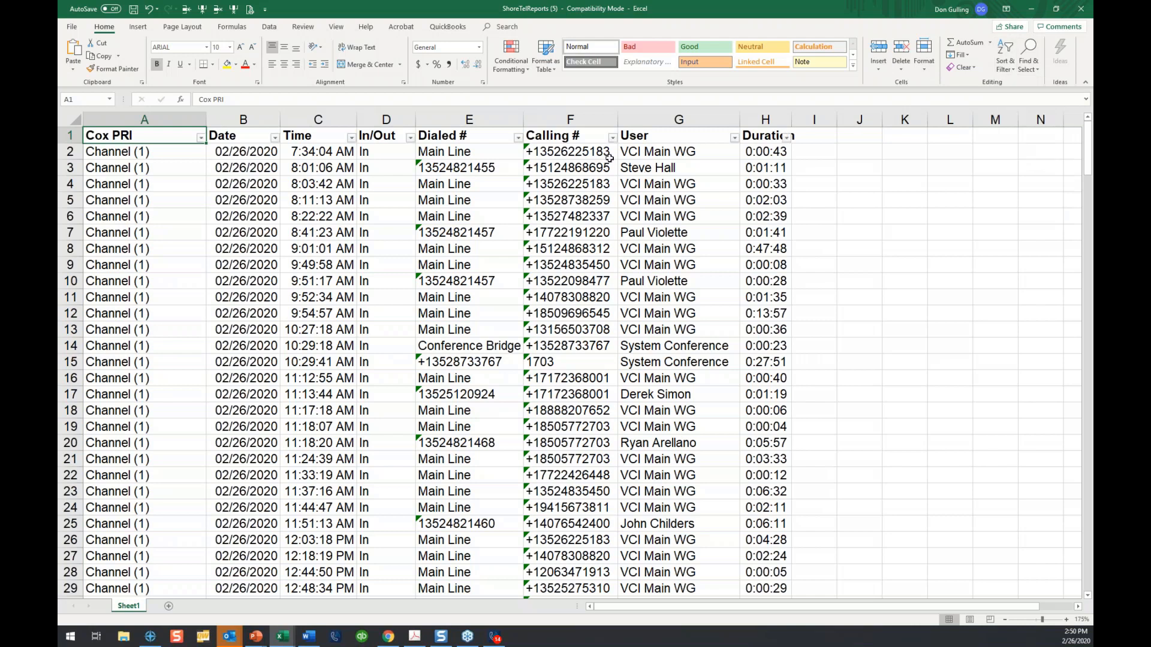
Filter the Dialed # column to values containing 8477, and clear that filter.
left_click(517, 141)
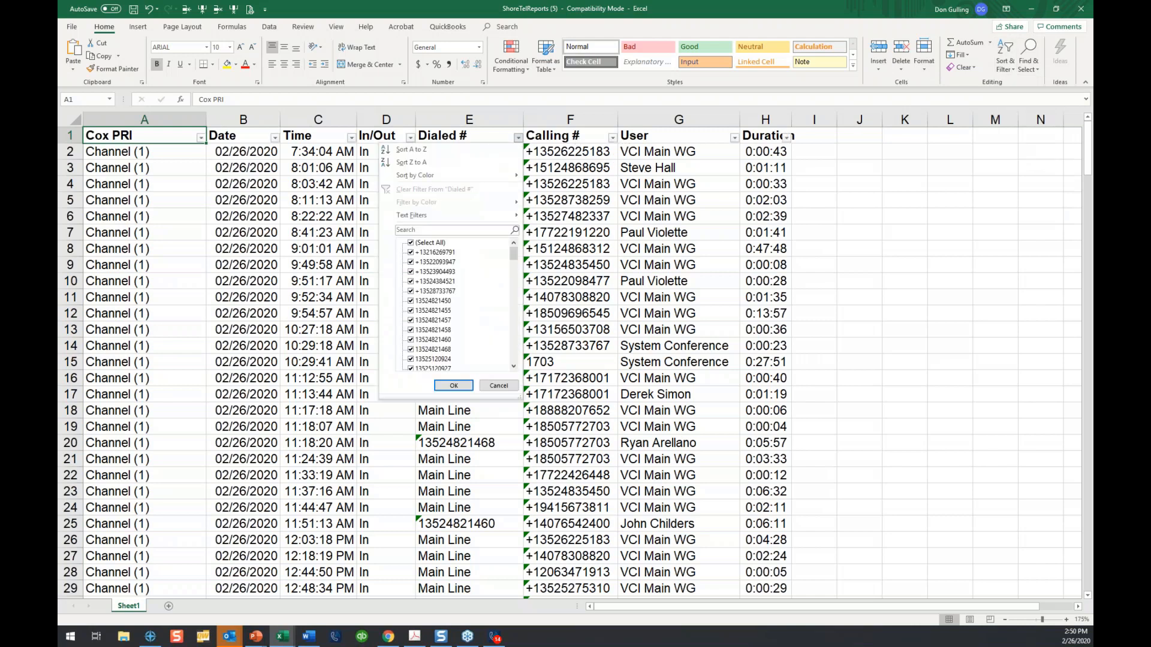
mouse_move(484, 220)
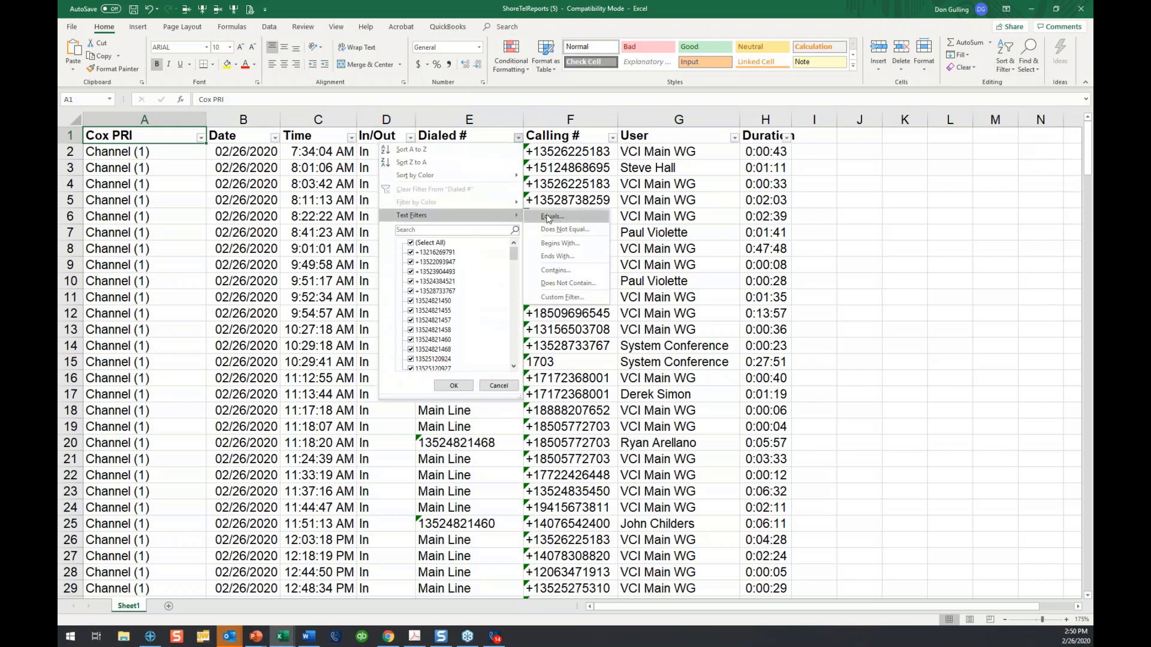
left_click(562, 271)
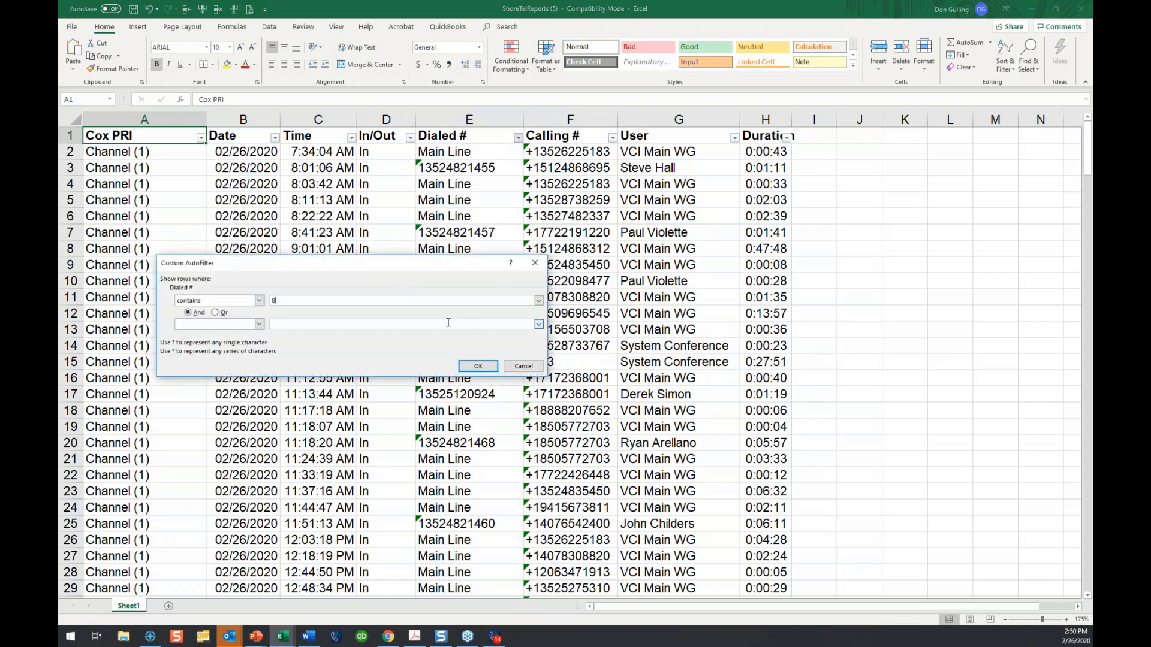
type("8477")
left_click(477, 365)
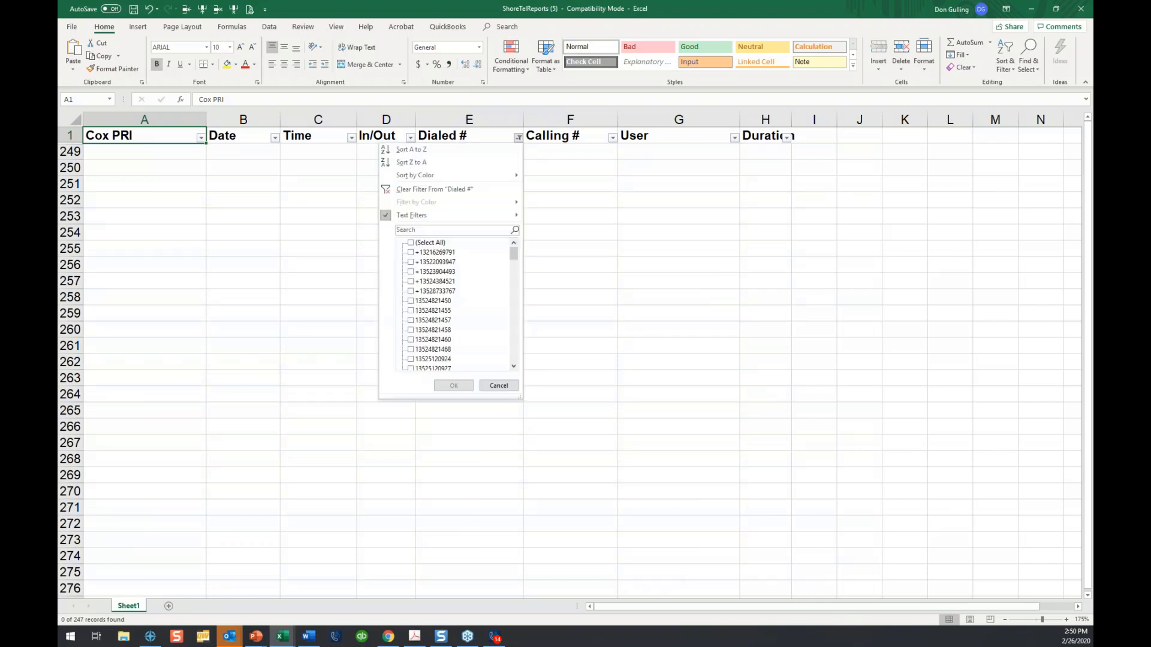
left_click(518, 137)
left_click(473, 188)
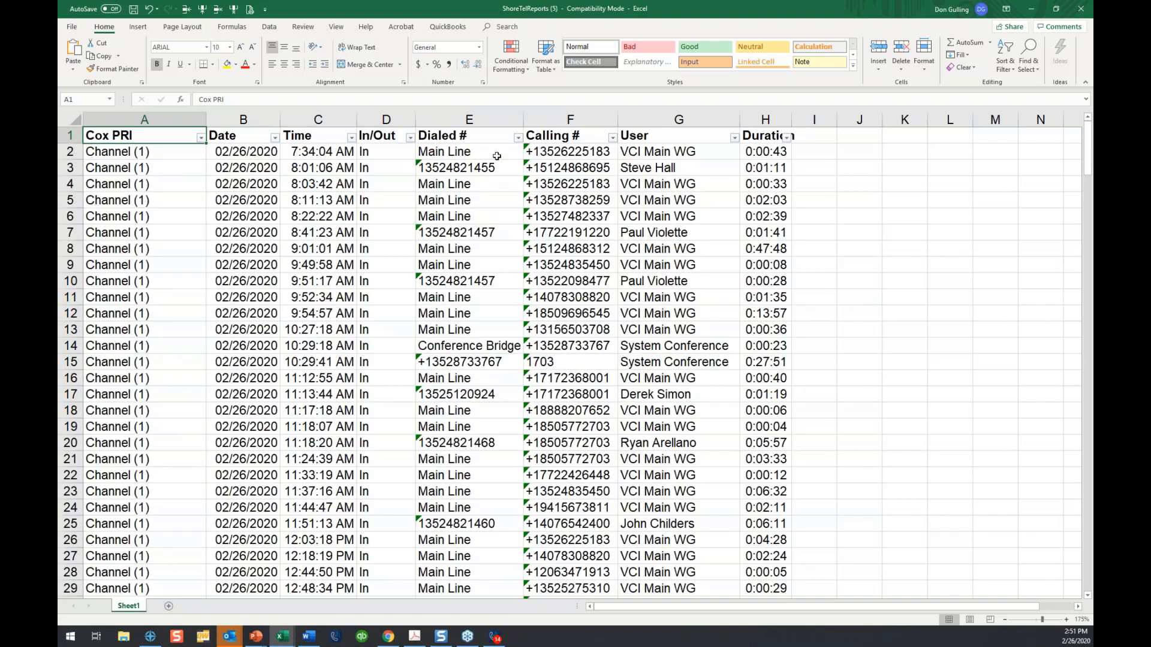
Filter the Dialed # column to values containing 1460, and check the user, calling number and direction of the matching calls.
left_click(518, 138)
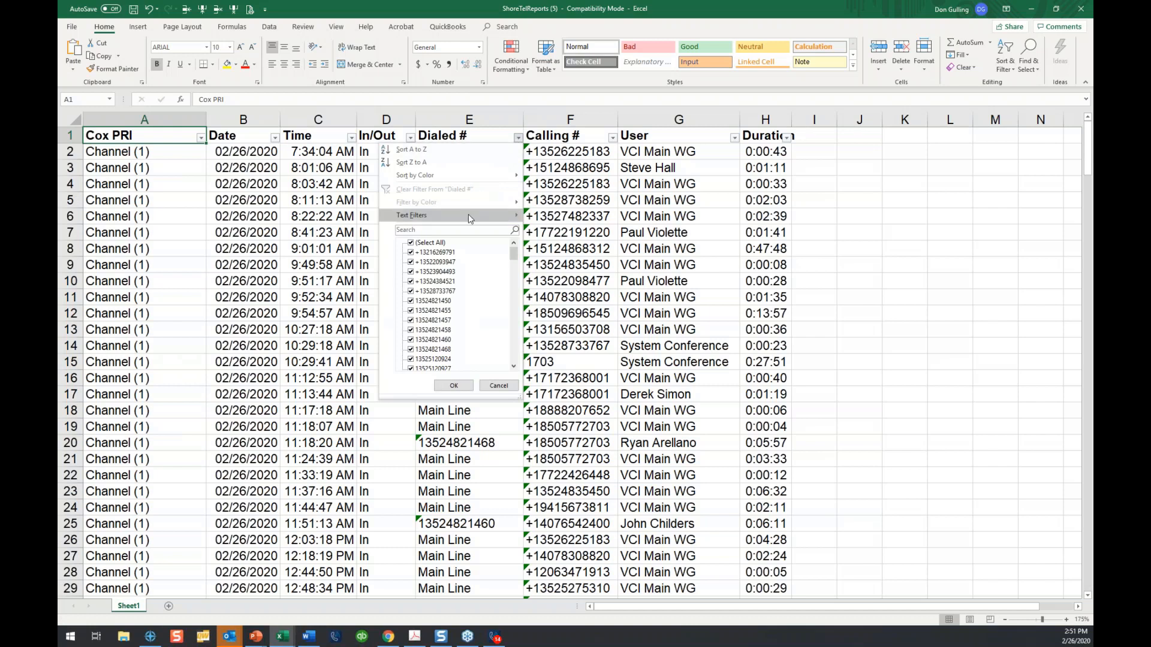
mouse_move(468, 214)
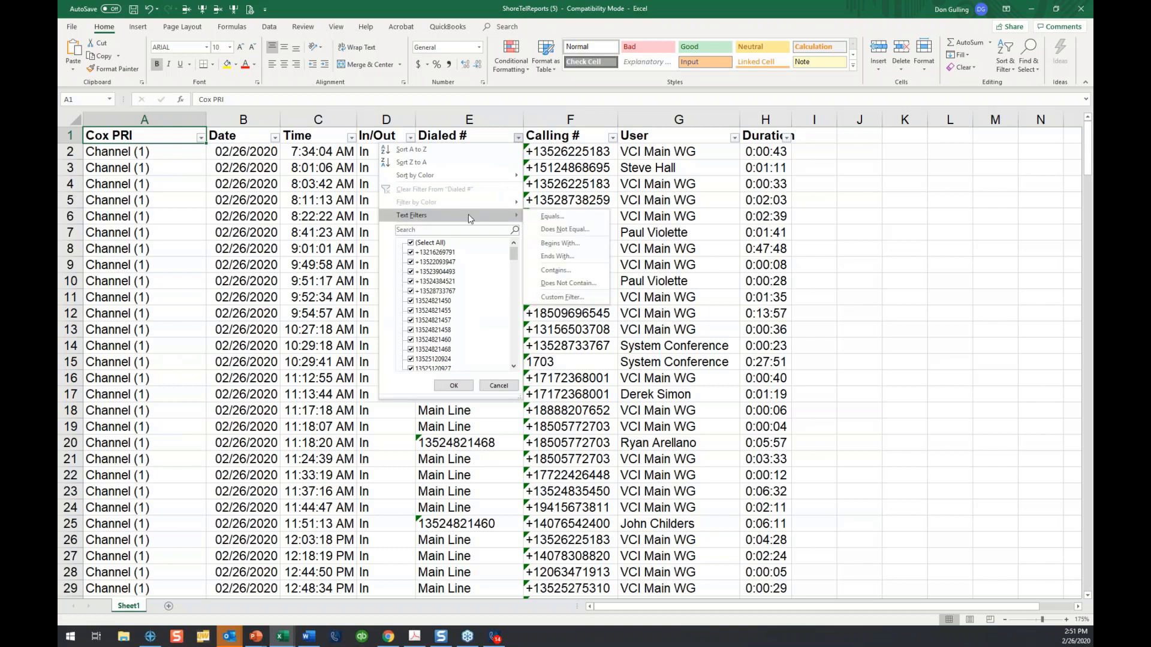
left_click(557, 270)
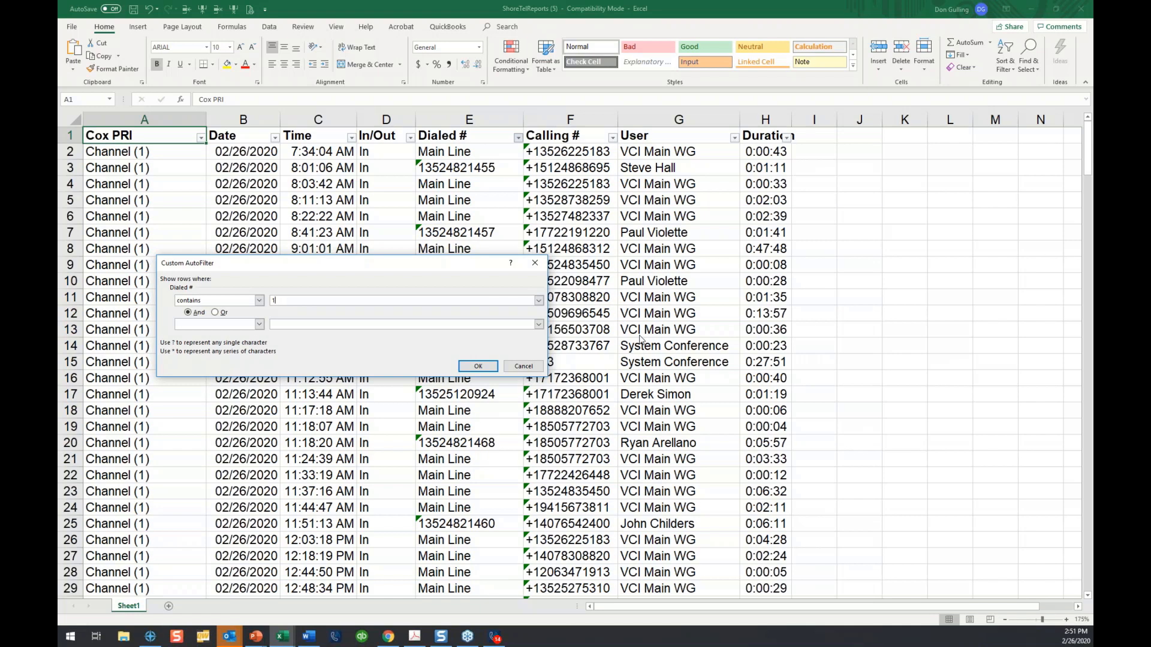
type("1460")
key("Return")
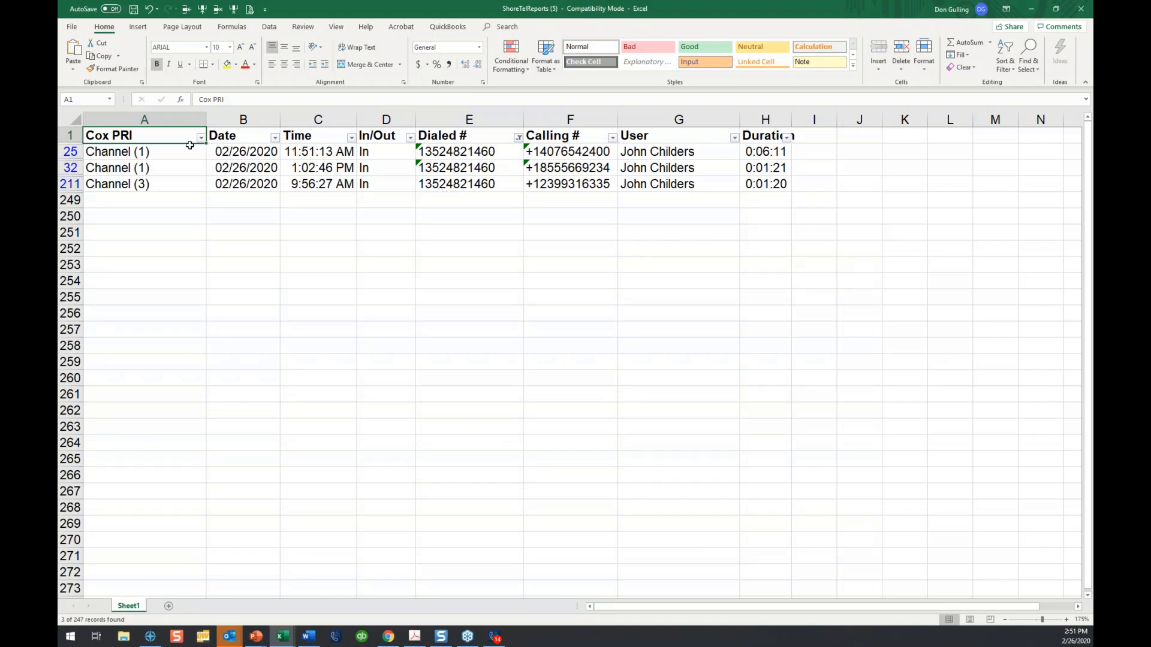
left_click(655, 153)
left_click(582, 151)
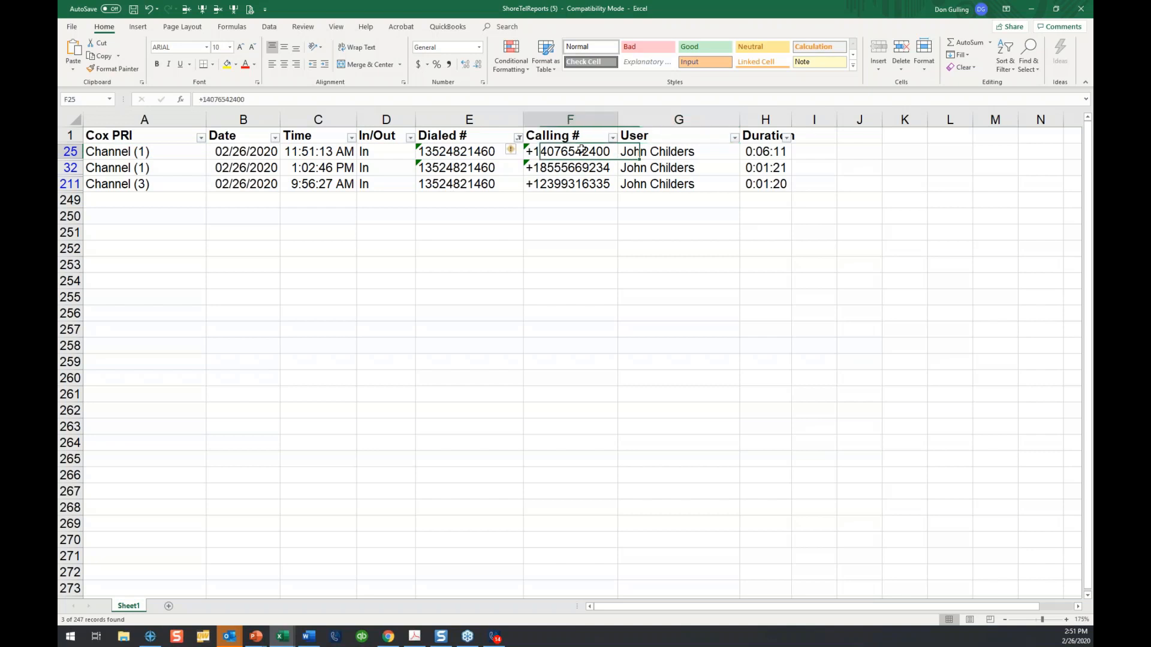
left_click_drag(582, 151, 371, 183)
left_click(370, 137)
left_click(371, 179)
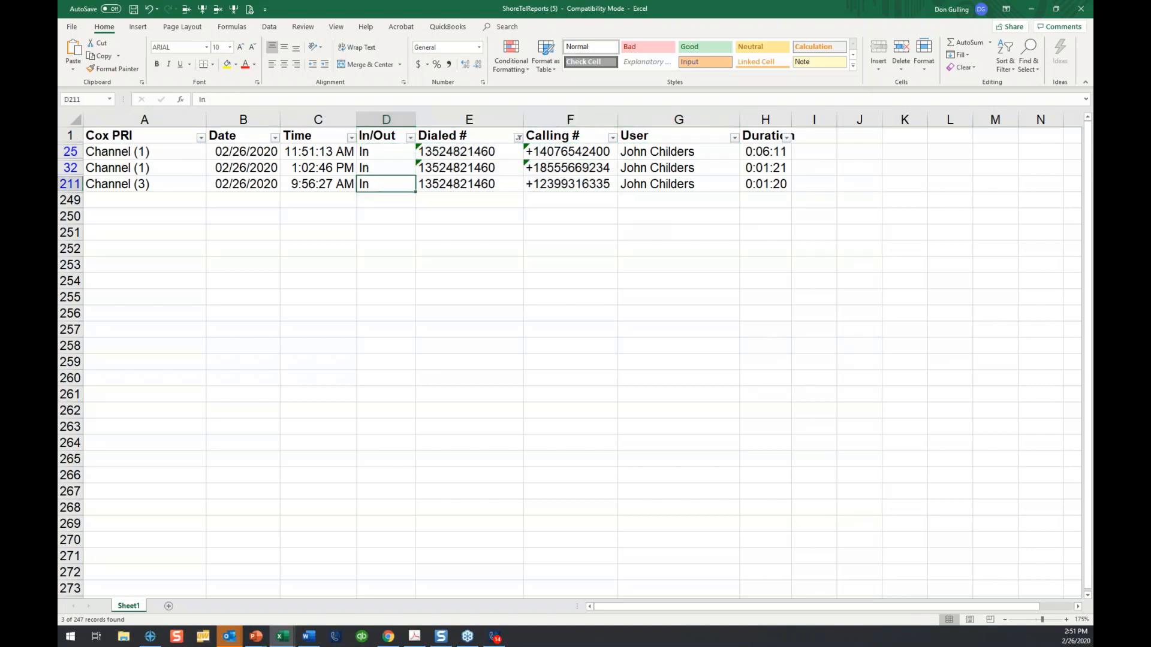
Switch back to Mitel Connect Director and expand Class of Service under the Users administration settings.
left_click(1035, 10)
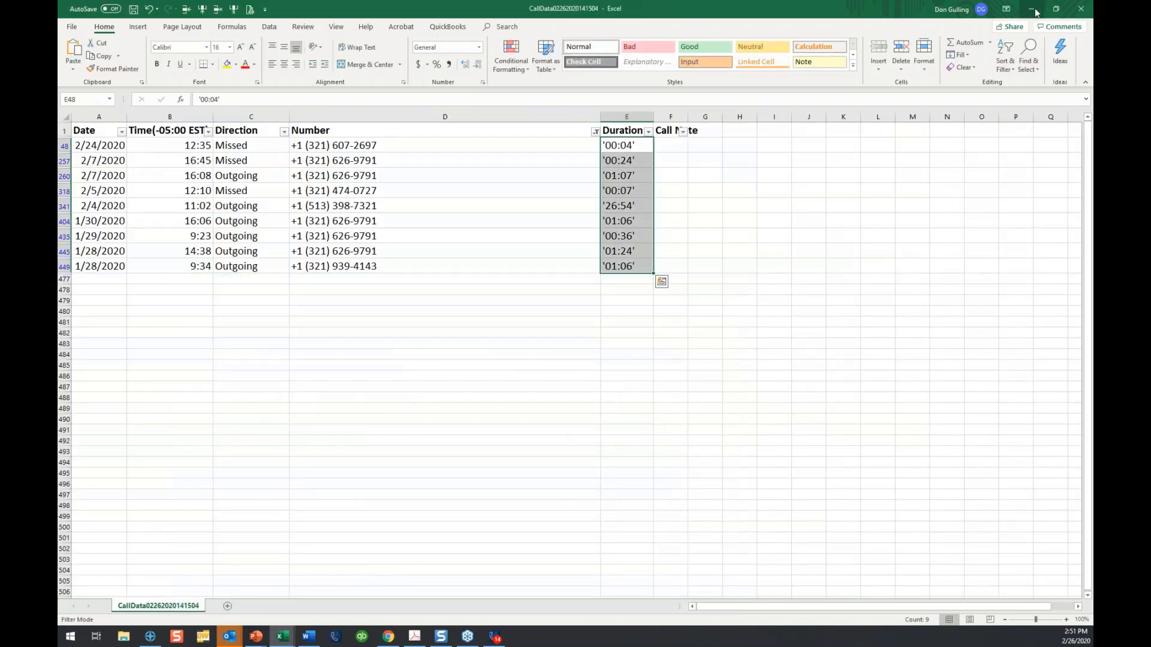
left_click(1035, 10)
left_click(570, 9)
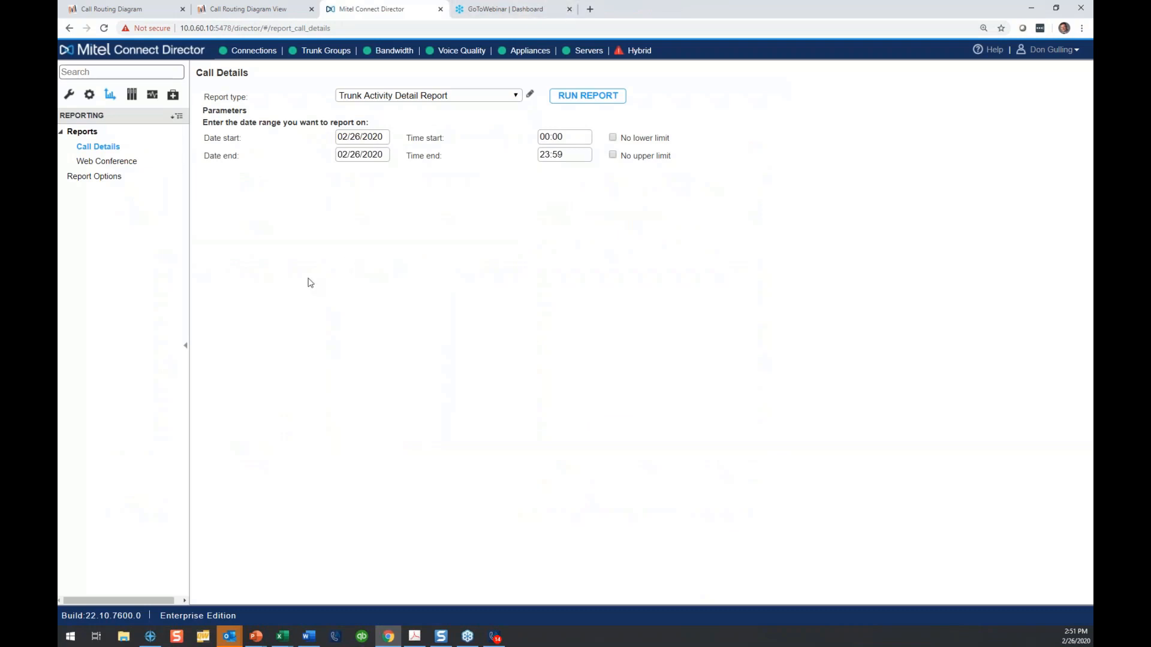
left_click(69, 95)
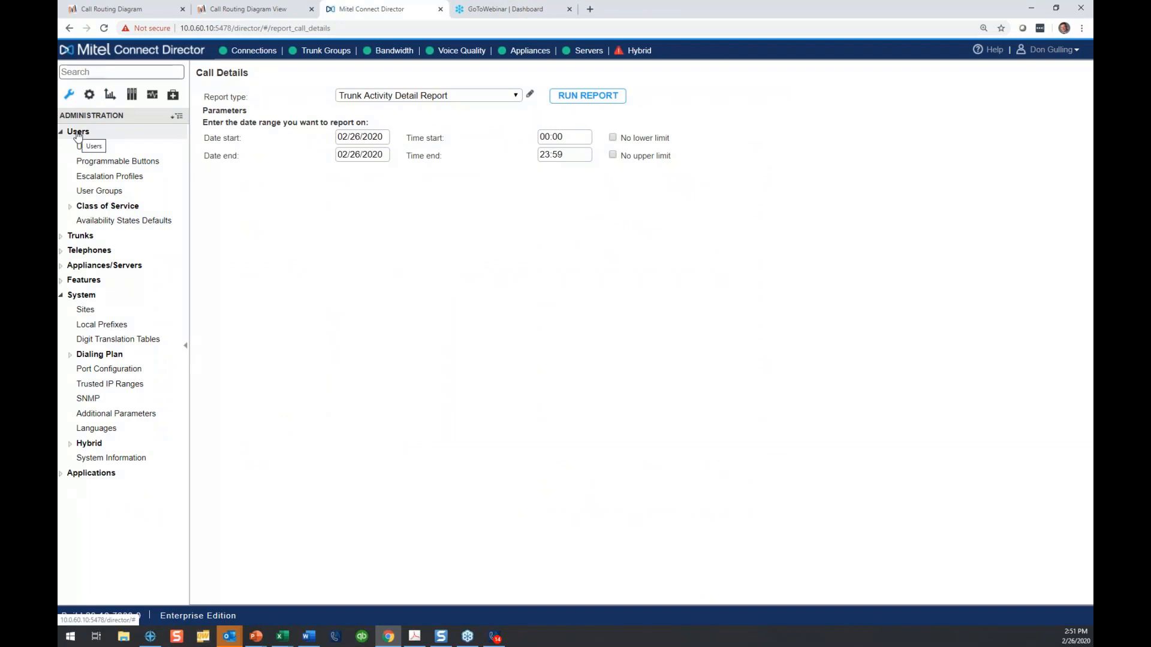
left_click(104, 207)
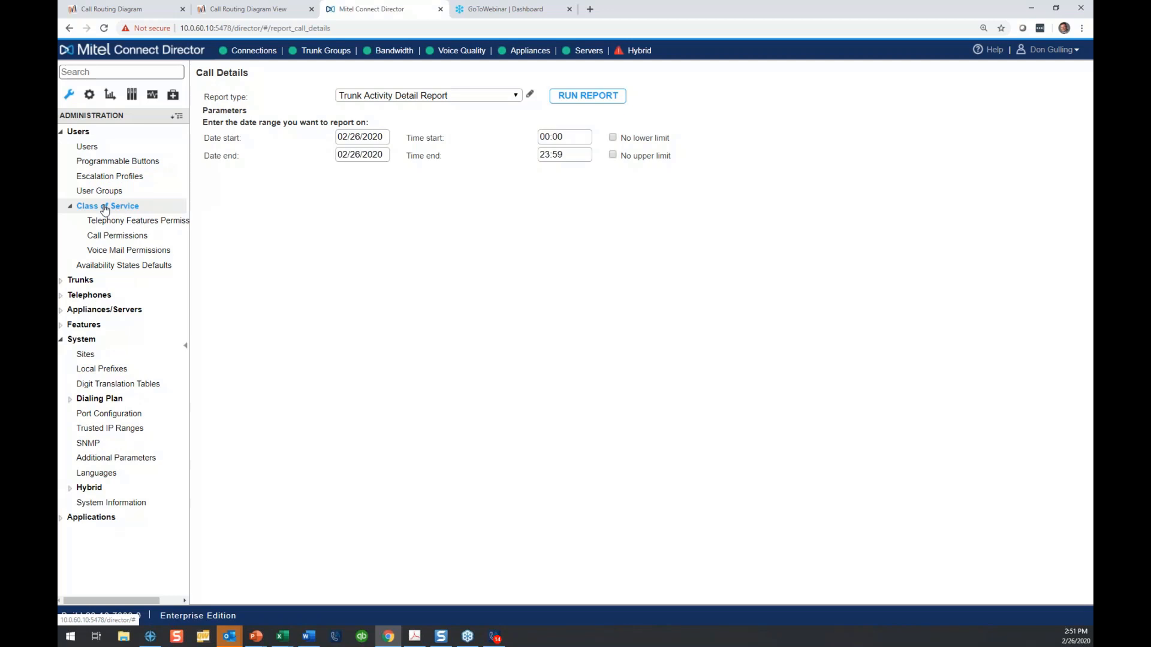
Open the user list and display the Headquarters user with the Operator access license in a maximized detail pane.
left_click(104, 149)
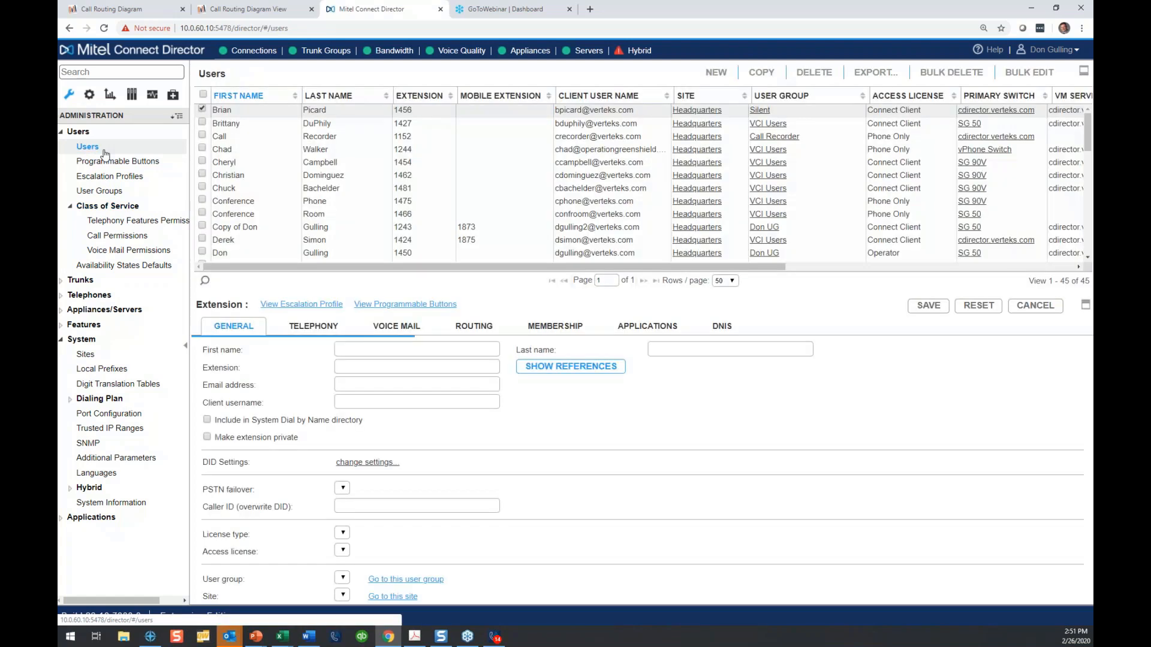
left_click(202, 252)
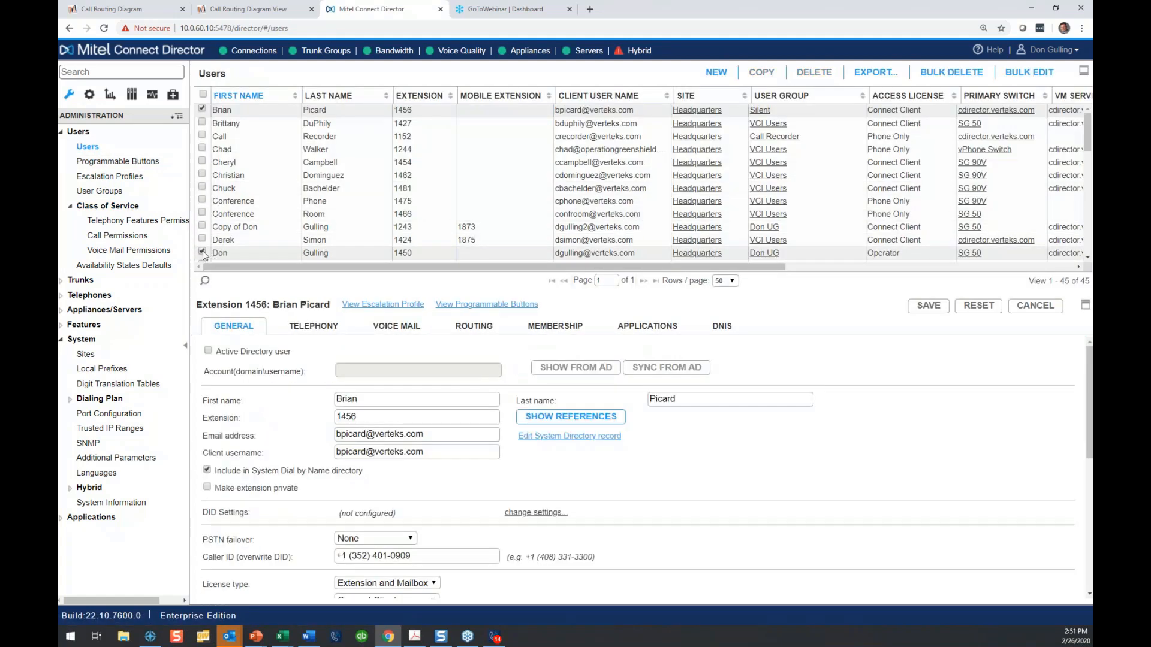
left_click(233, 256)
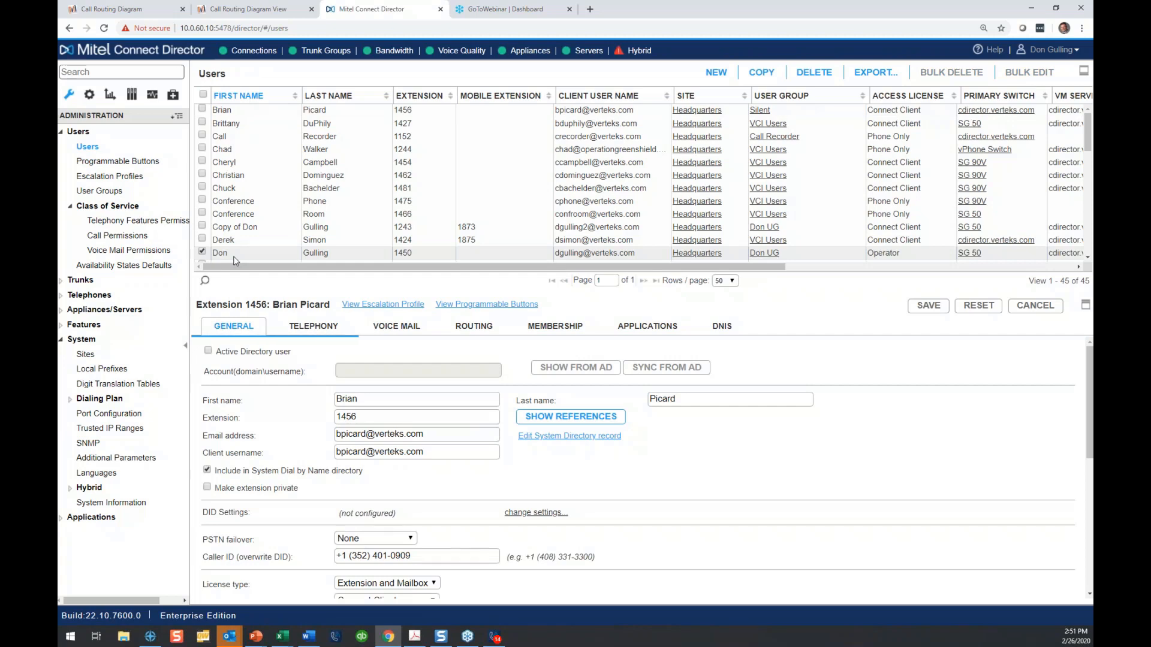
left_click(1085, 305)
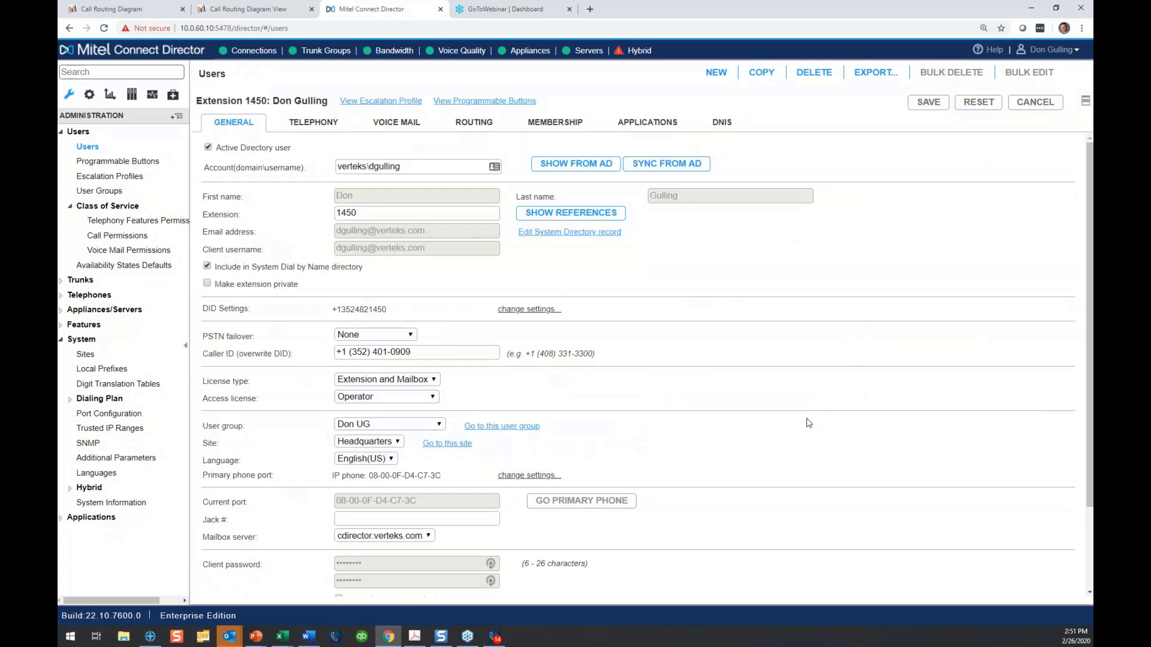
Examine the user group choices available in this user's general settings and close the list.
left_click_drag(204, 427, 242, 428)
left_click(326, 429)
left_click(441, 426)
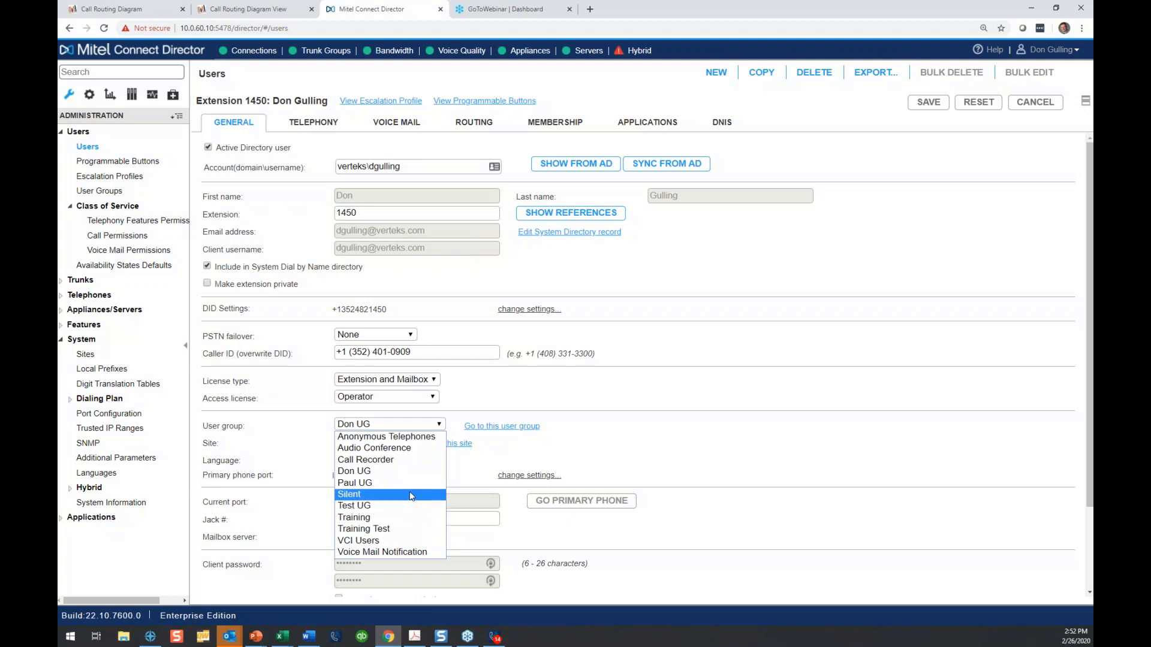
left_click(283, 434)
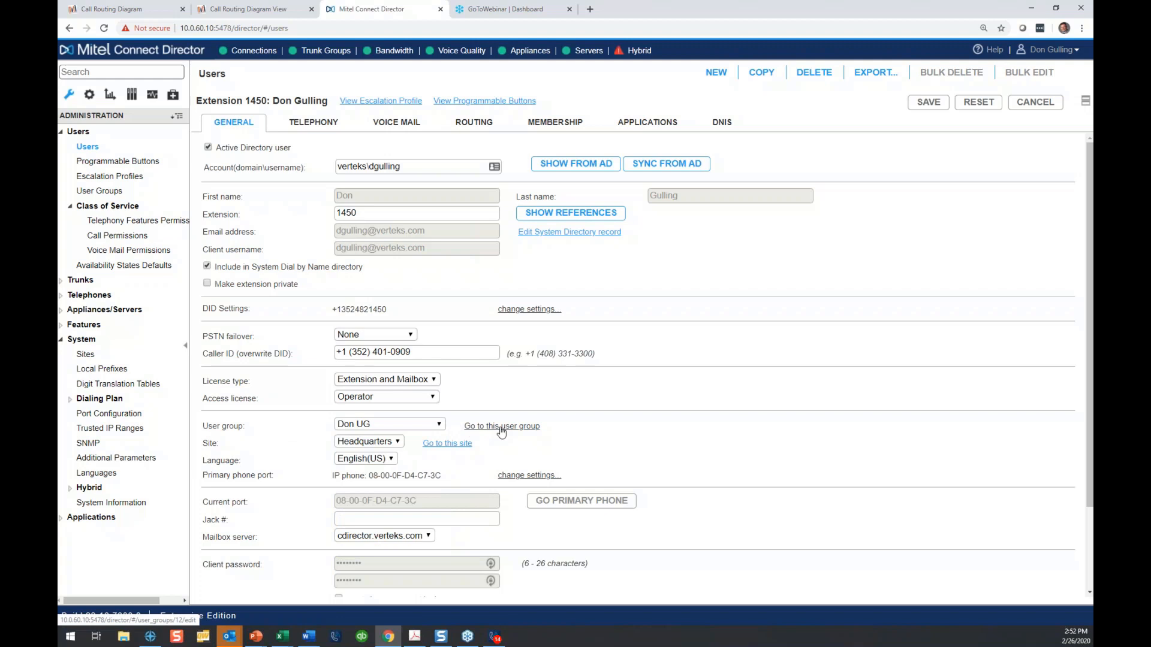
Open the user group assigned to this user in a maximized pane and examine its telephony and call permissions class-of-service settings.
scroll(680, 443, "down", 3)
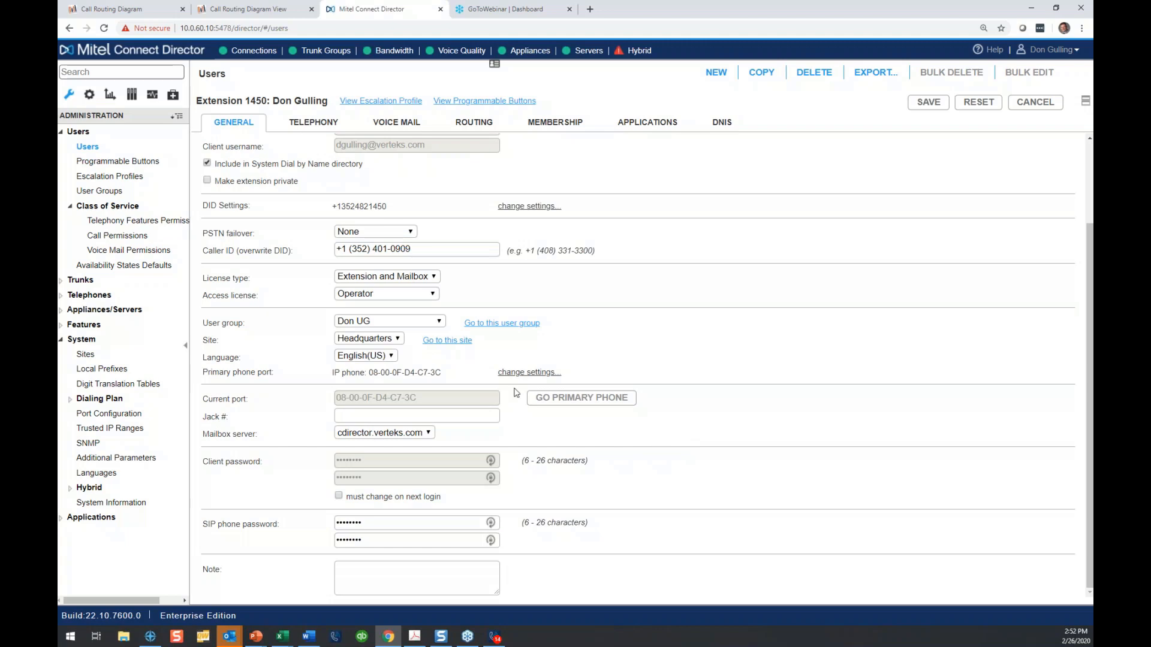
left_click(498, 323)
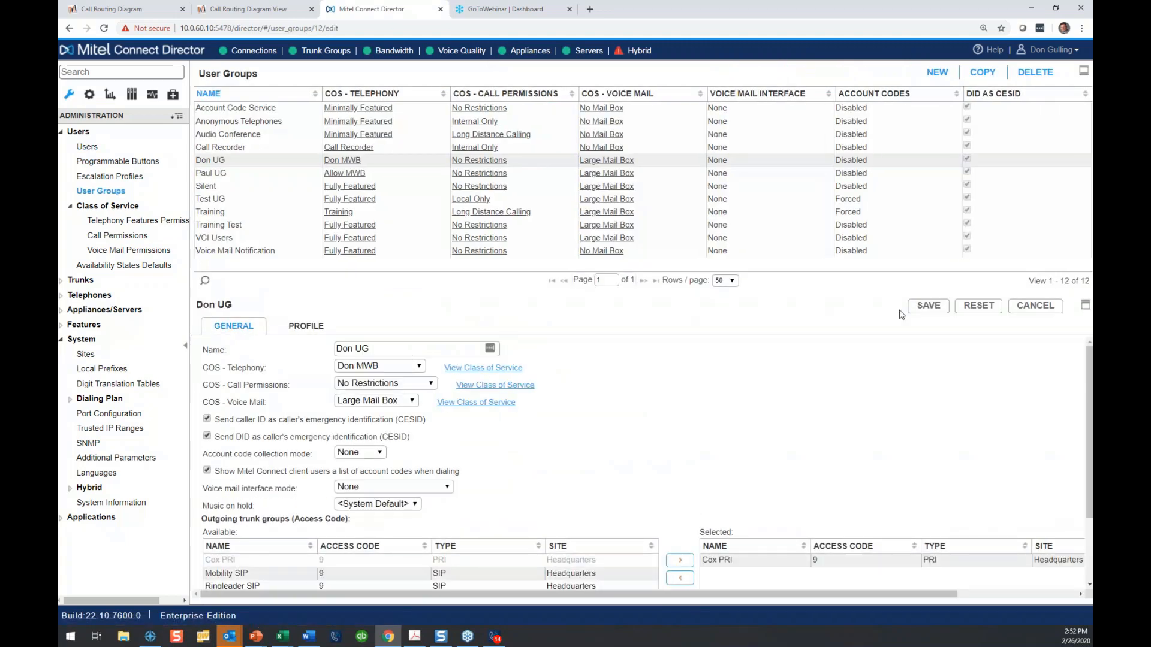
left_click(1086, 306)
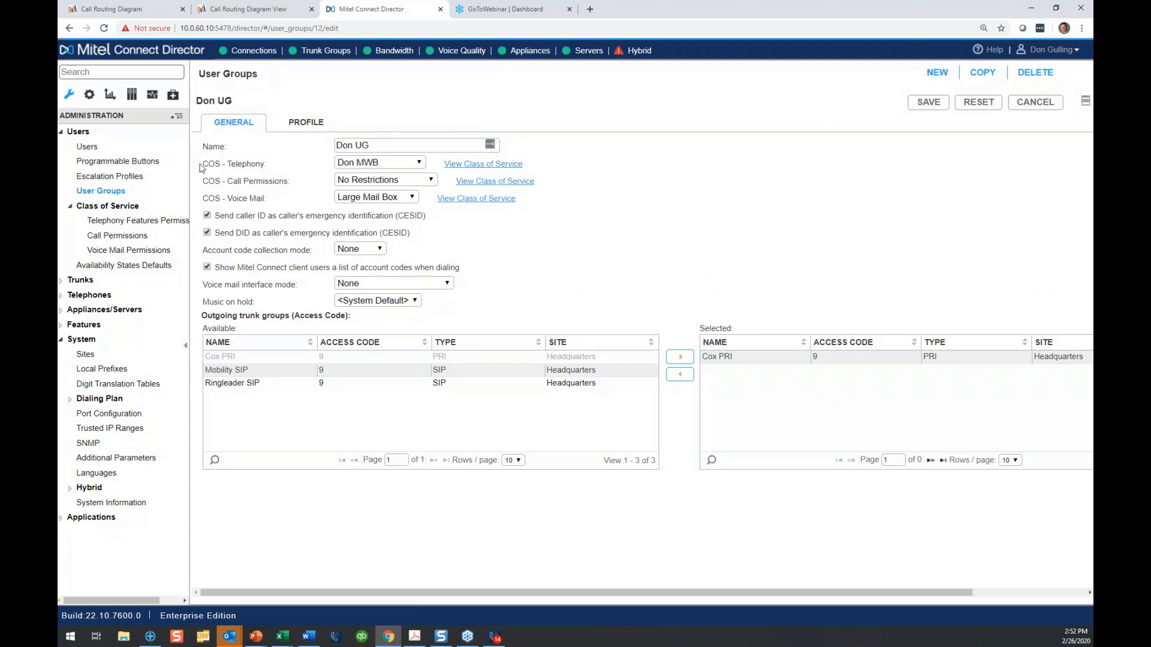
left_click_drag(201, 165, 264, 184)
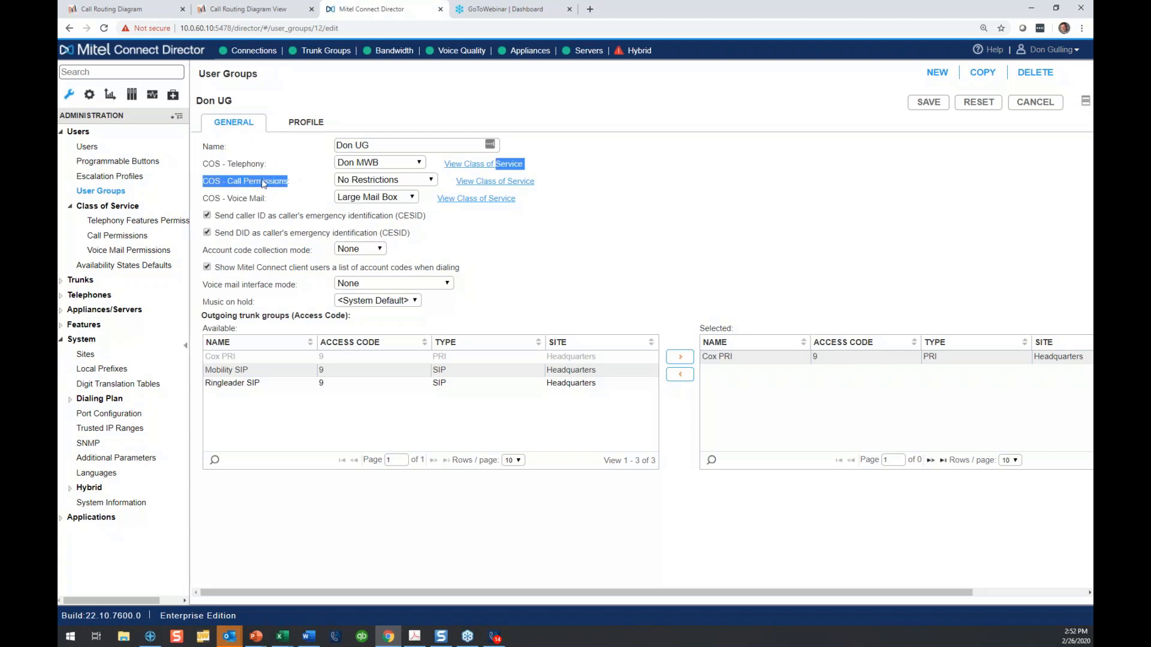
left_click(264, 184)
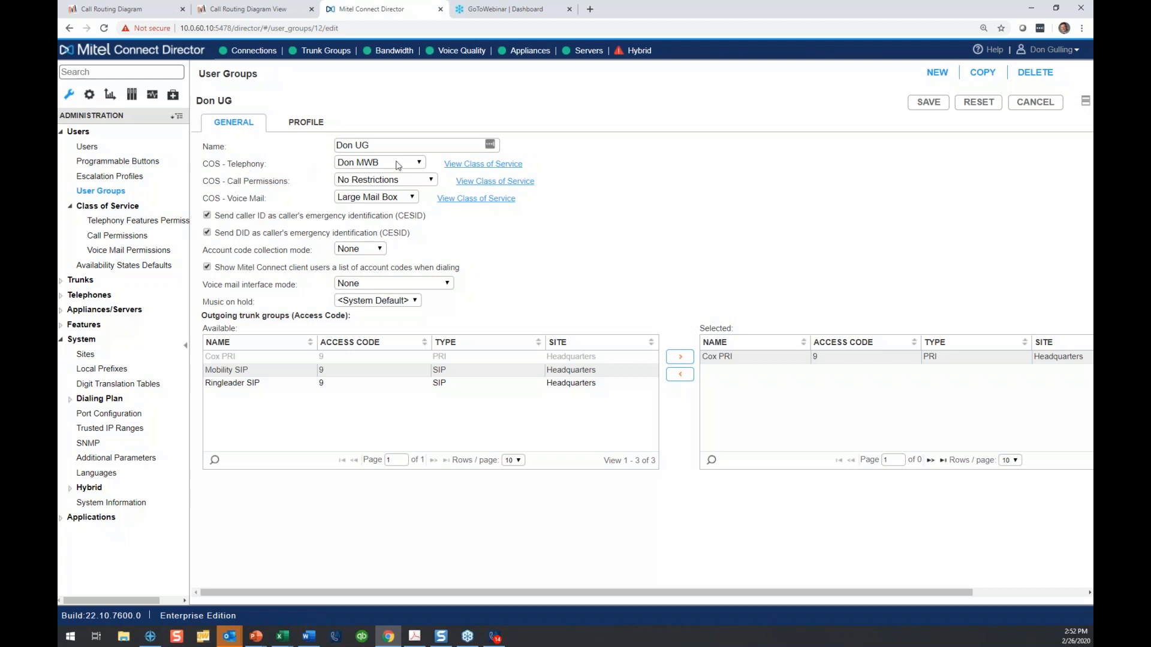
Open the telephony class of service assigned to this user group in a maximized detail pane.
left_click(463, 165)
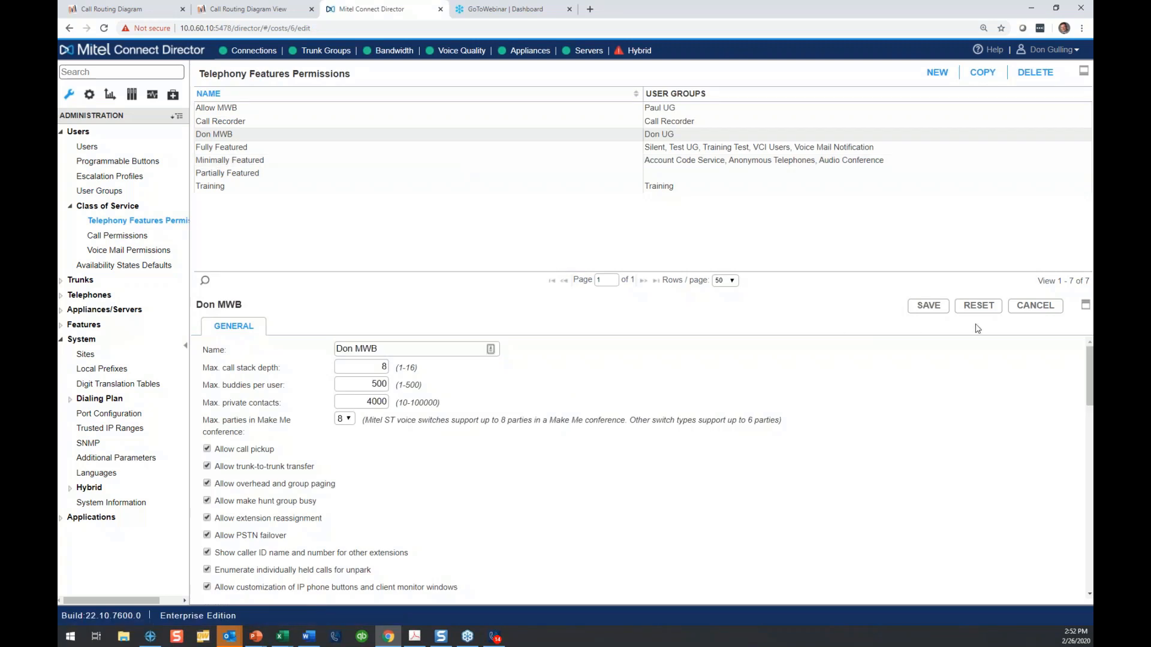
left_click(1085, 305)
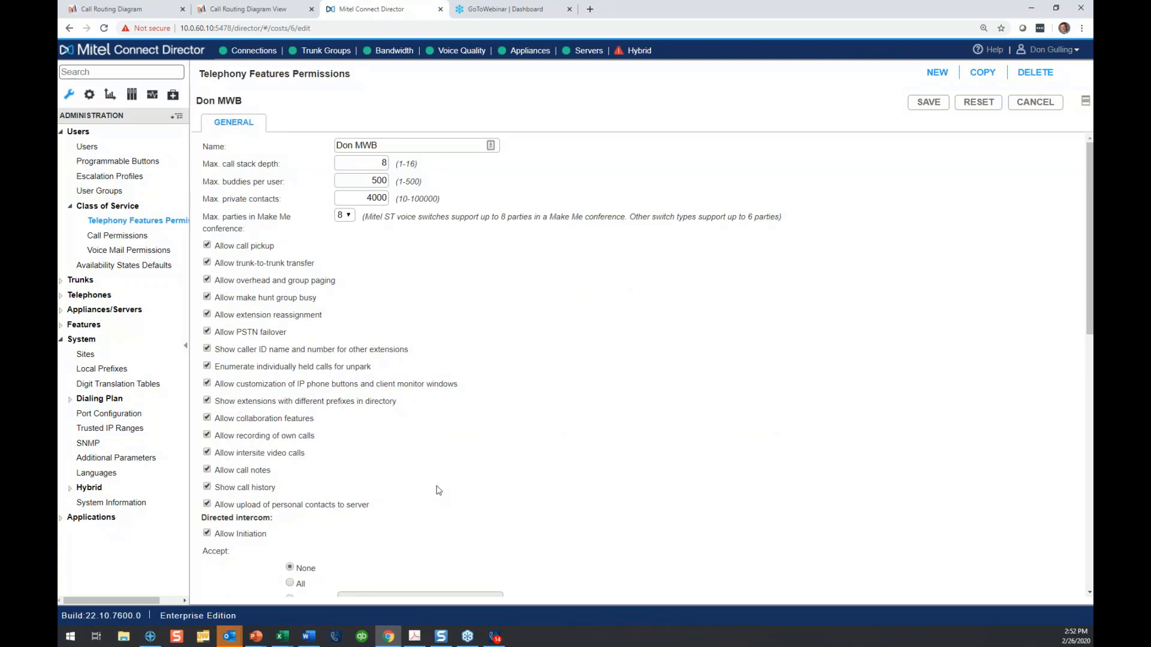
scroll(438, 490, "down", 1)
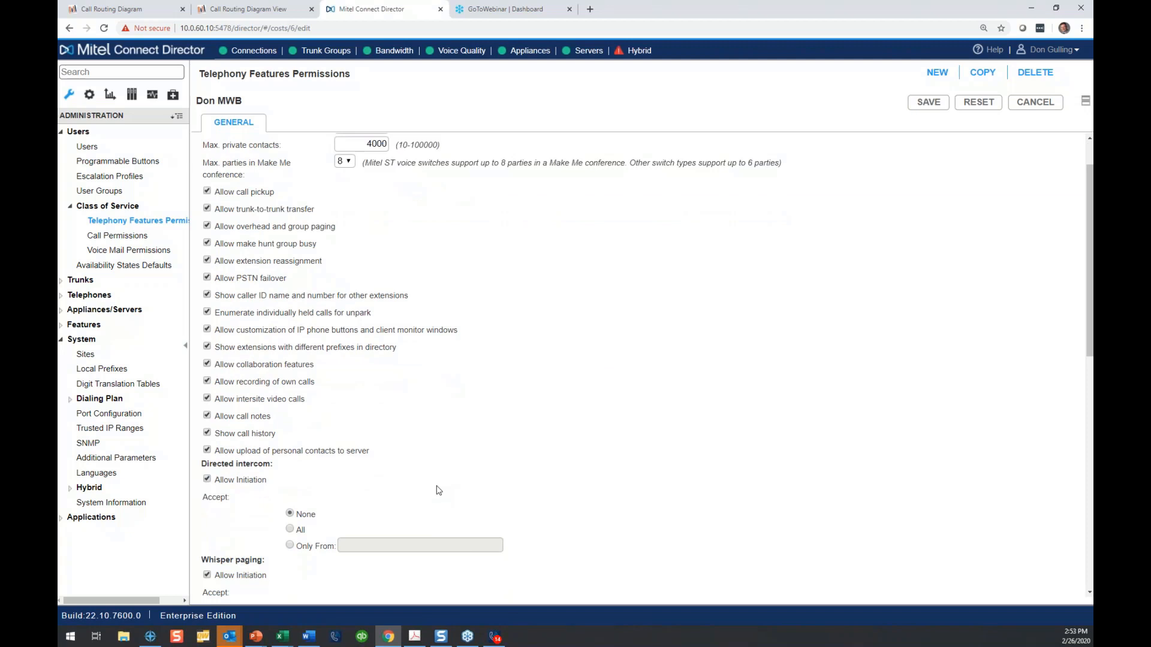
Examine the "Show caller ID name and number for other extensions" permission and the remaining telephony options through the external call forwarding scope.
left_click(207, 296)
scroll(569, 359, "up", 1)
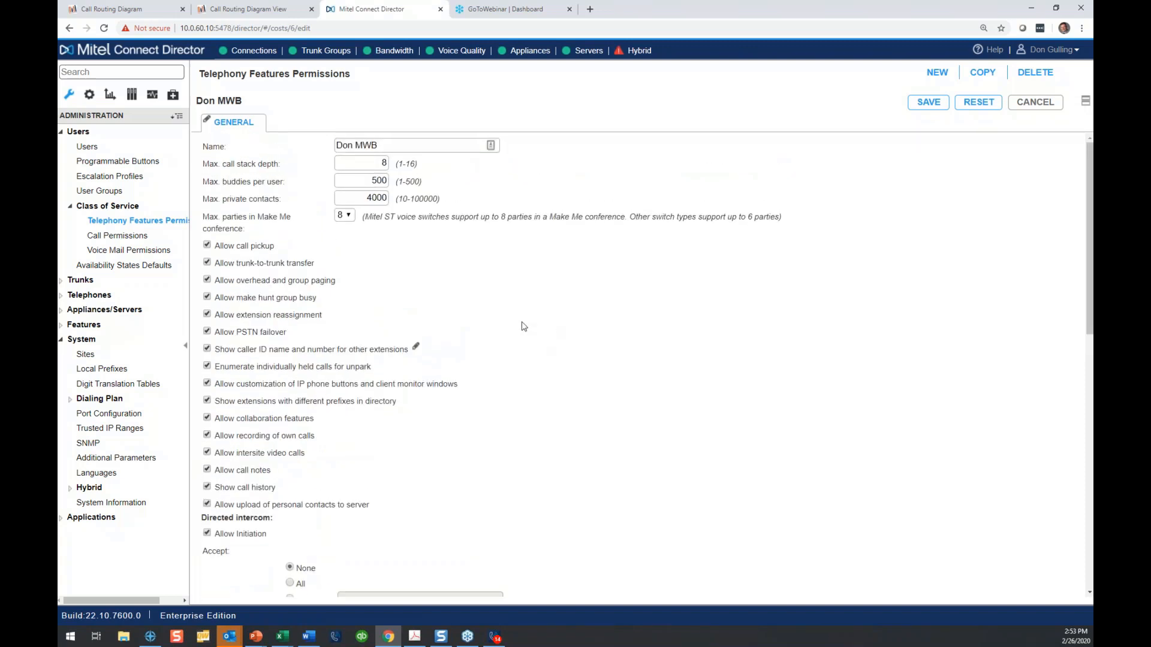
scroll(535, 402, "down", 8)
scroll(536, 403, "down", 3)
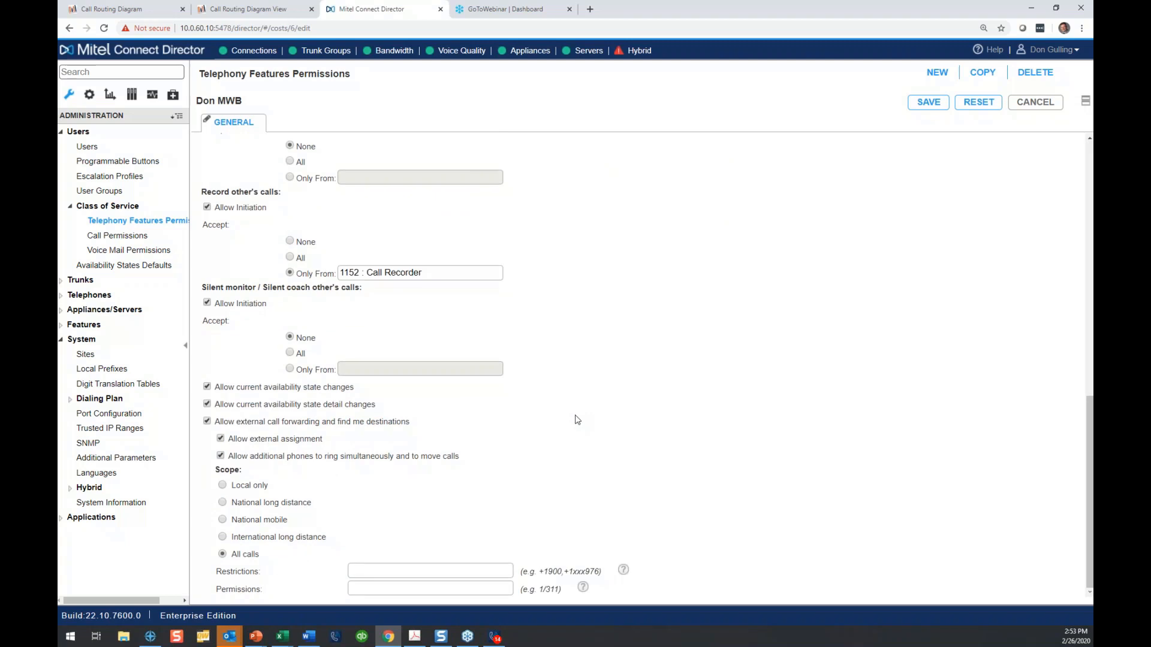
scroll(577, 419, "up", 11)
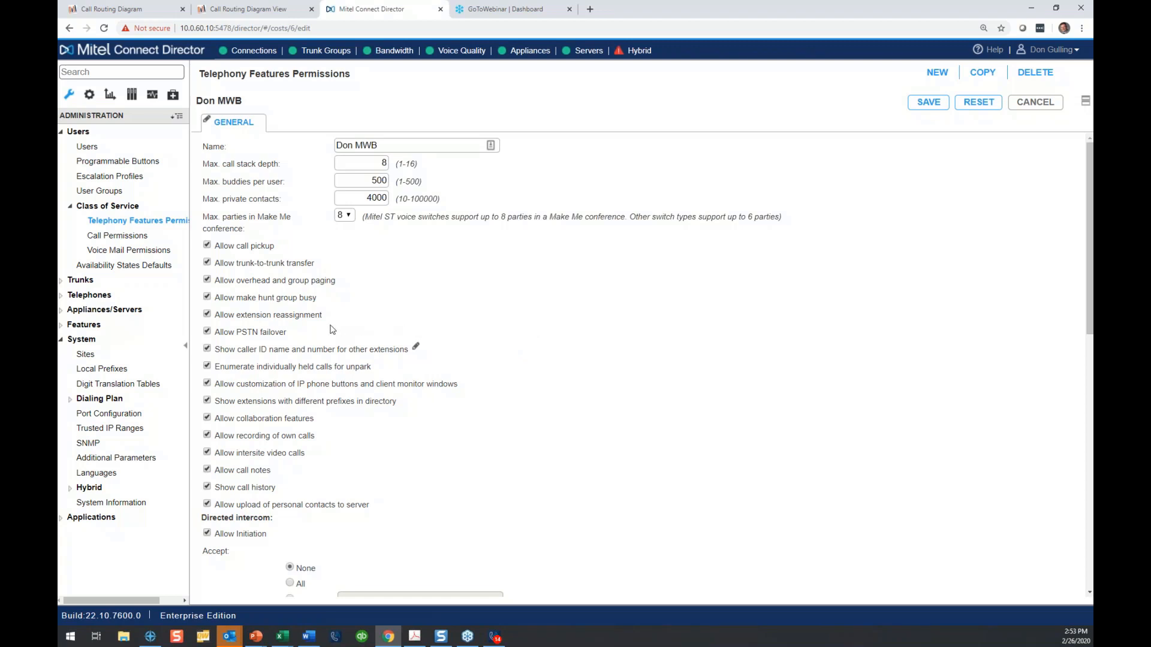
Examine the permissions for extension reassignment and for customization of IP phone buttons and client monitor windows.
left_click_drag(234, 315, 219, 315)
left_click(218, 311)
left_click(474, 292)
mouse_move(460, 387)
left_mouse_down()
mouse_move(218, 387)
mouse_move(438, 390)
left_mouse_up()
left_click(286, 389)
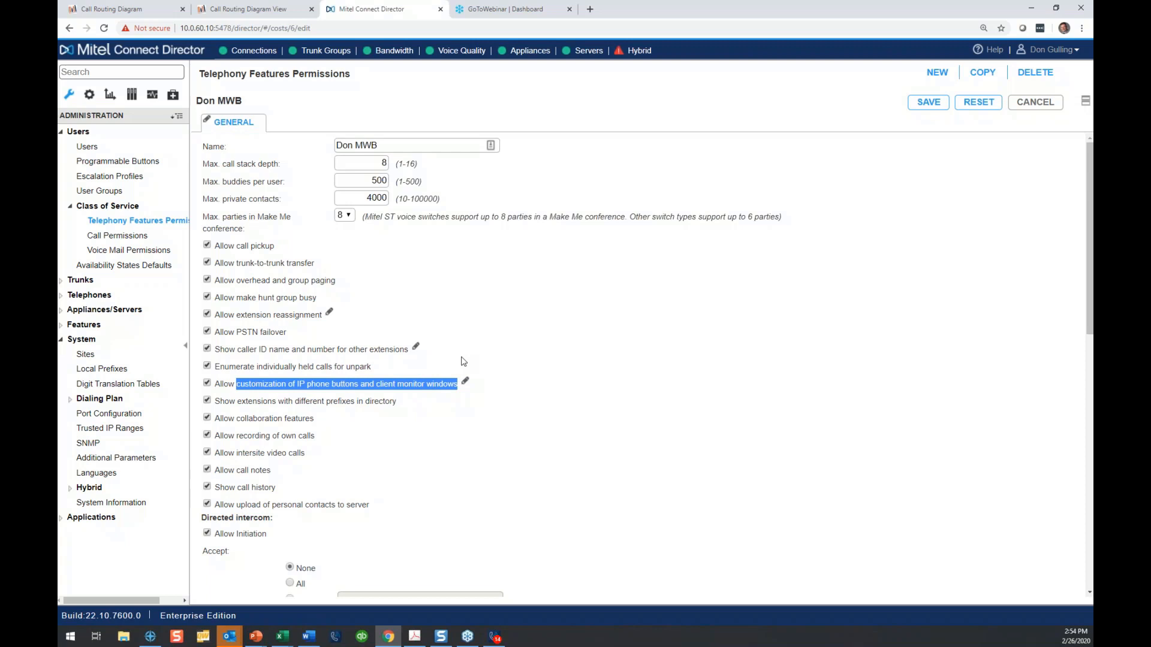
left_click(463, 361)
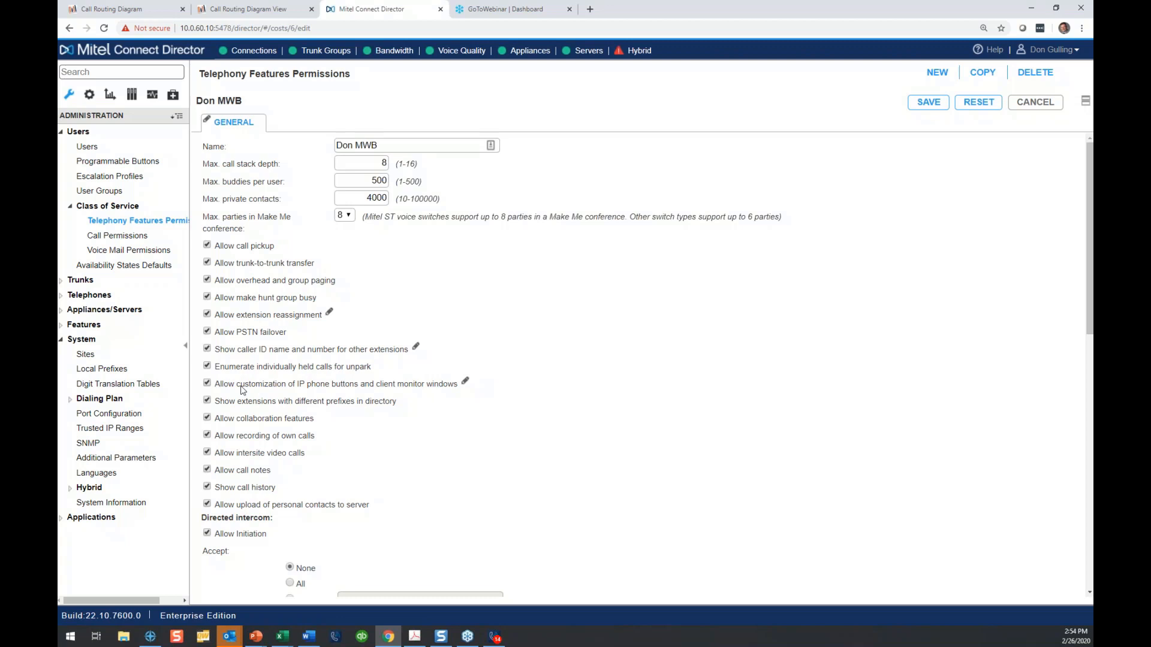
Review the directed intercom, whisper paging, barge-in, call recording, silent monitor and external call forwarding permissions.
scroll(257, 490, "down", 1)
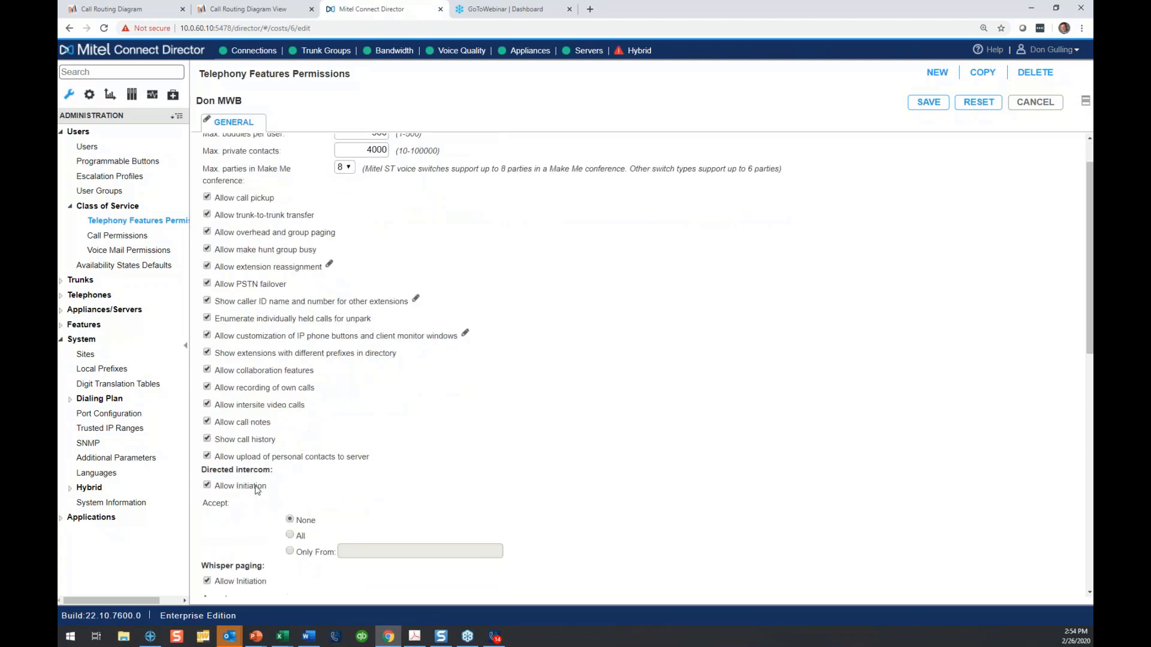
scroll(257, 488, "down", 1)
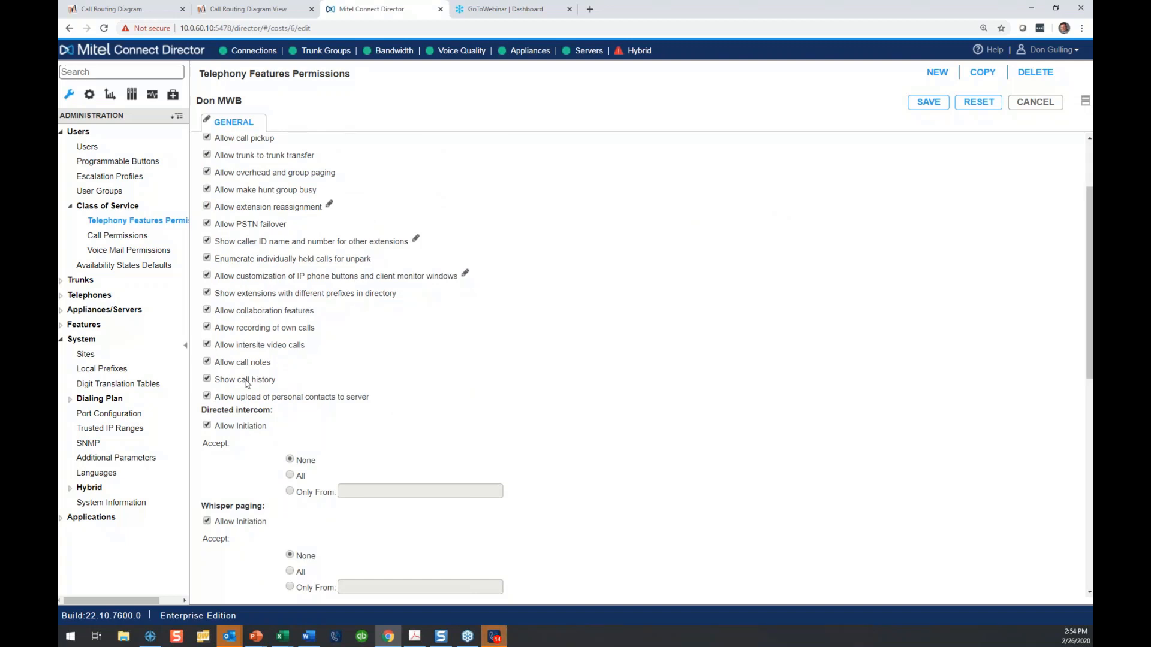
scroll(411, 378, "down", 5)
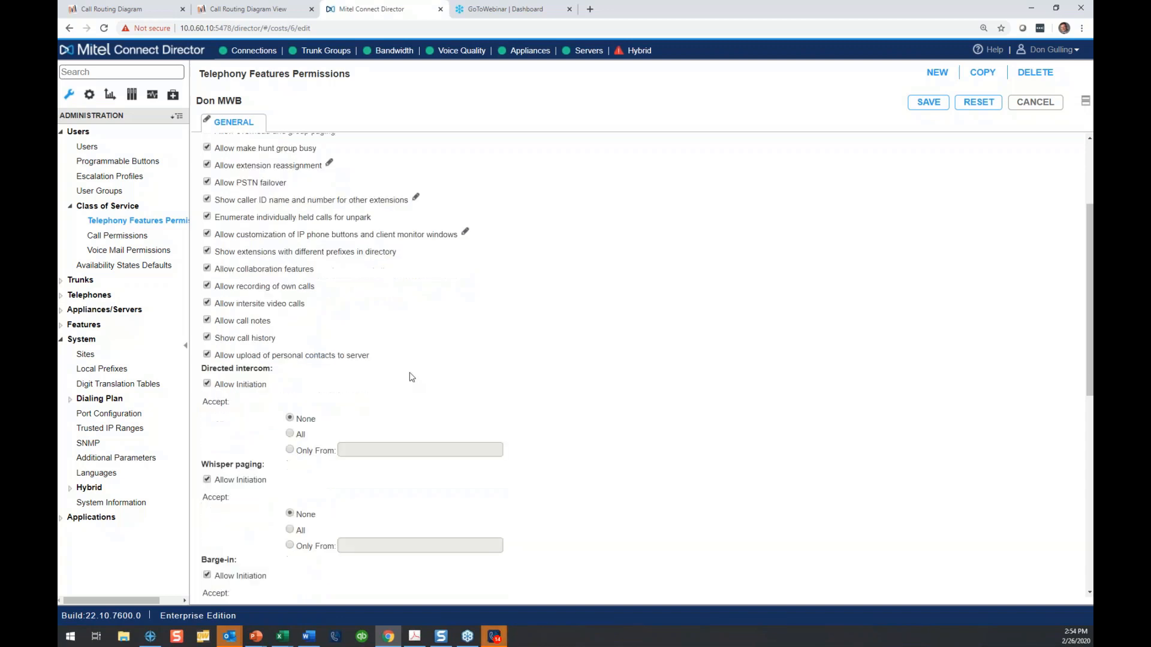
scroll(411, 379, "up", 1)
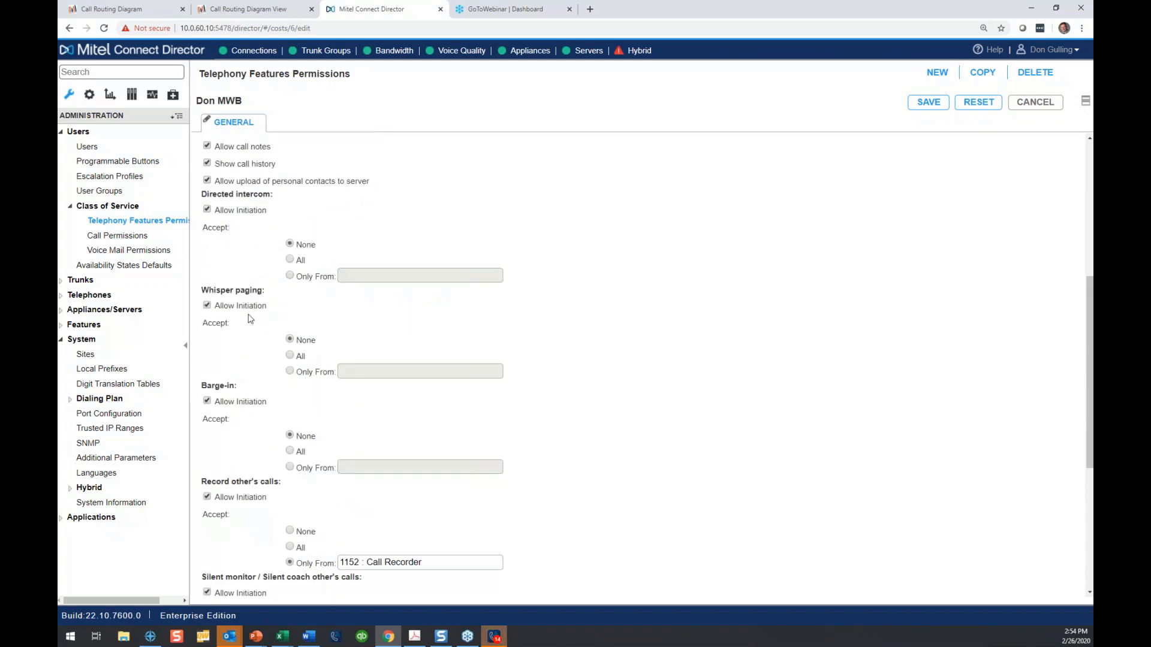
scroll(254, 380, "down", 1)
scroll(254, 380, "down", 3)
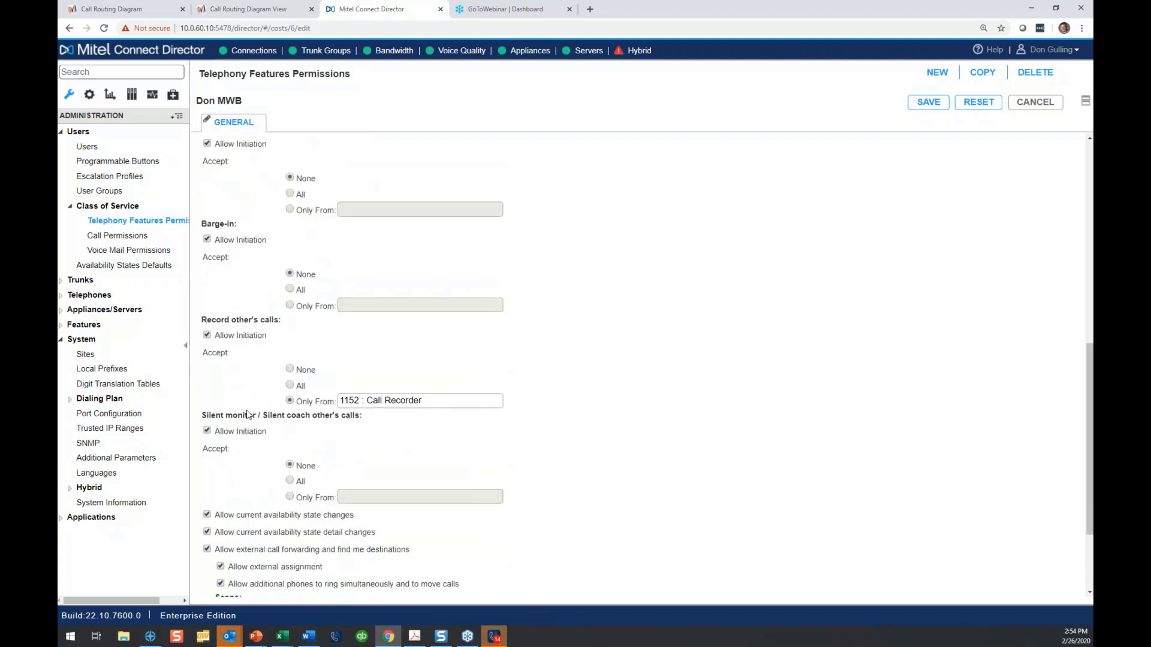
scroll(252, 408, "down", 2)
scroll(267, 327, "down", 1)
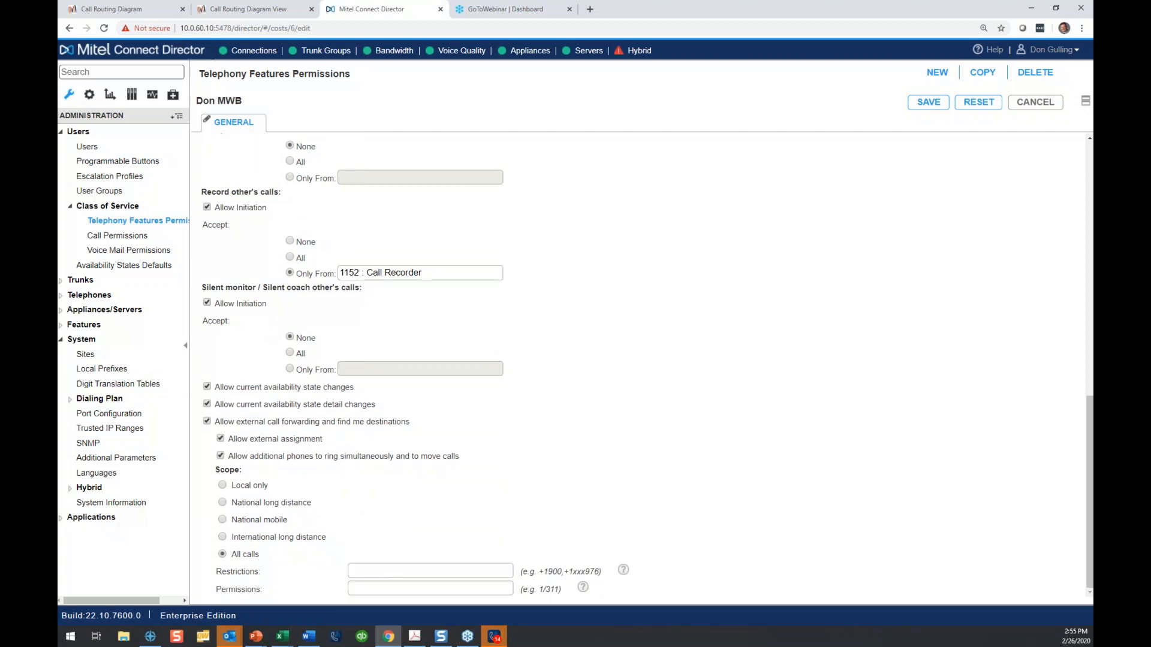
left_click(493, 637)
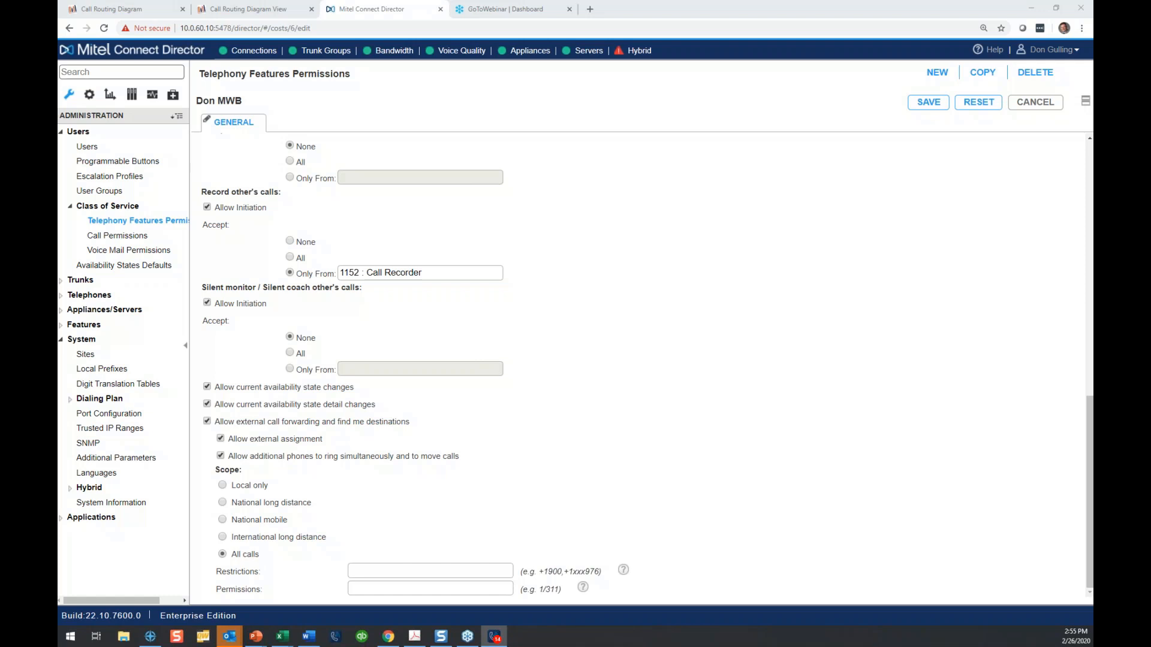
key("alt+Tab")
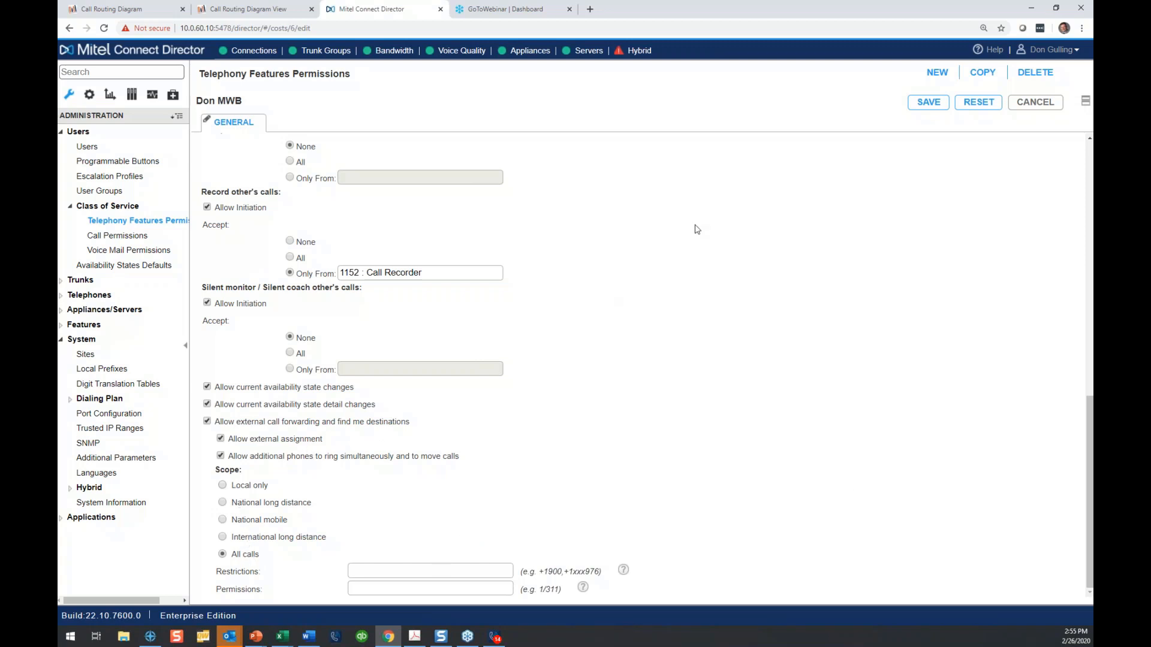
Return to the beginning of the telephony permissions and restore the split view with the Telephony Features Permissions list.
scroll(696, 227, "up", 5)
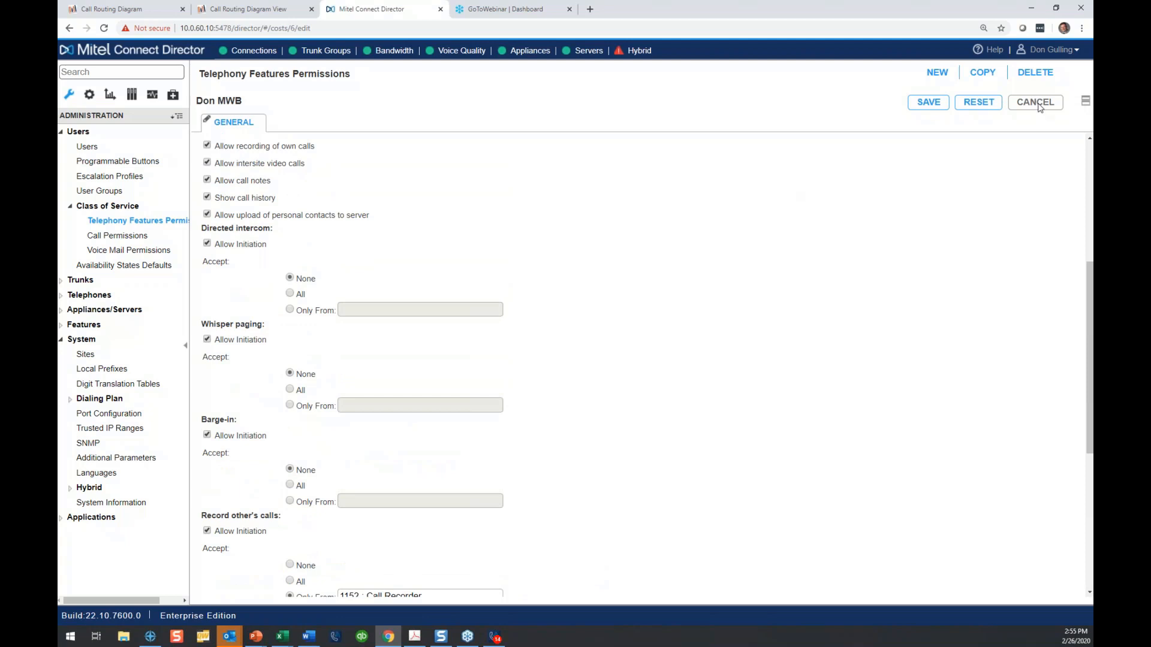
scroll(530, 264, "up", 5)
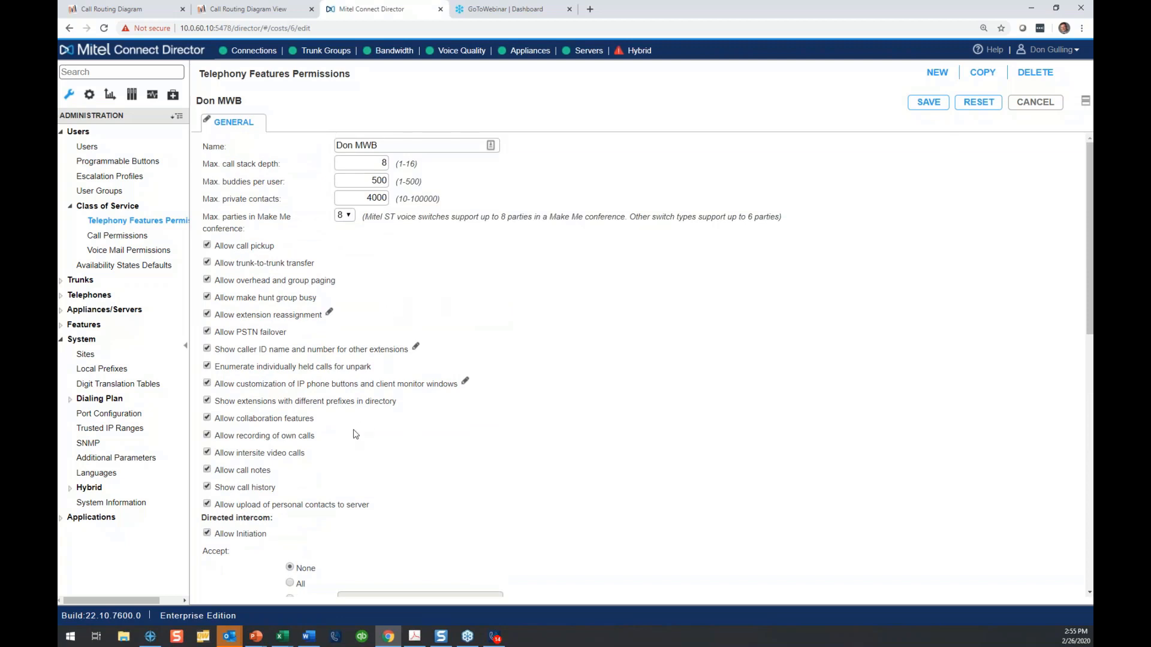
left_click(1086, 101)
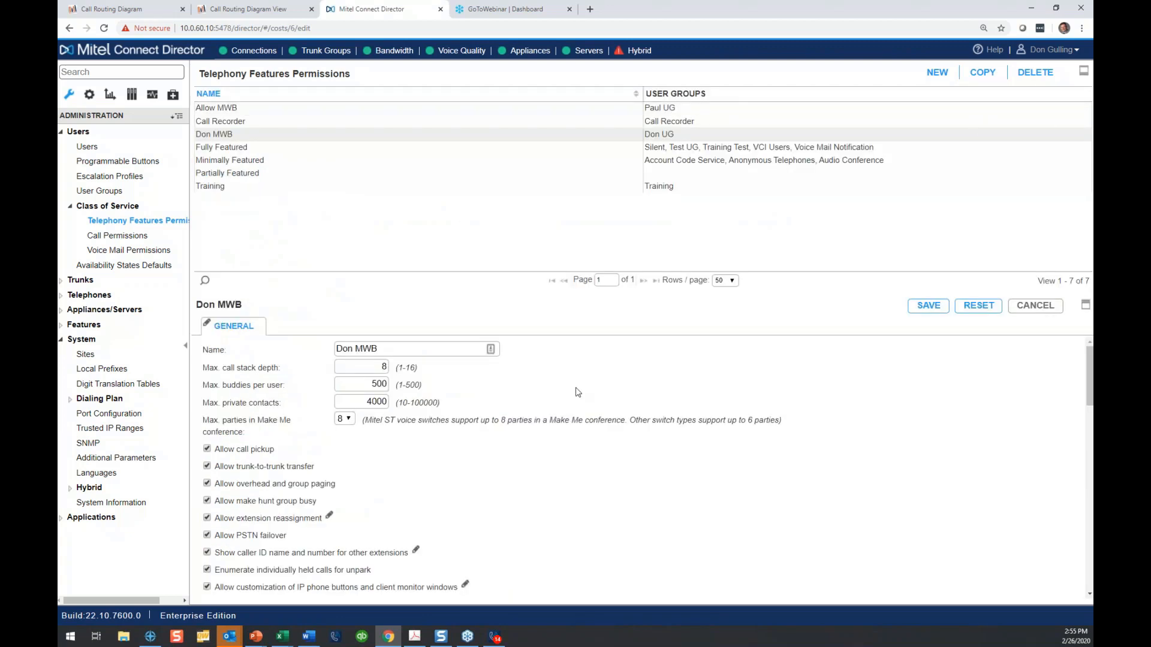